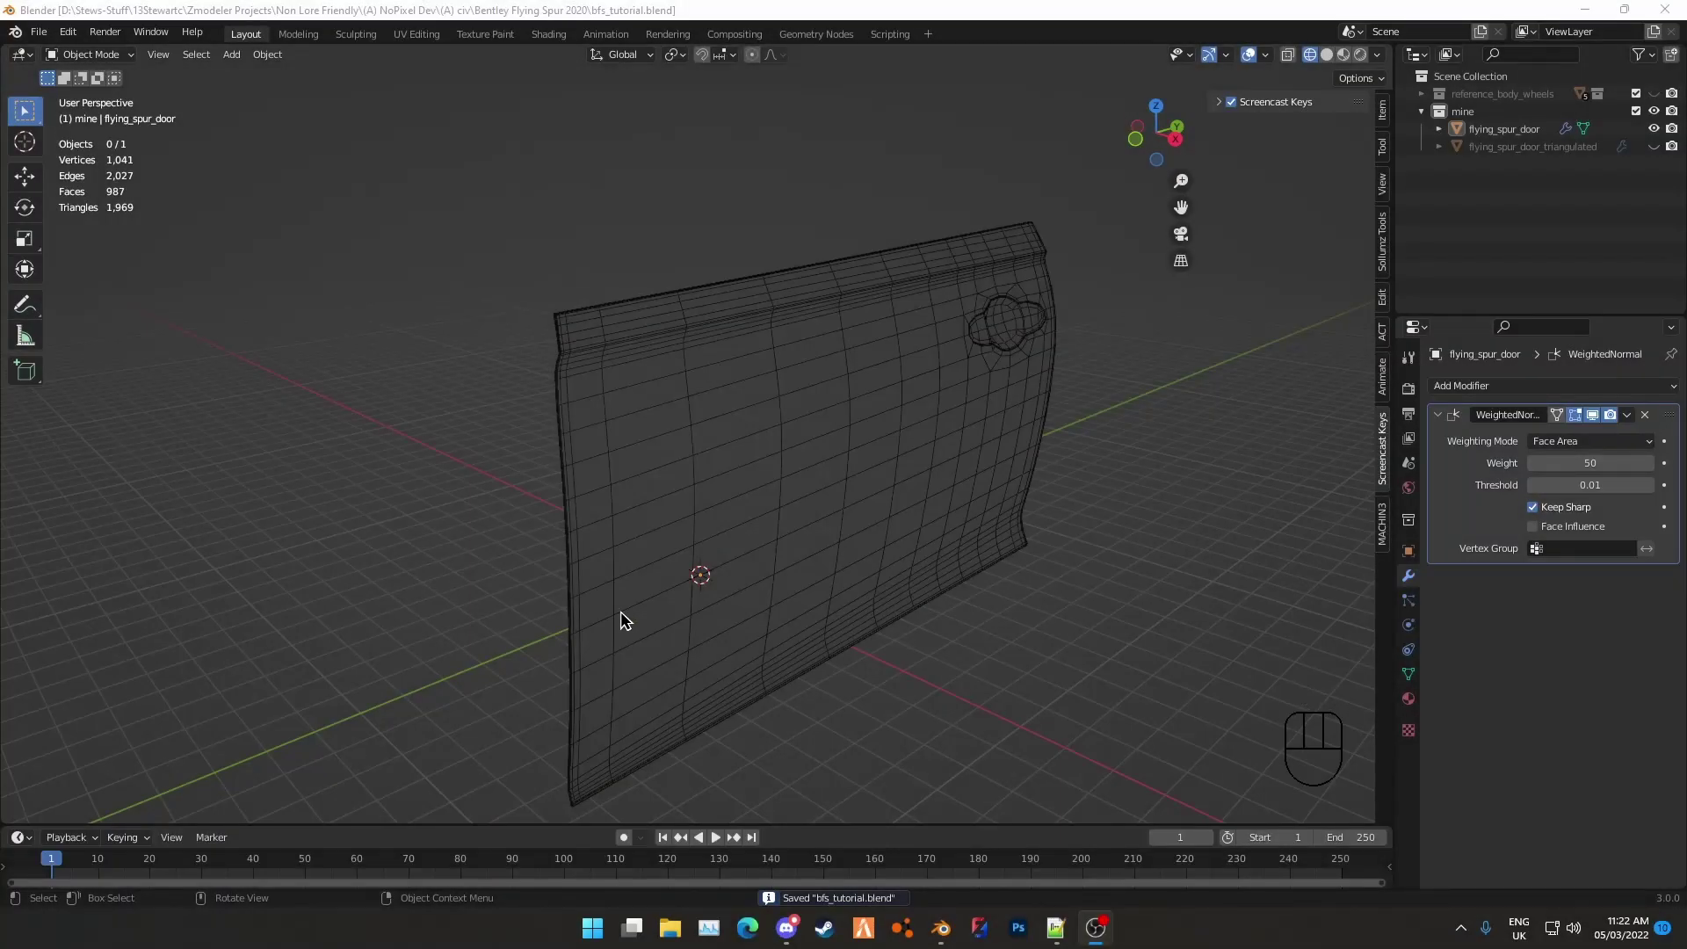
Select the flying_spur_door object and enter Edit Mode
mouse_move(699, 586)
middle_mouse_down()
mouse_move(720, 576)
mouse_move(693, 569)
middle_mouse_up()
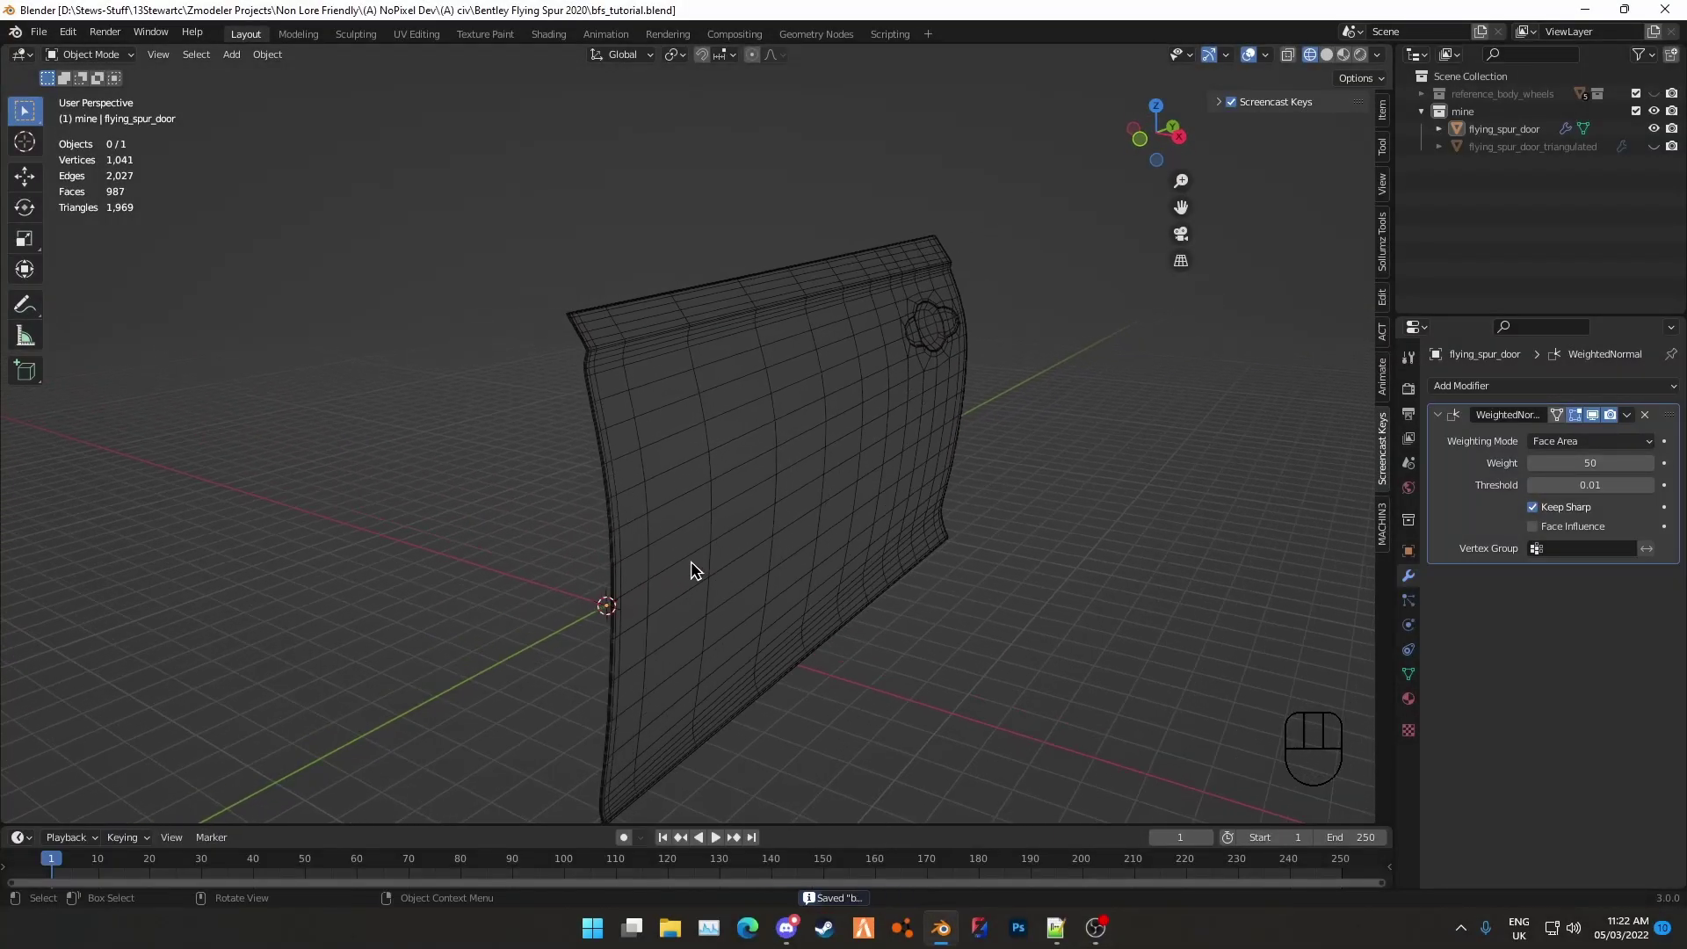
left_click(693, 568)
key("Tab")
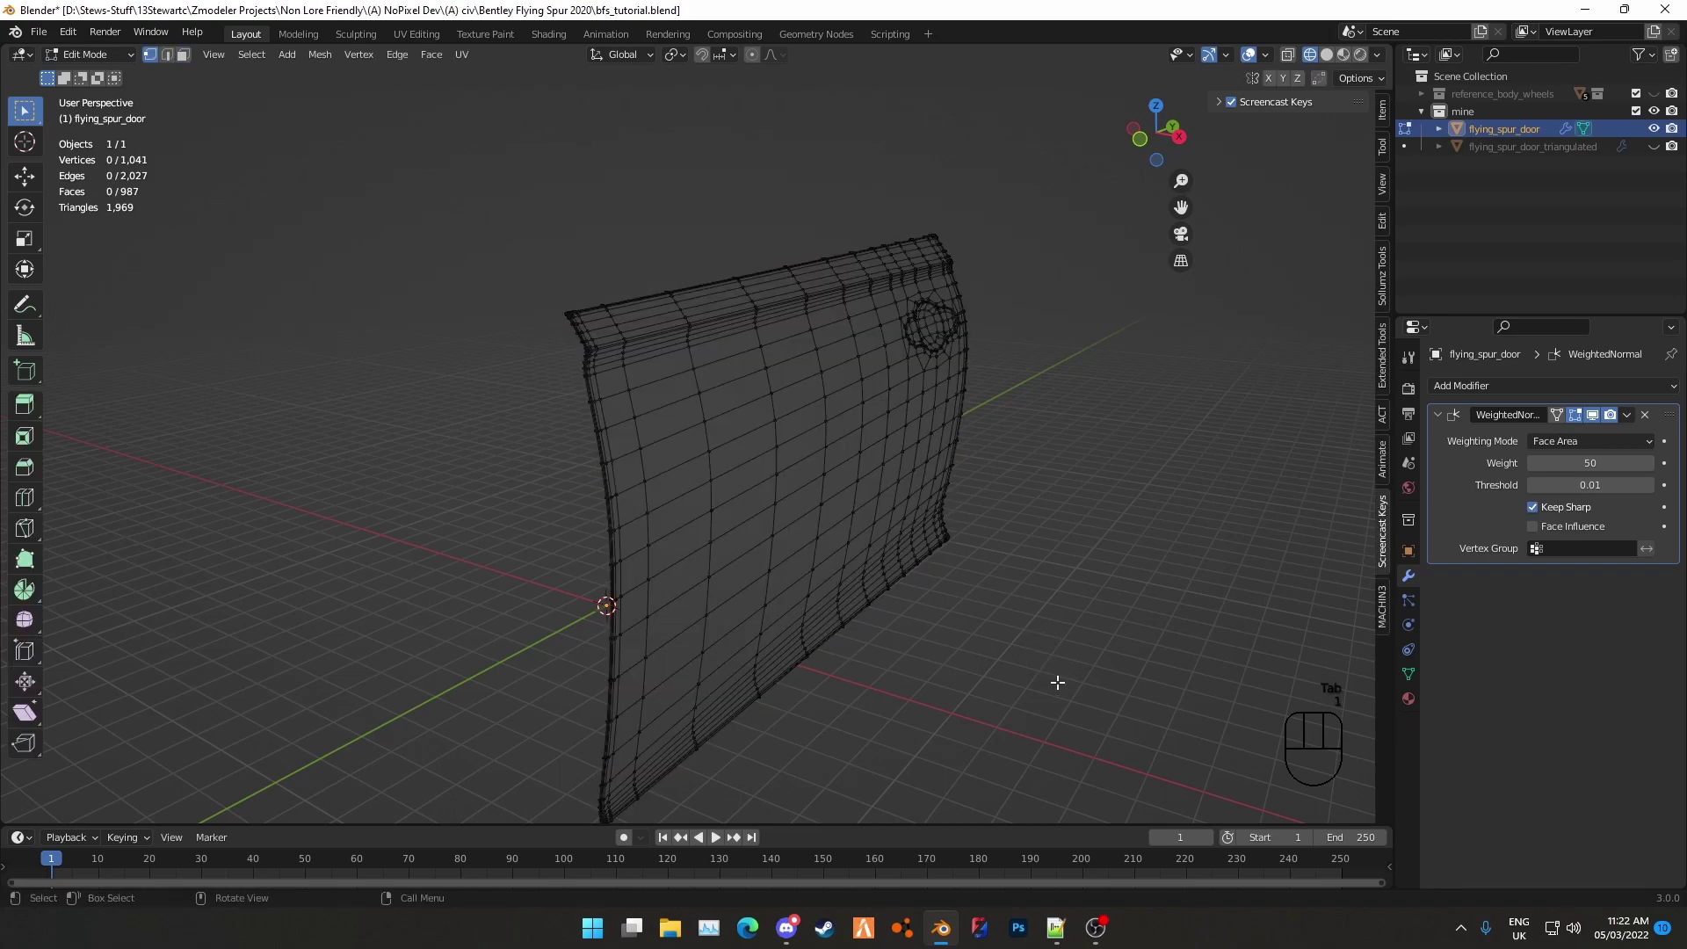
middle_click_drag(1079, 637, 939, 556)
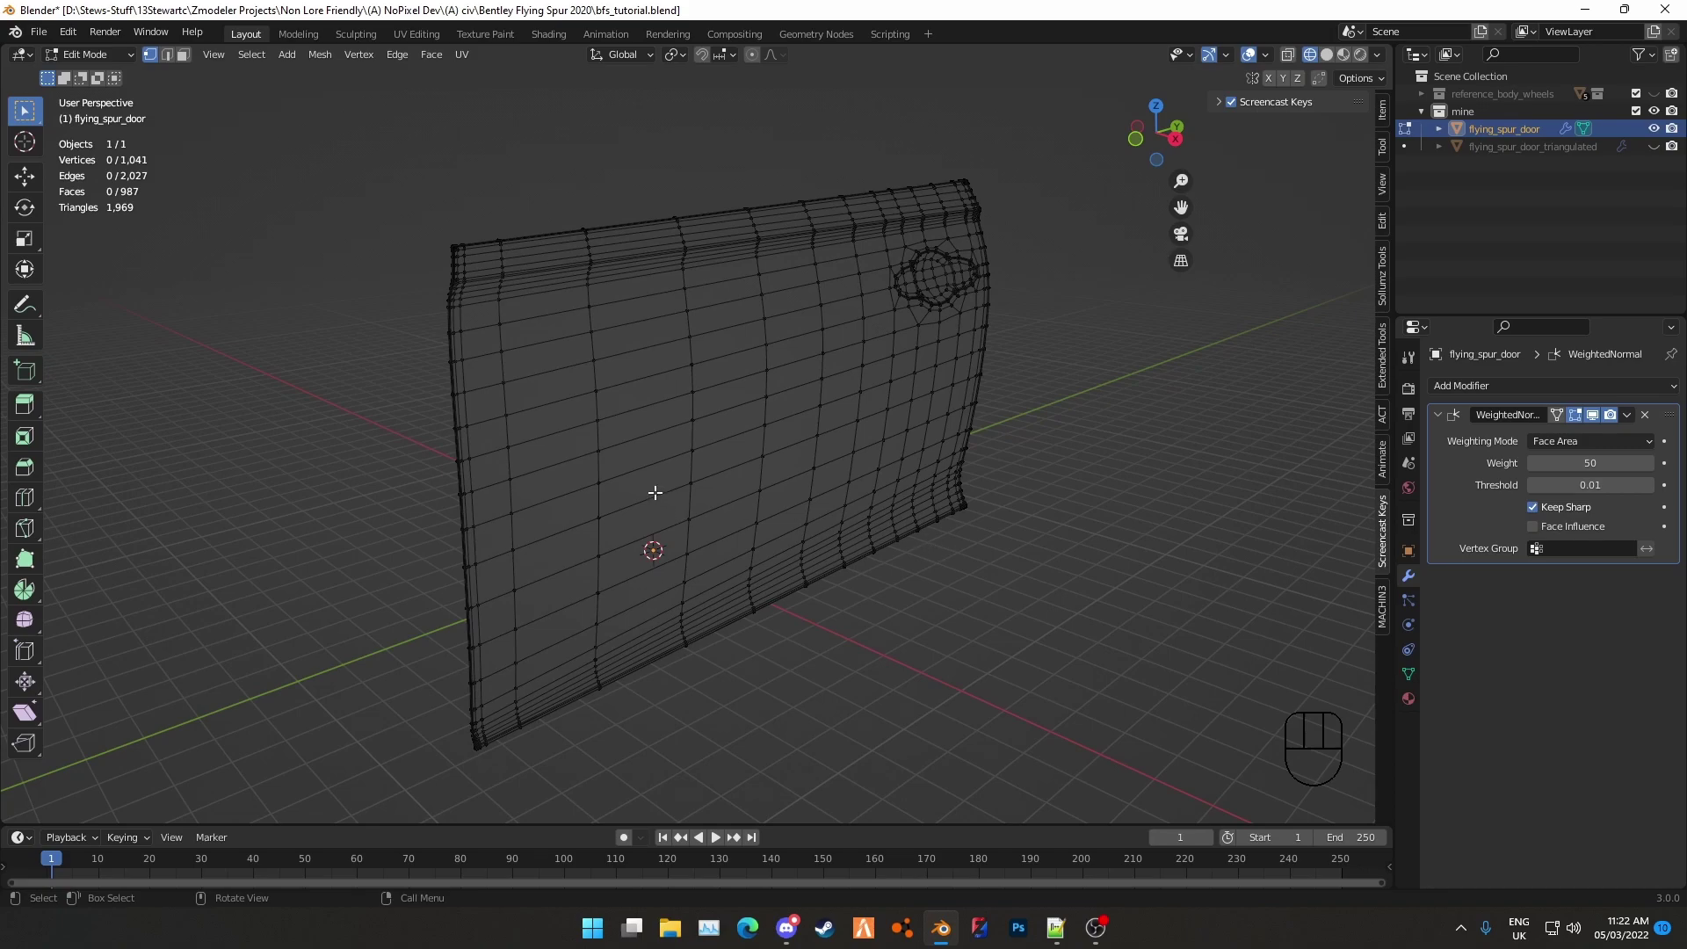
Briefly show then hide flying_spur_door_triangulated, and switch to edge select mode
left_click(1655, 146)
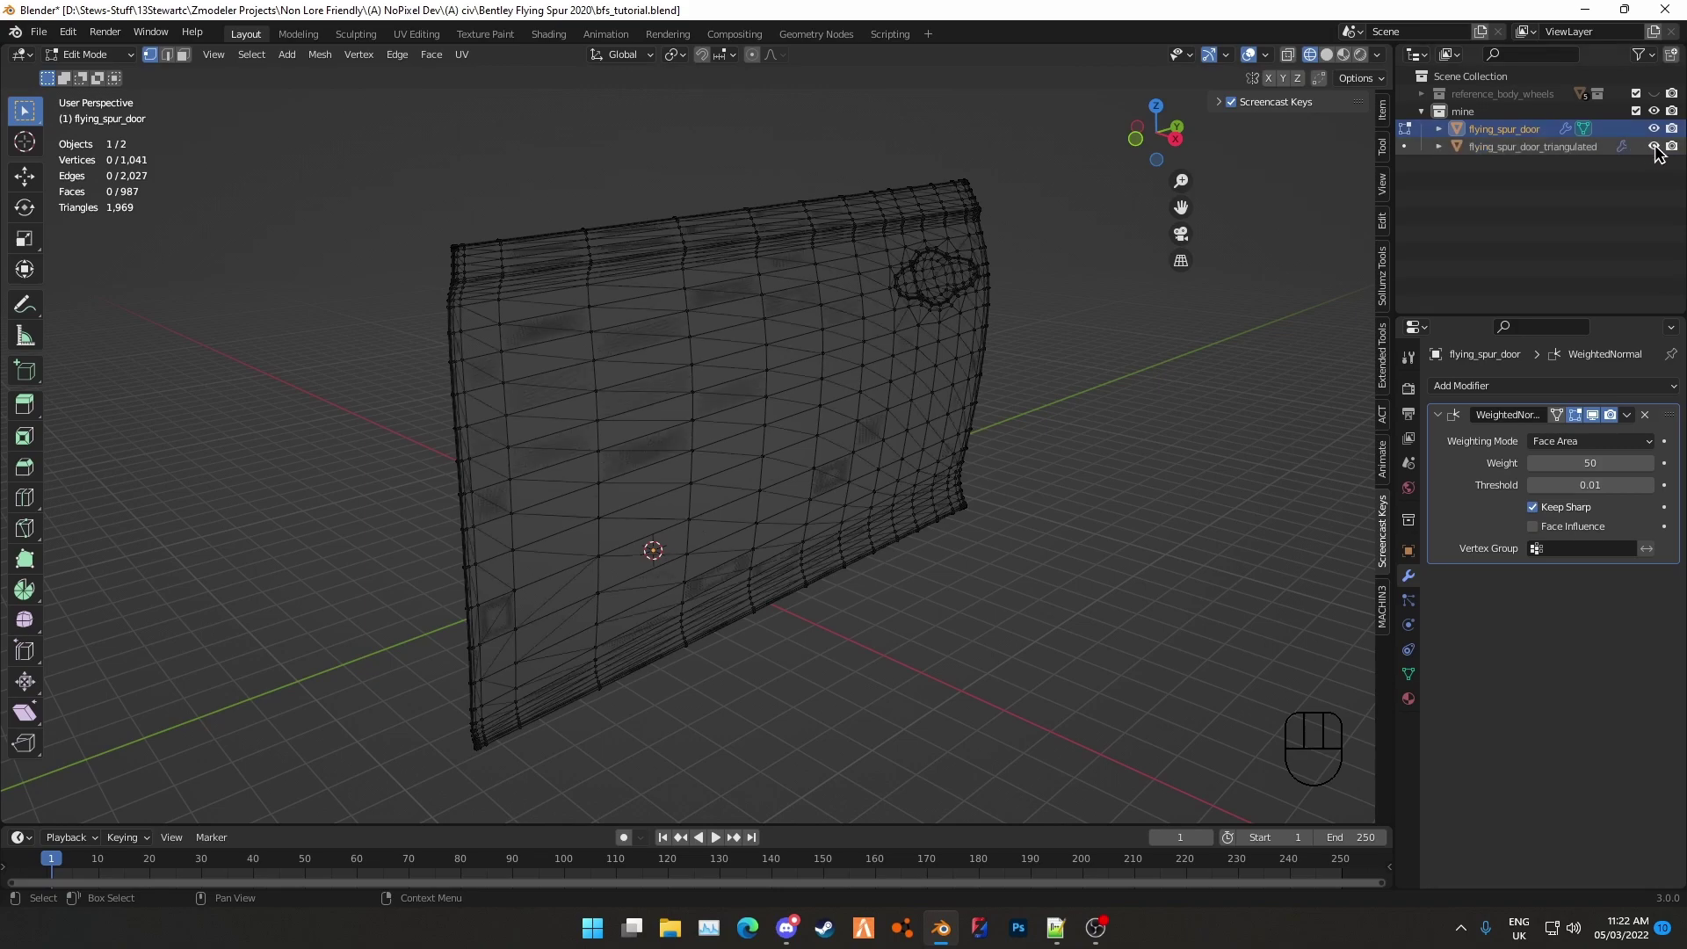
left_click(1654, 147)
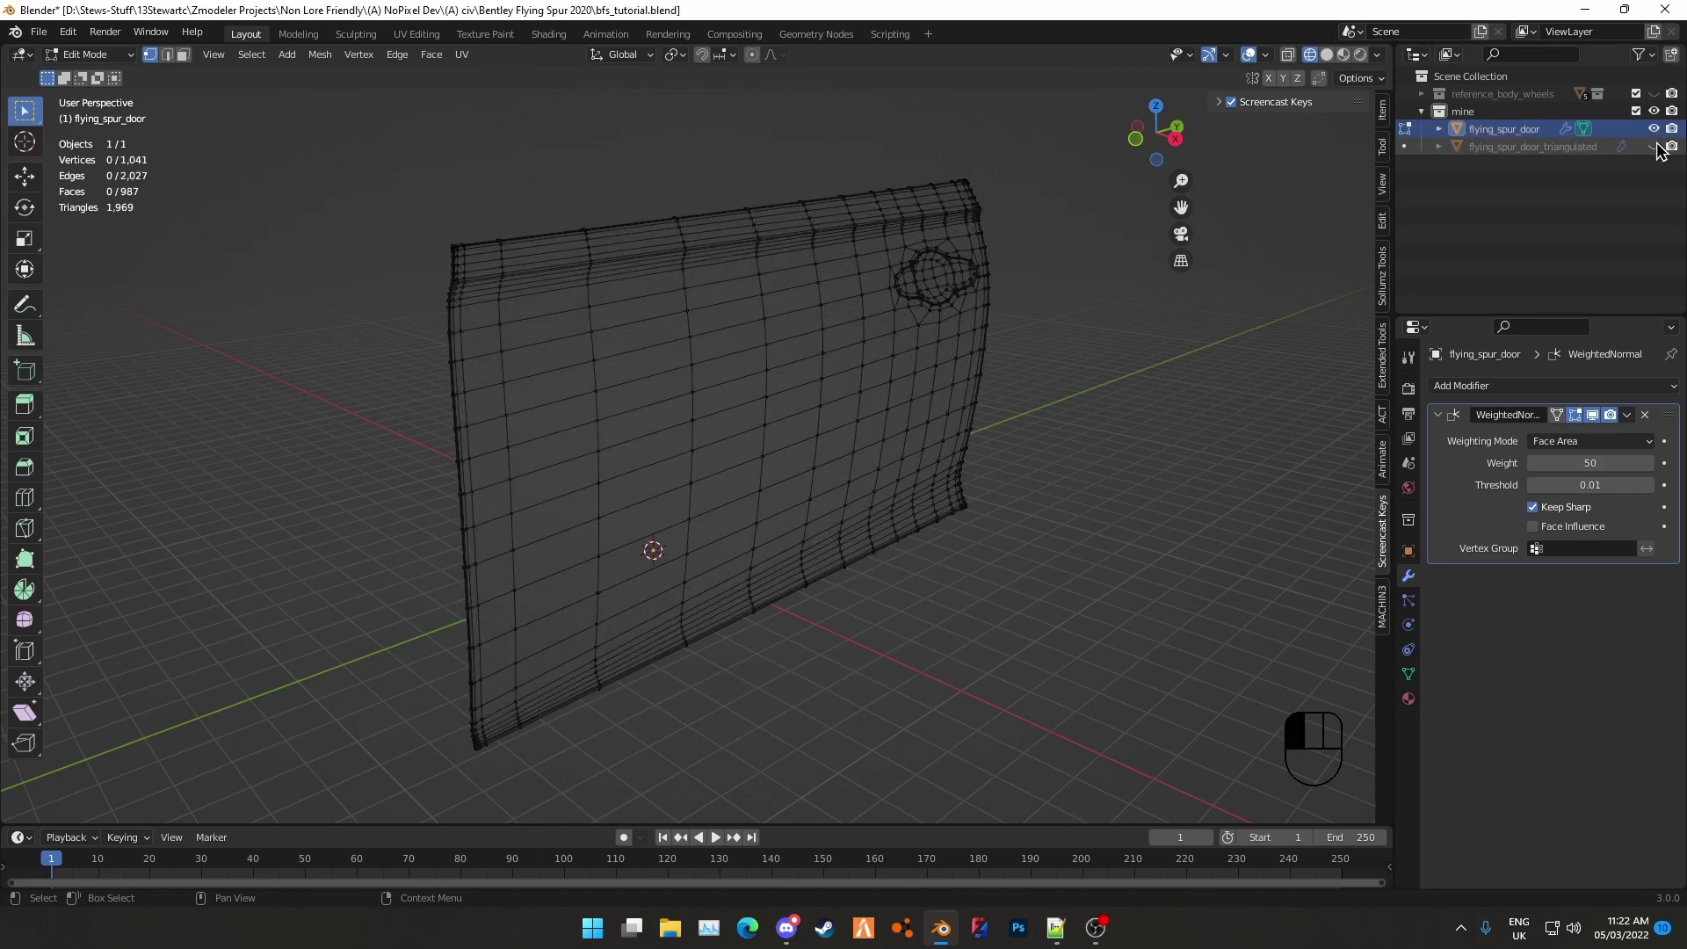
middle_click_drag(715, 369, 505, 428)
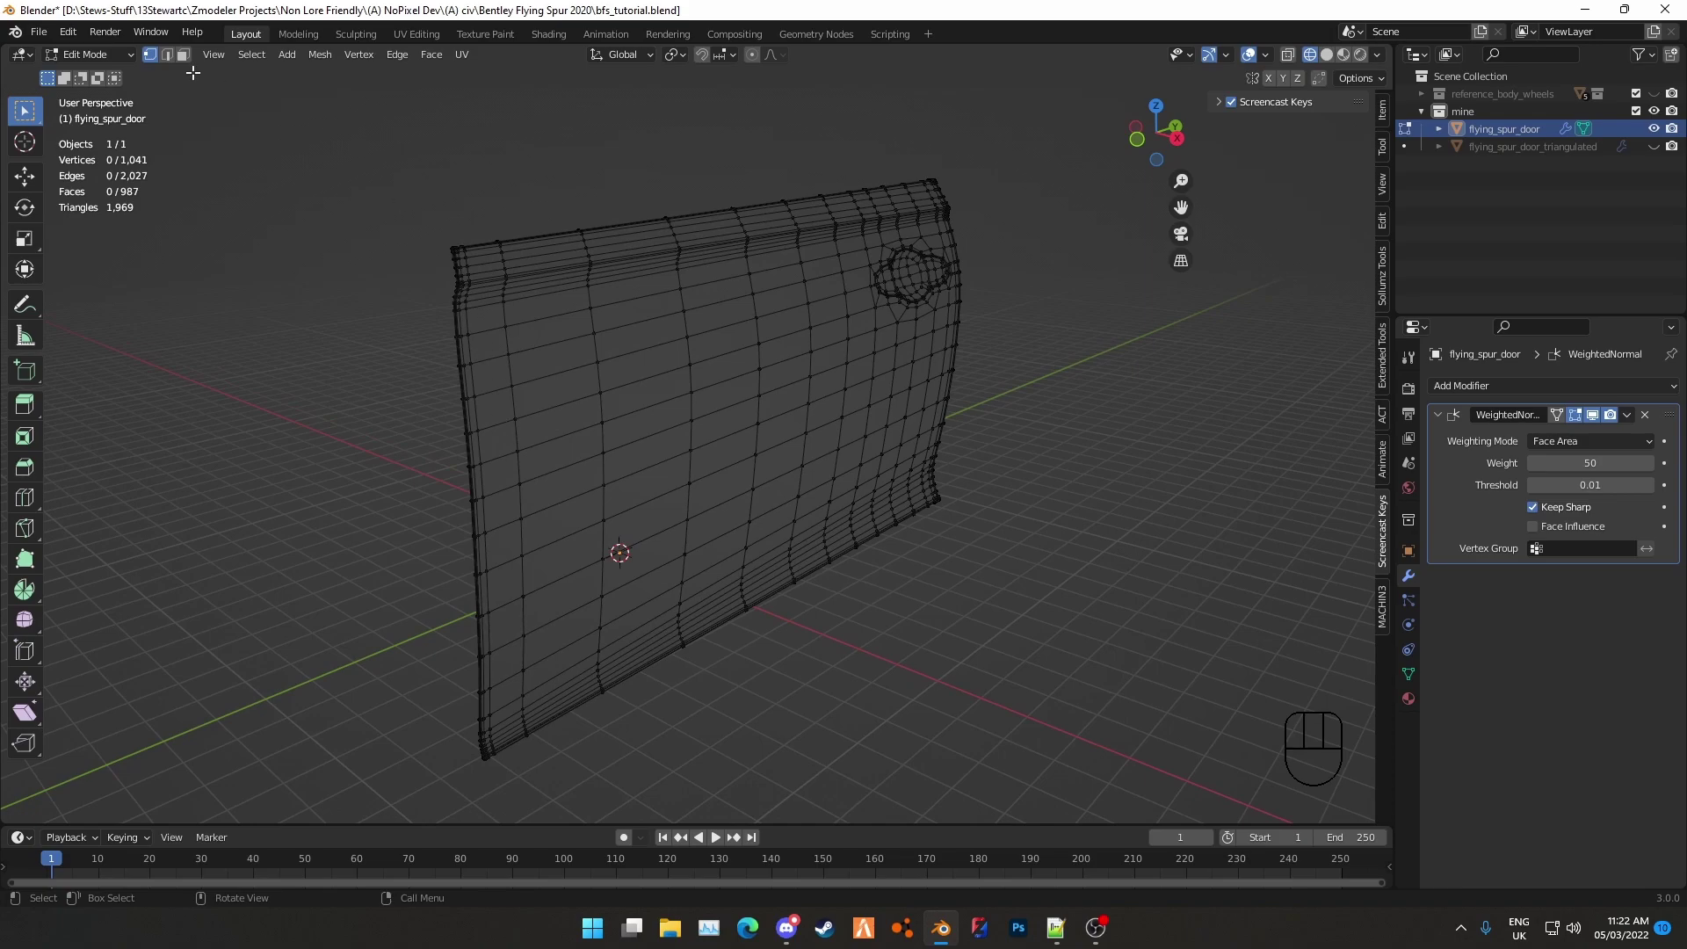
key("Tab")
key("Tab")
key("2")
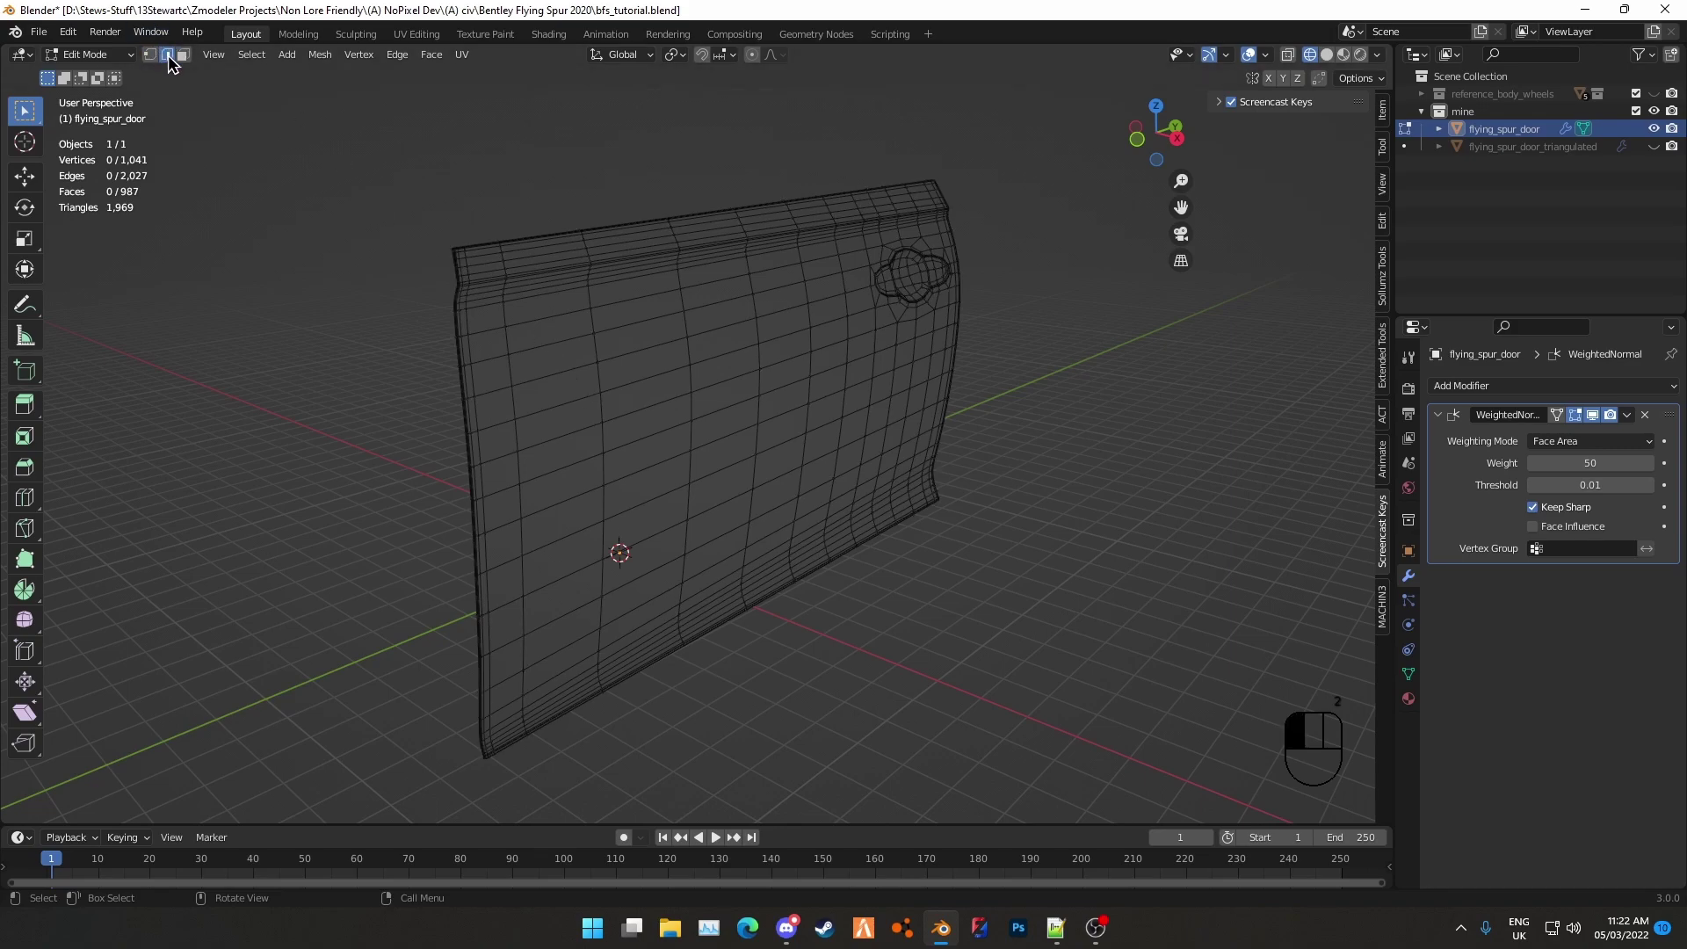
middle_click_drag(565, 372, 709, 473)
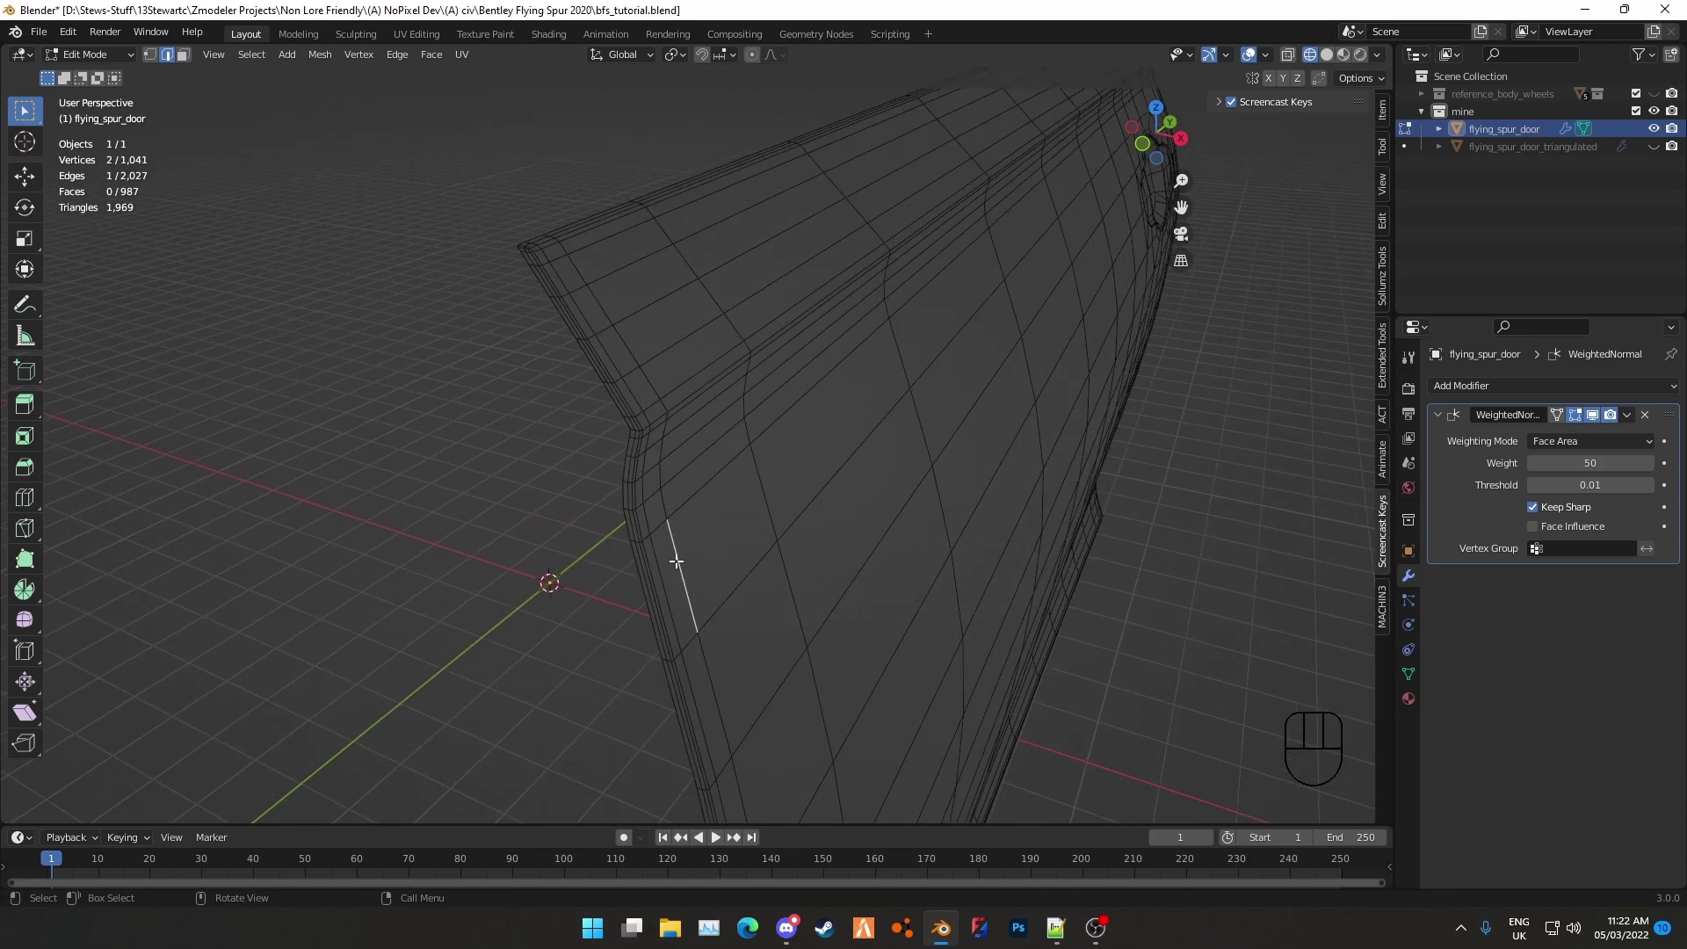
Delete the front-edge loop with X > Edge Loops, leaving 1,003 vertices and 950 faces
left_click(675, 552, "alt")
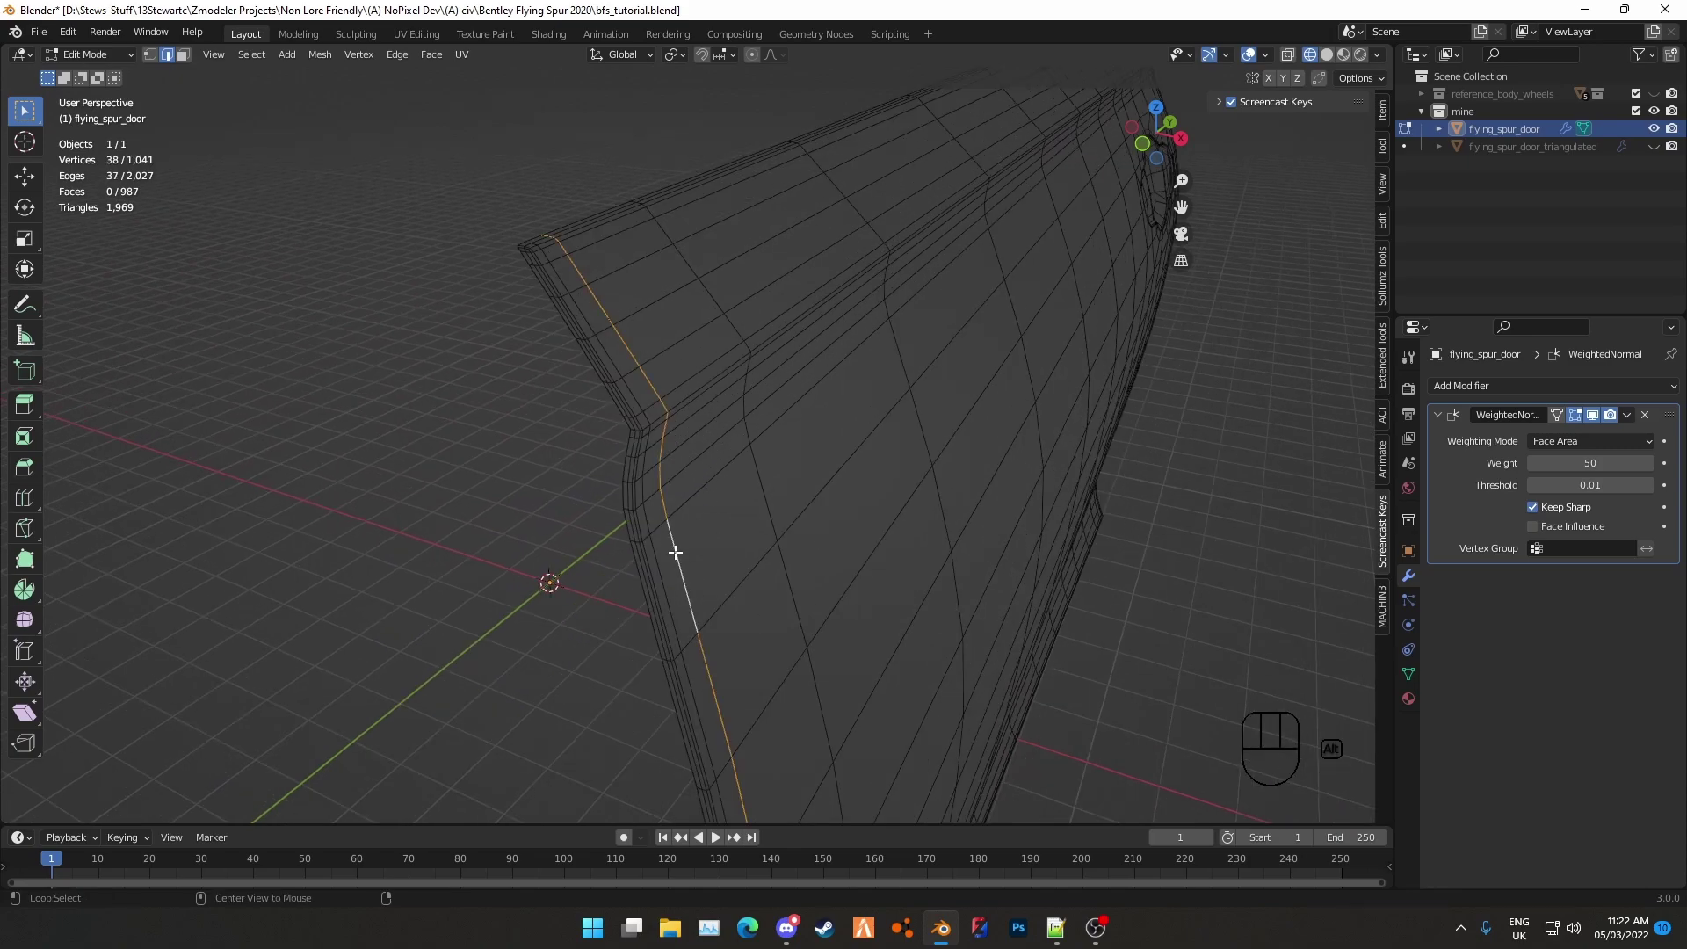
scroll(741, 502, "down", 3)
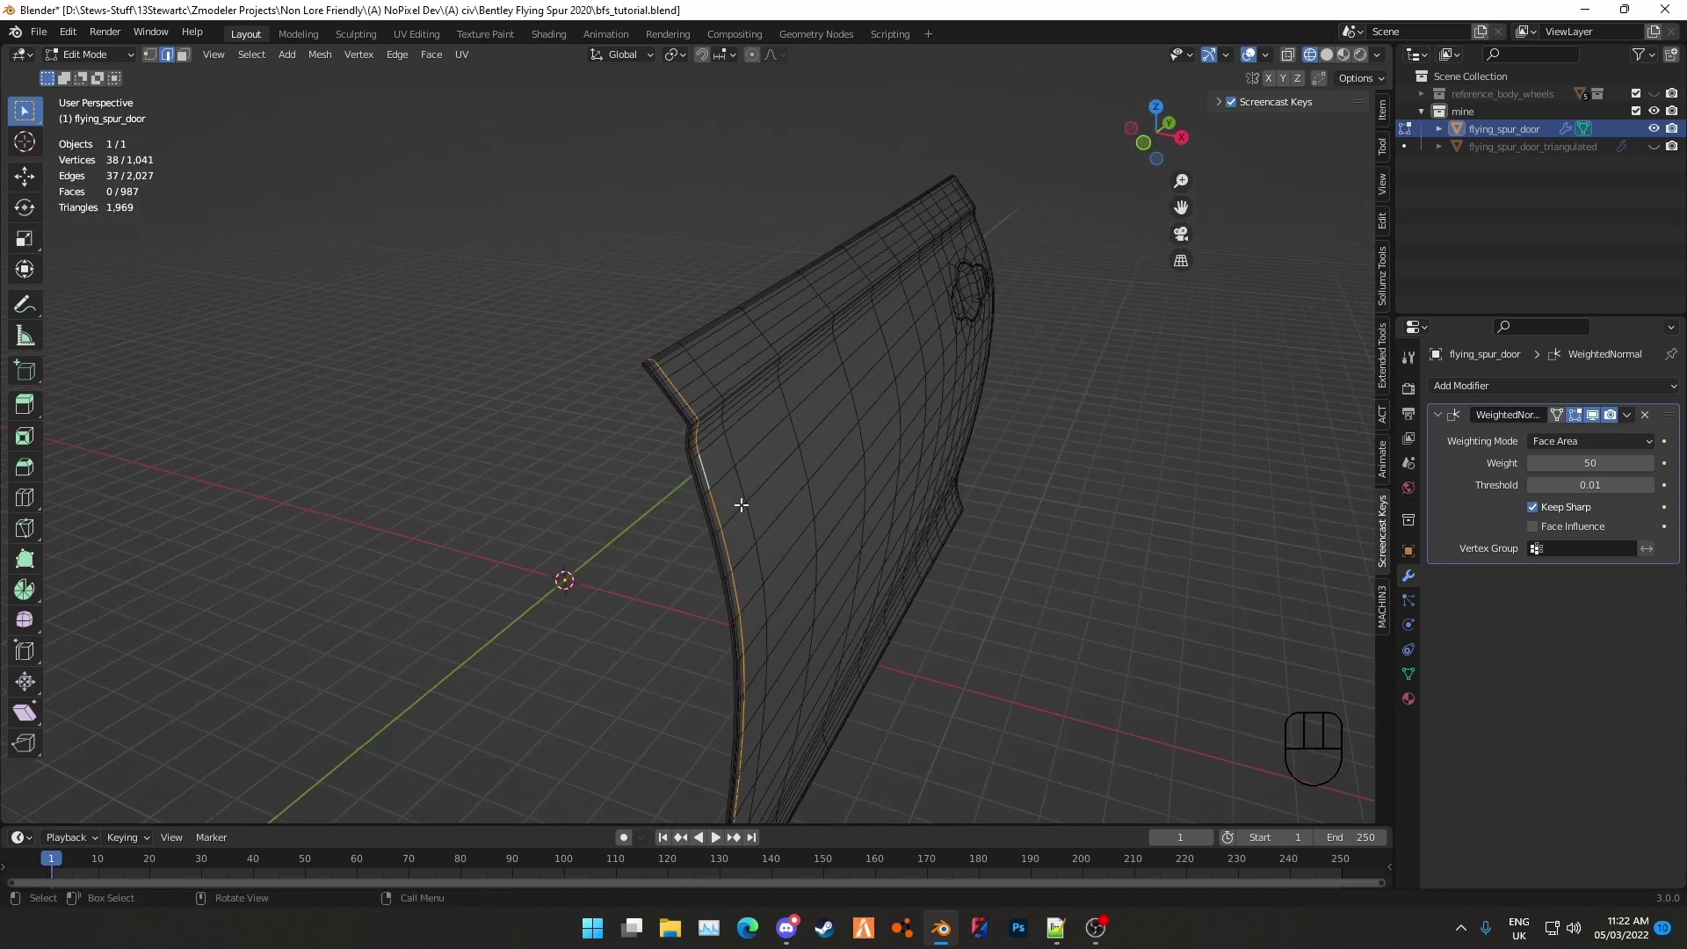
middle_click_drag(781, 499, 632, 501)
key("x")
left_click(636, 508)
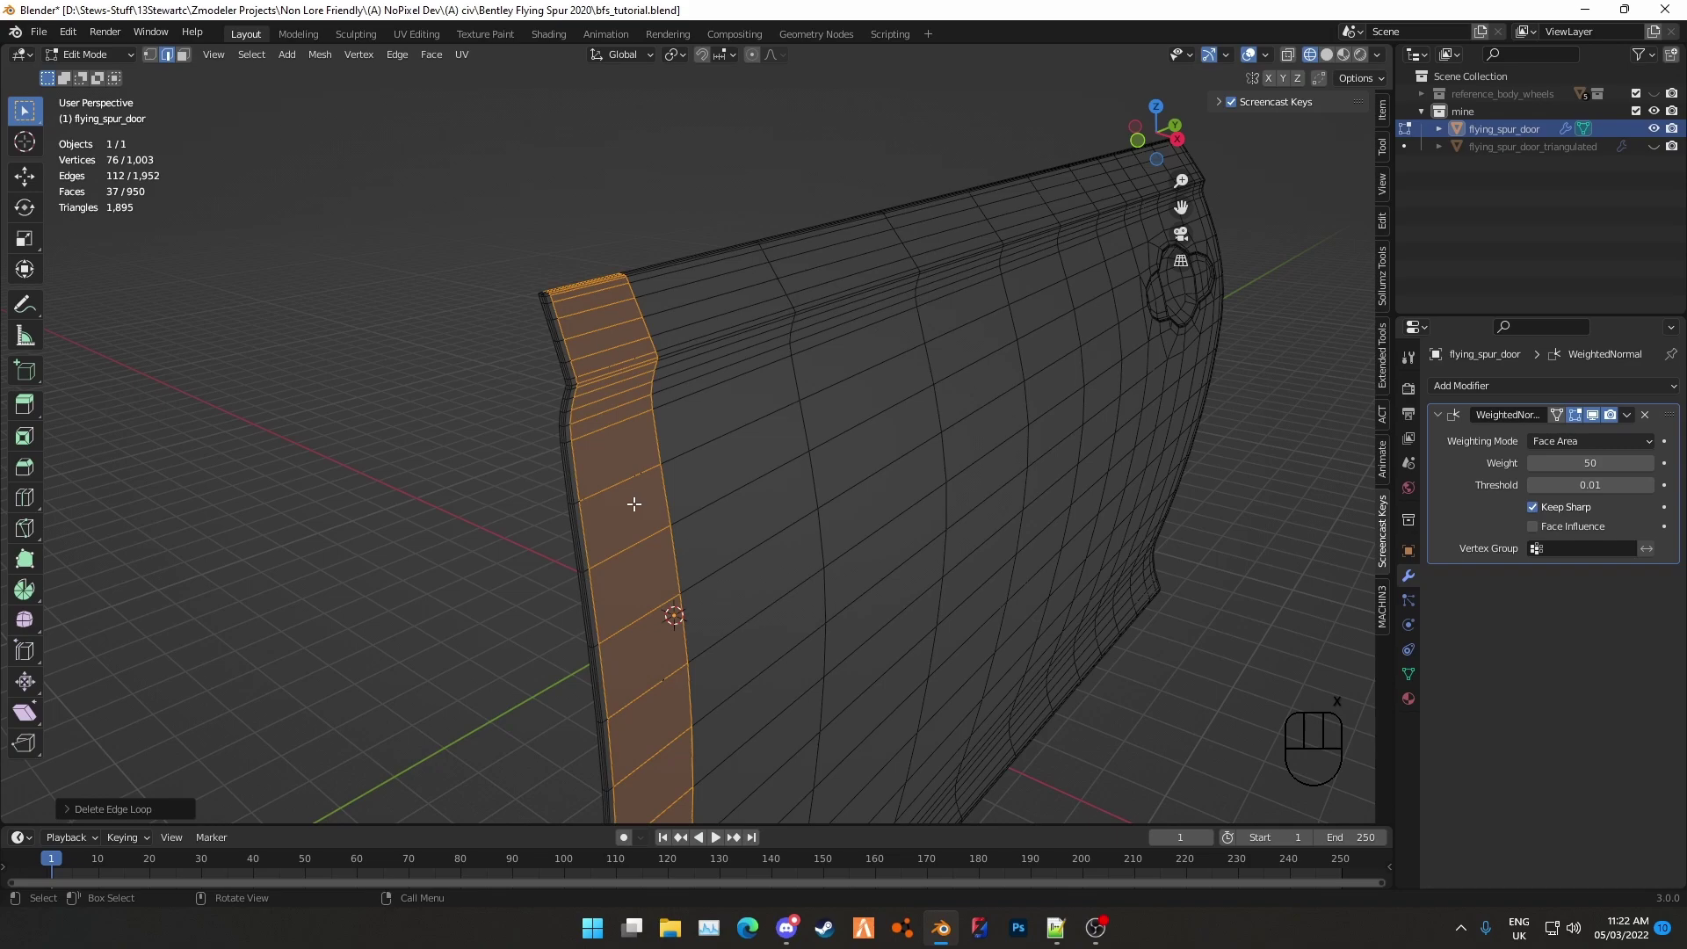
middle_click_drag(531, 226, 615, 422)
Select three horizontal edge loops near the door's bottom, undoing an extra fourth selection
left_click(633, 733)
middle_click_drag(633, 733, 539, 465, "shift")
scroll(553, 558, "up", 2)
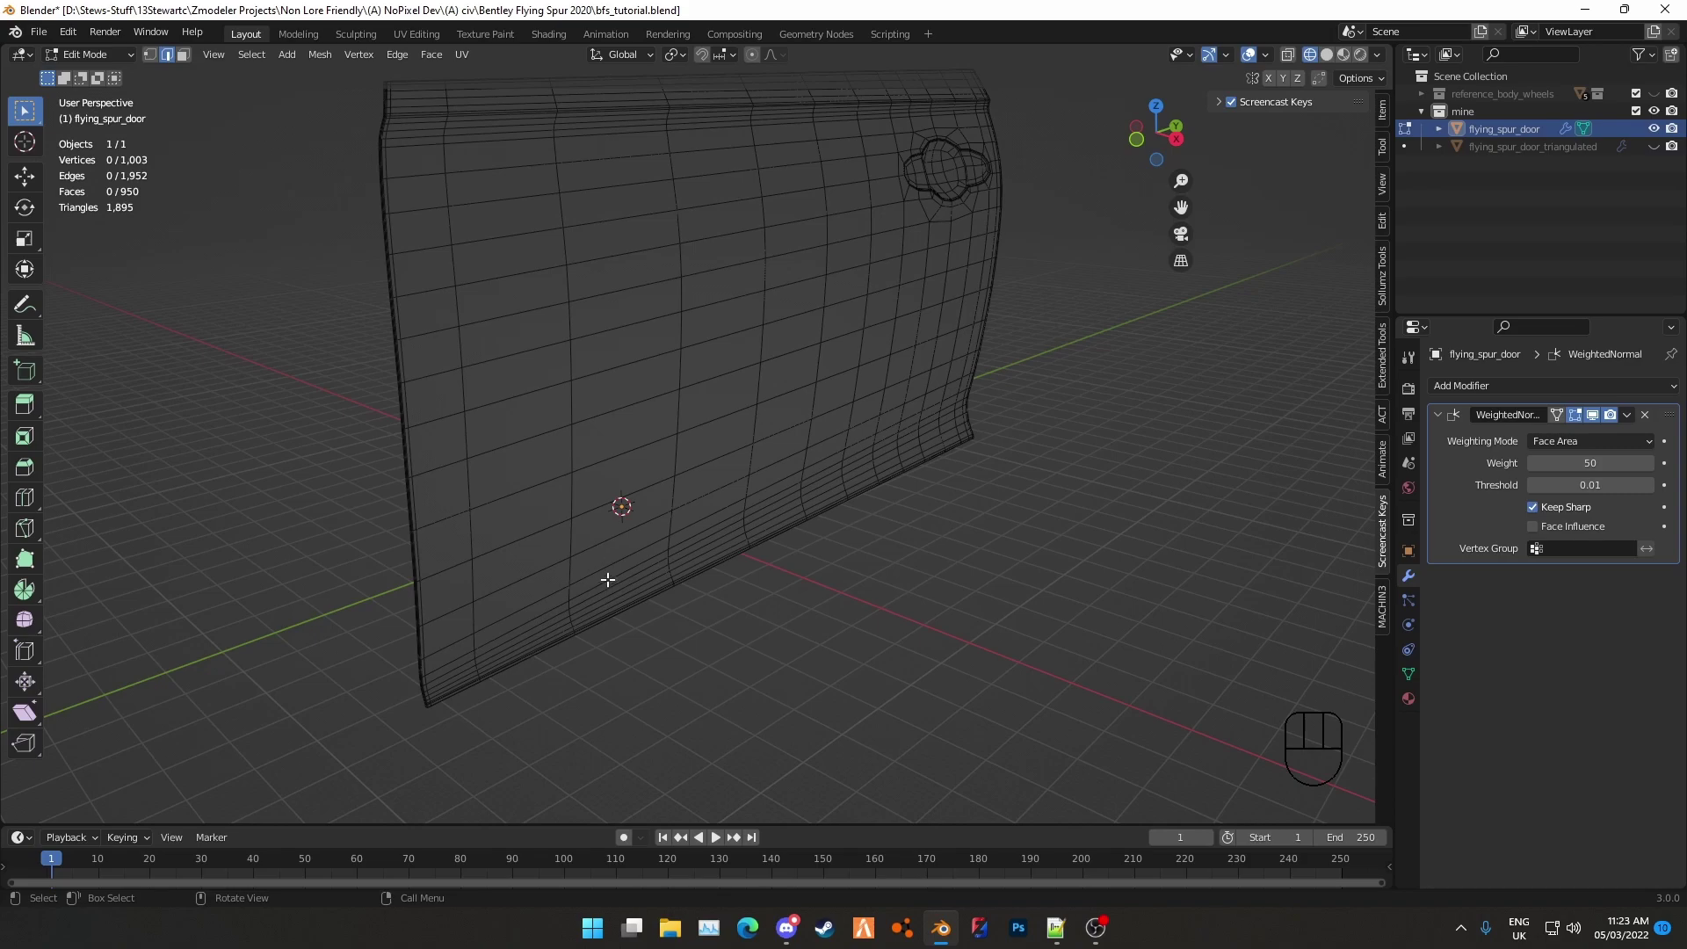
middle_click_drag(608, 579, 599, 441)
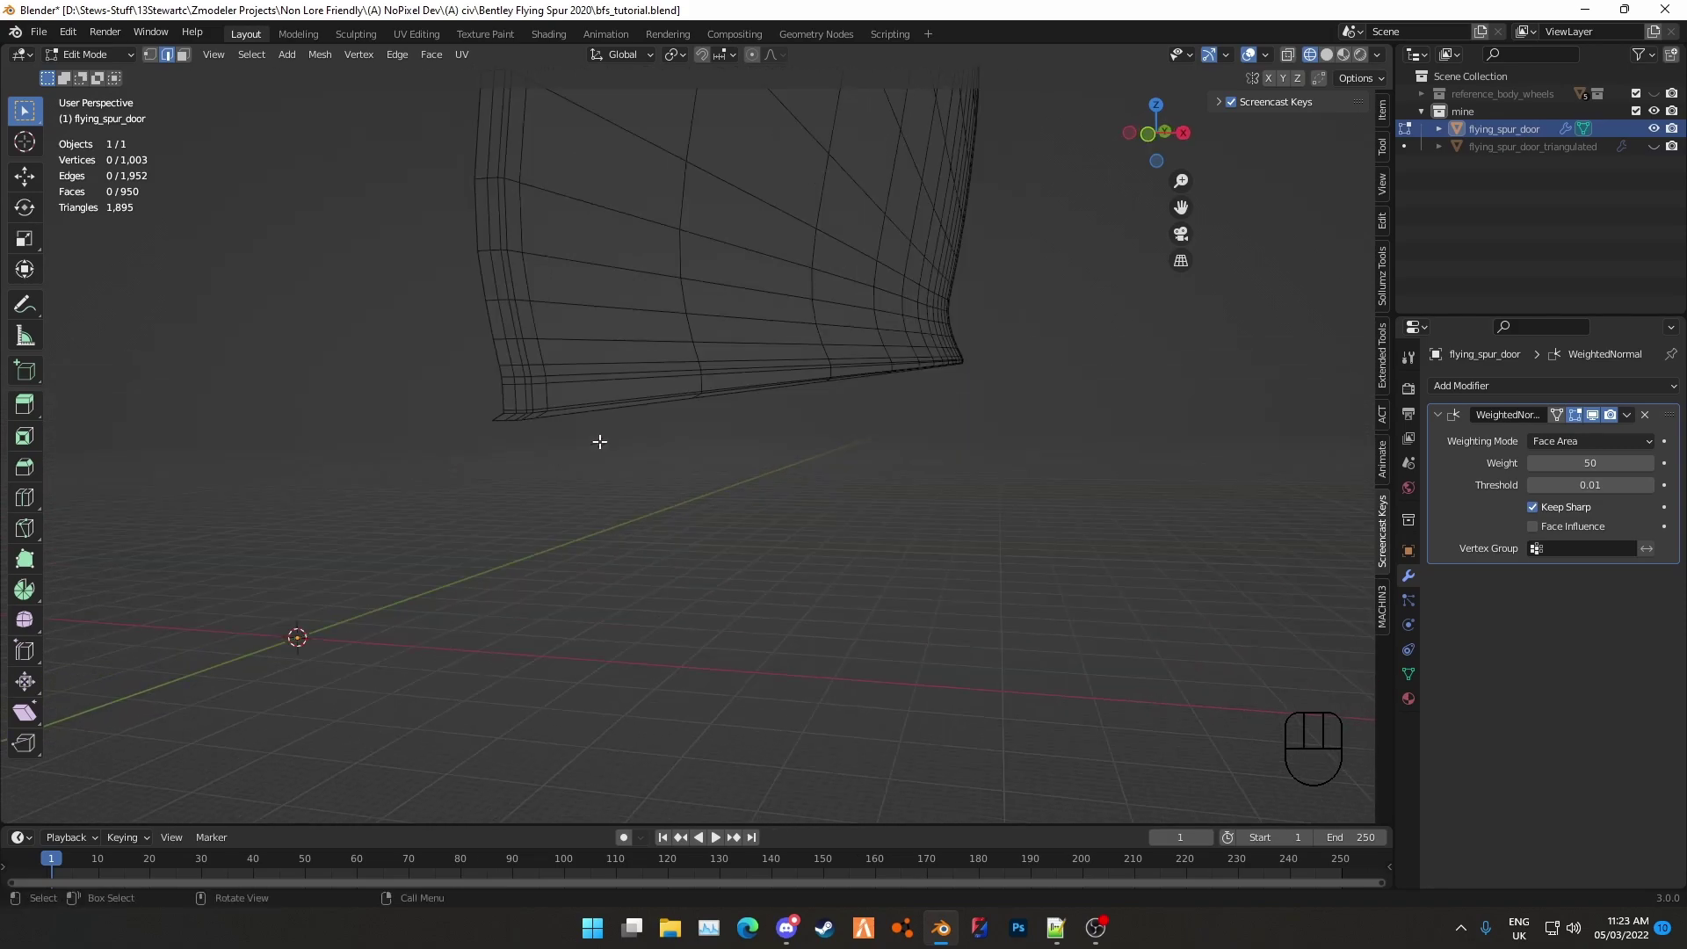
left_click(585, 361, "alt+shift")
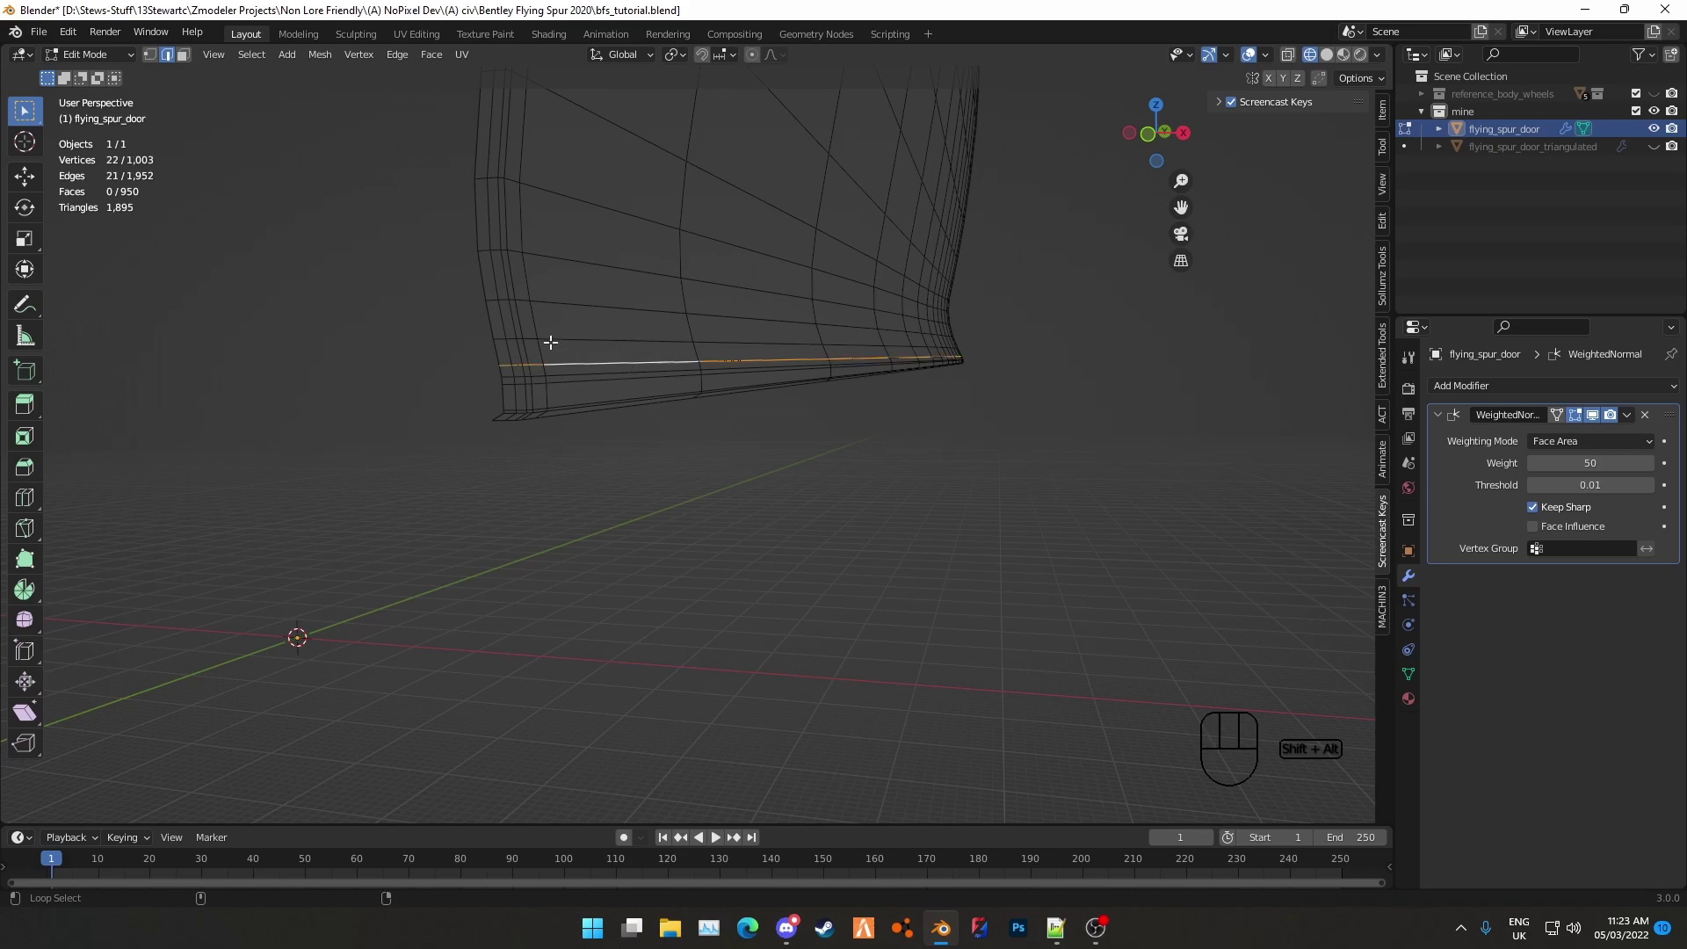
left_click(590, 302, "alt+shift")
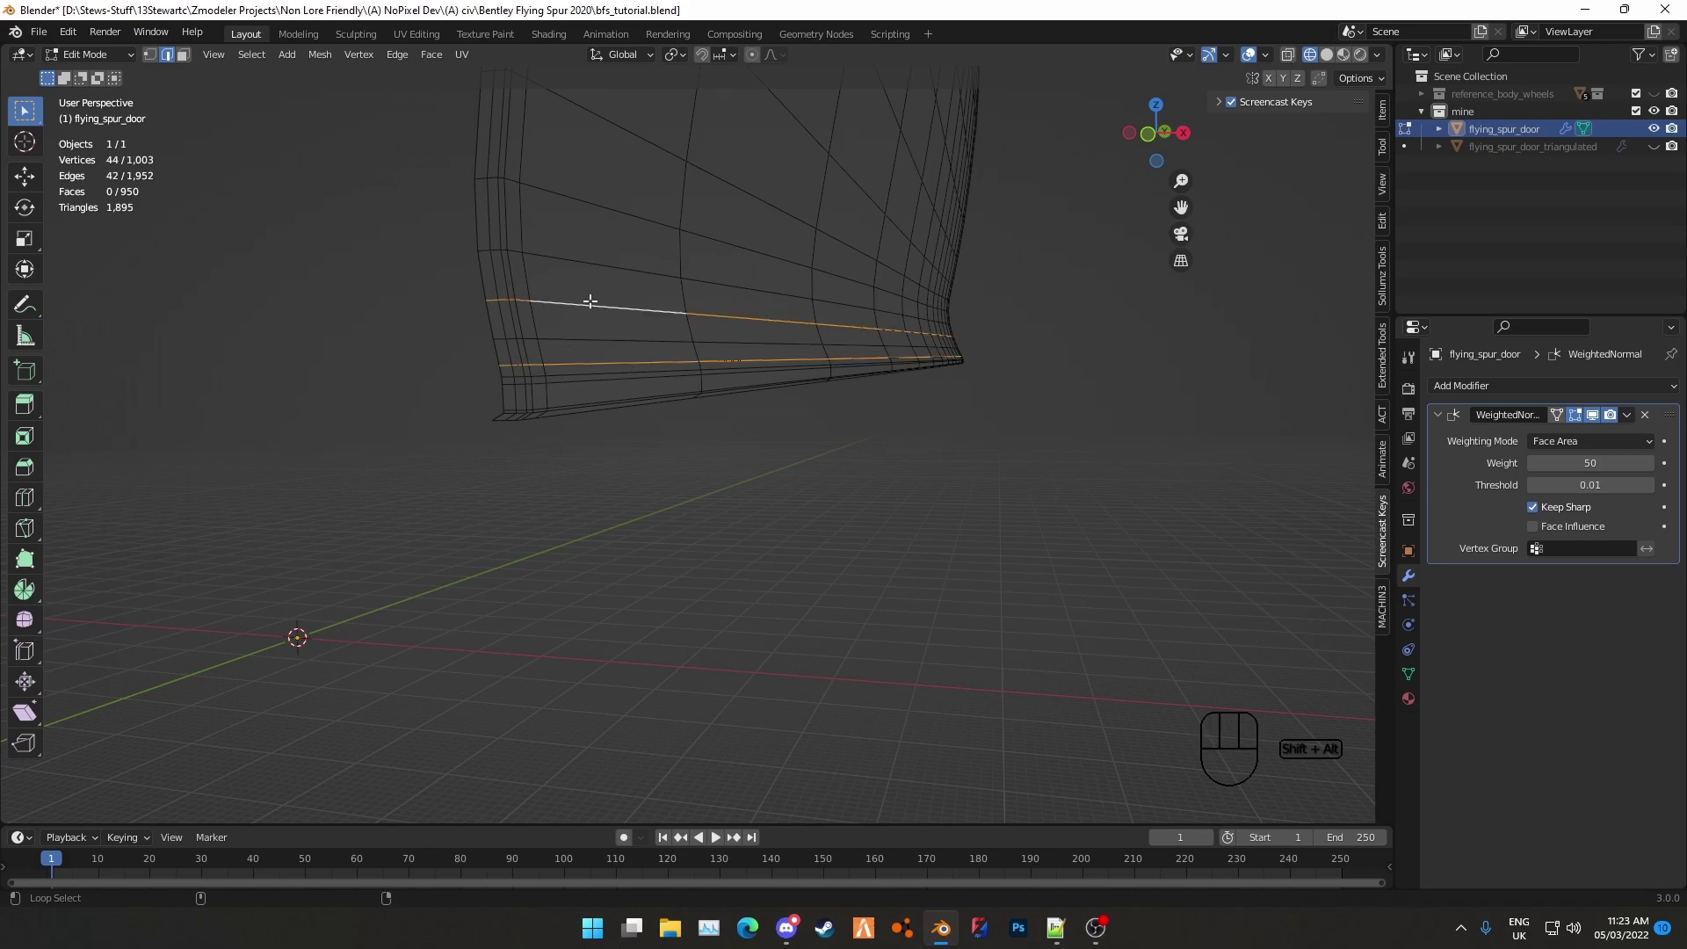
left_click(574, 199, "alt+shift")
middle_click_drag(644, 238, 640, 245)
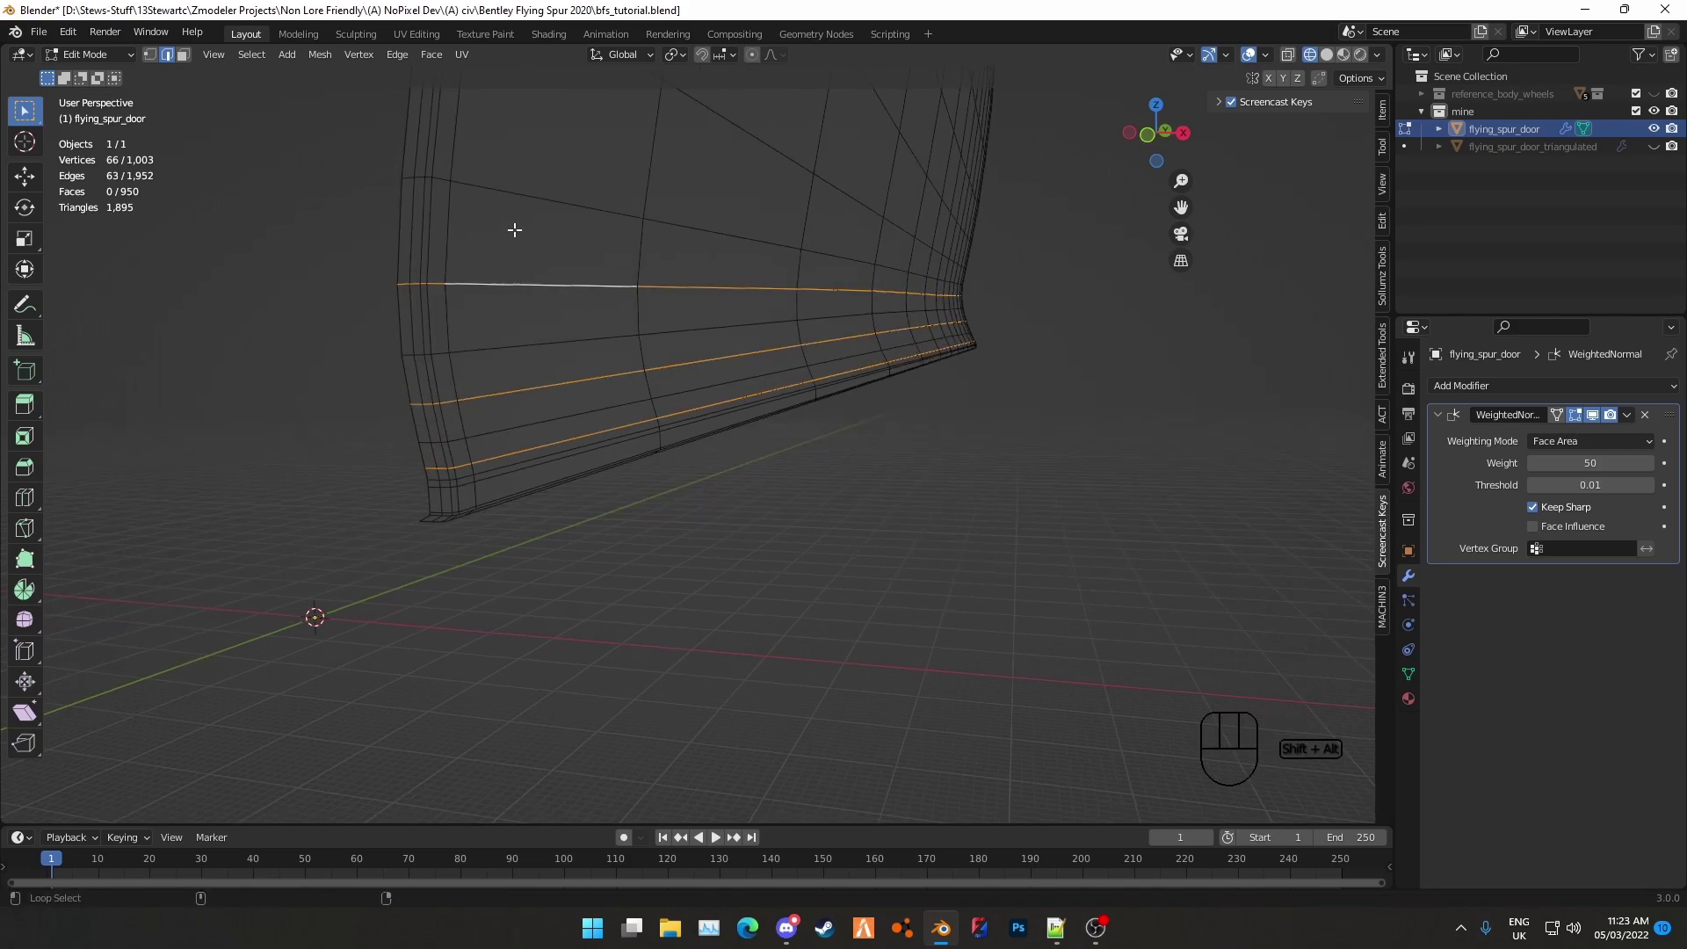
middle_click_drag(564, 190, 553, 238, "shift")
left_click(512, 165, "alt+shift")
scroll(646, 259, "down", 3)
middle_click_drag(651, 263, 634, 280)
middle_click_drag(634, 280, 626, 328, "shift")
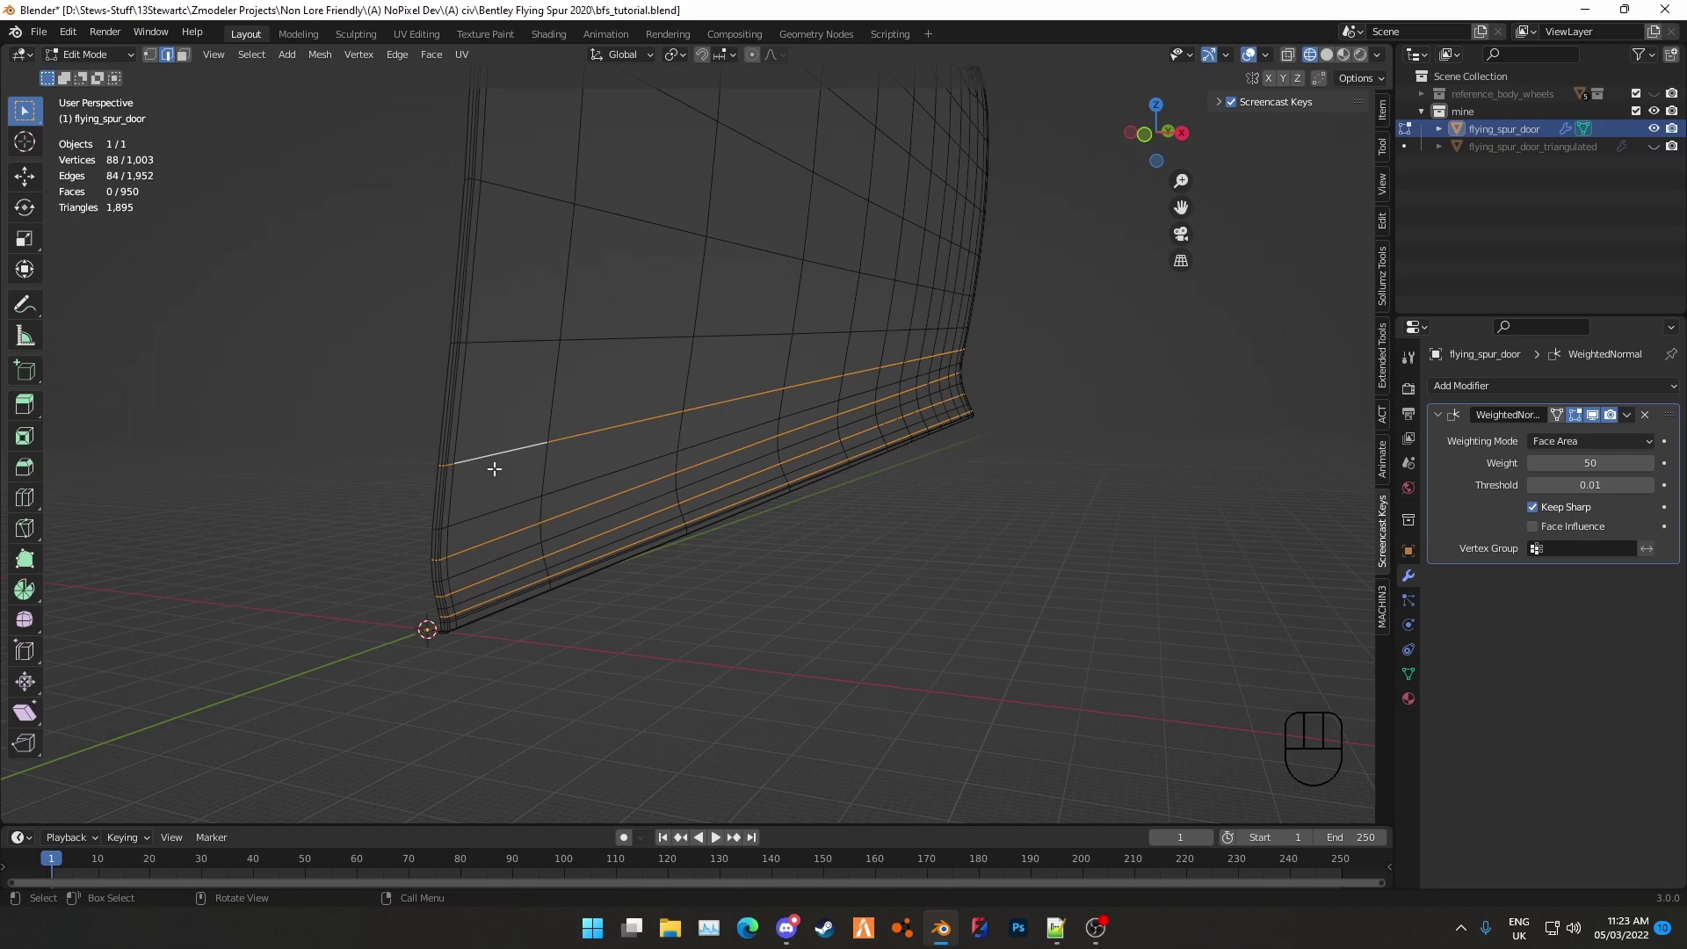
key("ctrl+z")
middle_click_drag(813, 399, 731, 565)
Delete the three loops via Edge Loops, leaving 937 vertices and 887 faces
key("x")
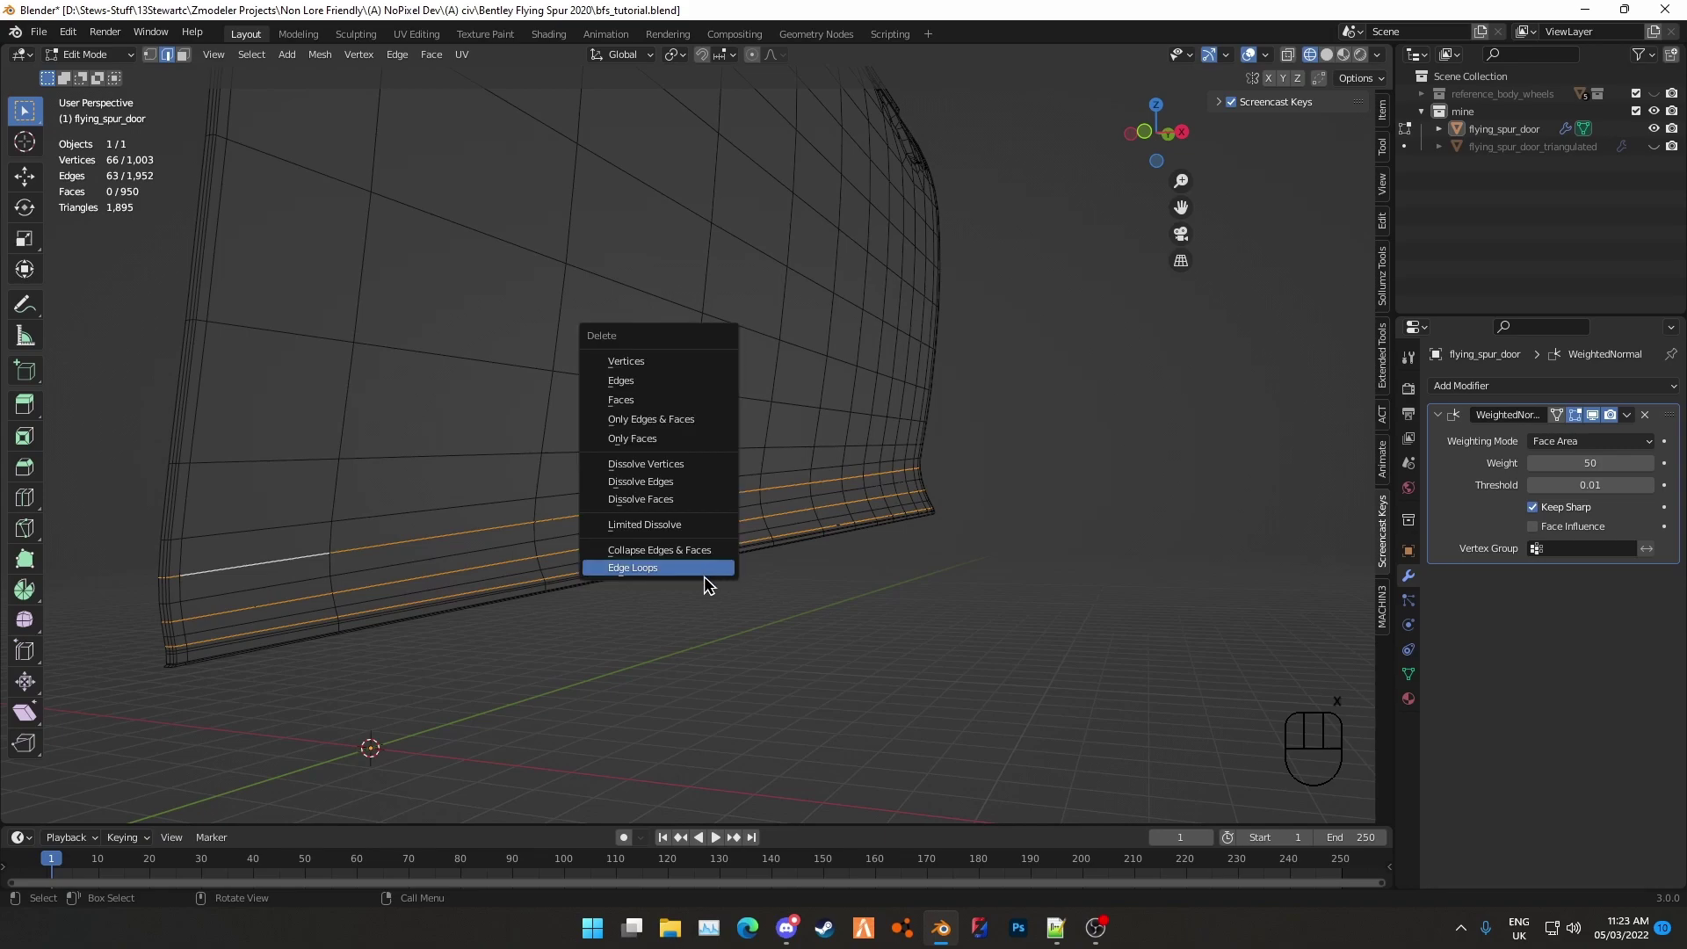
left_click(704, 573)
left_click(668, 679)
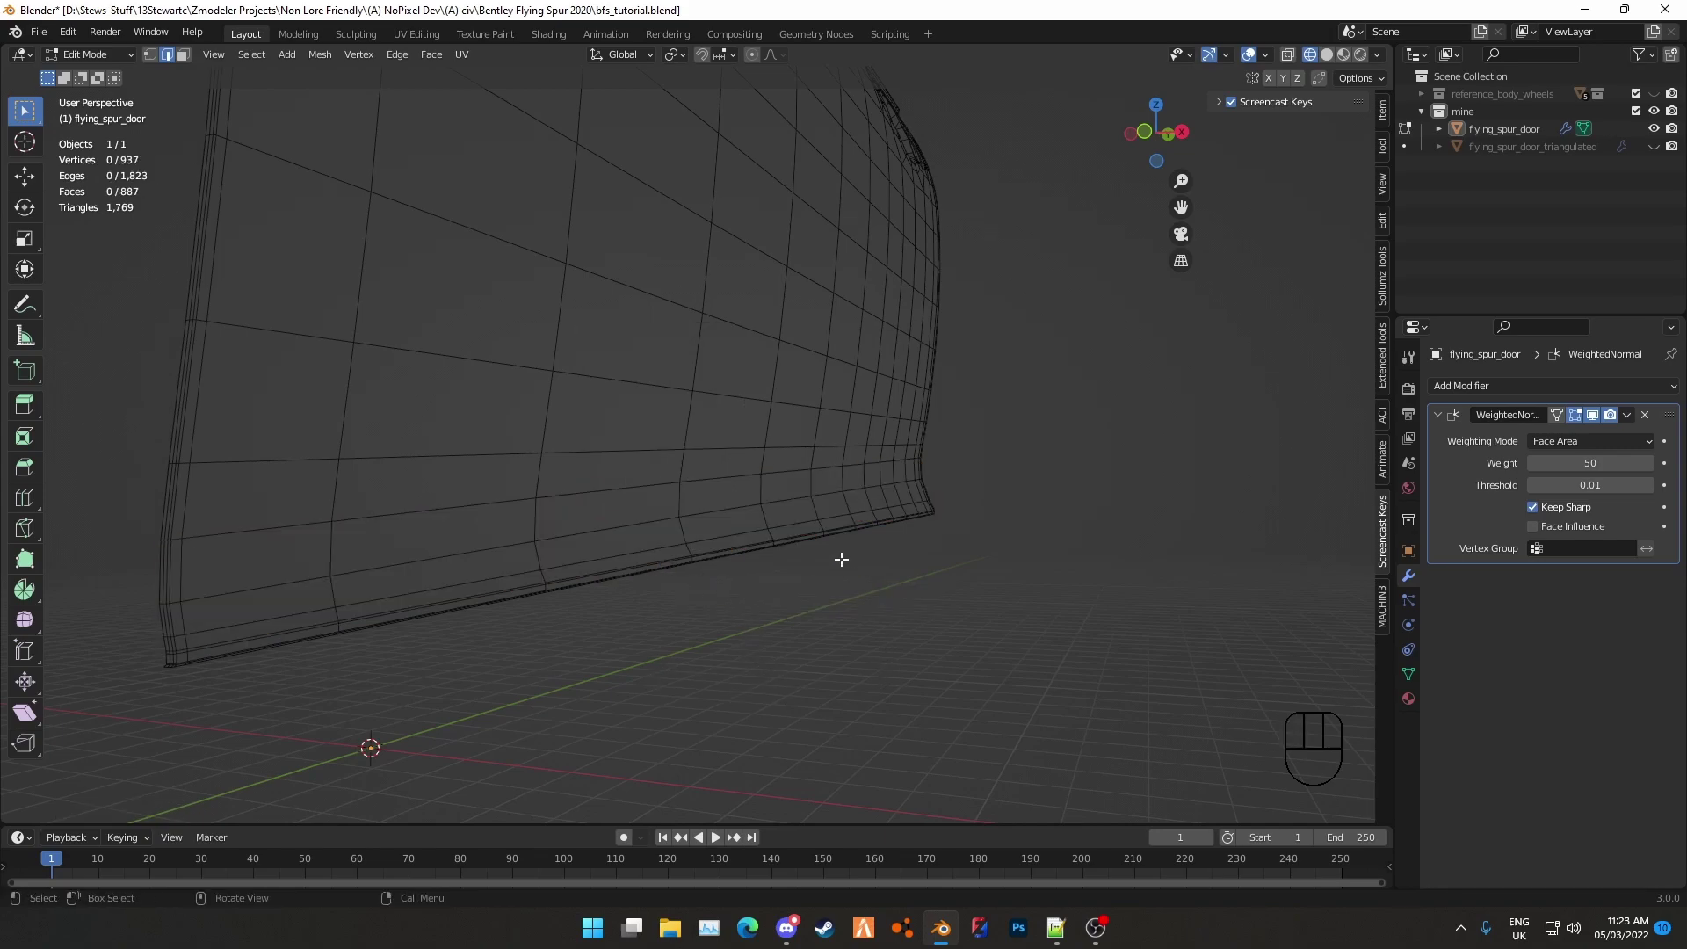
Delete the rim edge loop along the door's edge, leaving 854 vertices and 805 faces
middle_click_drag(840, 557, 846, 443)
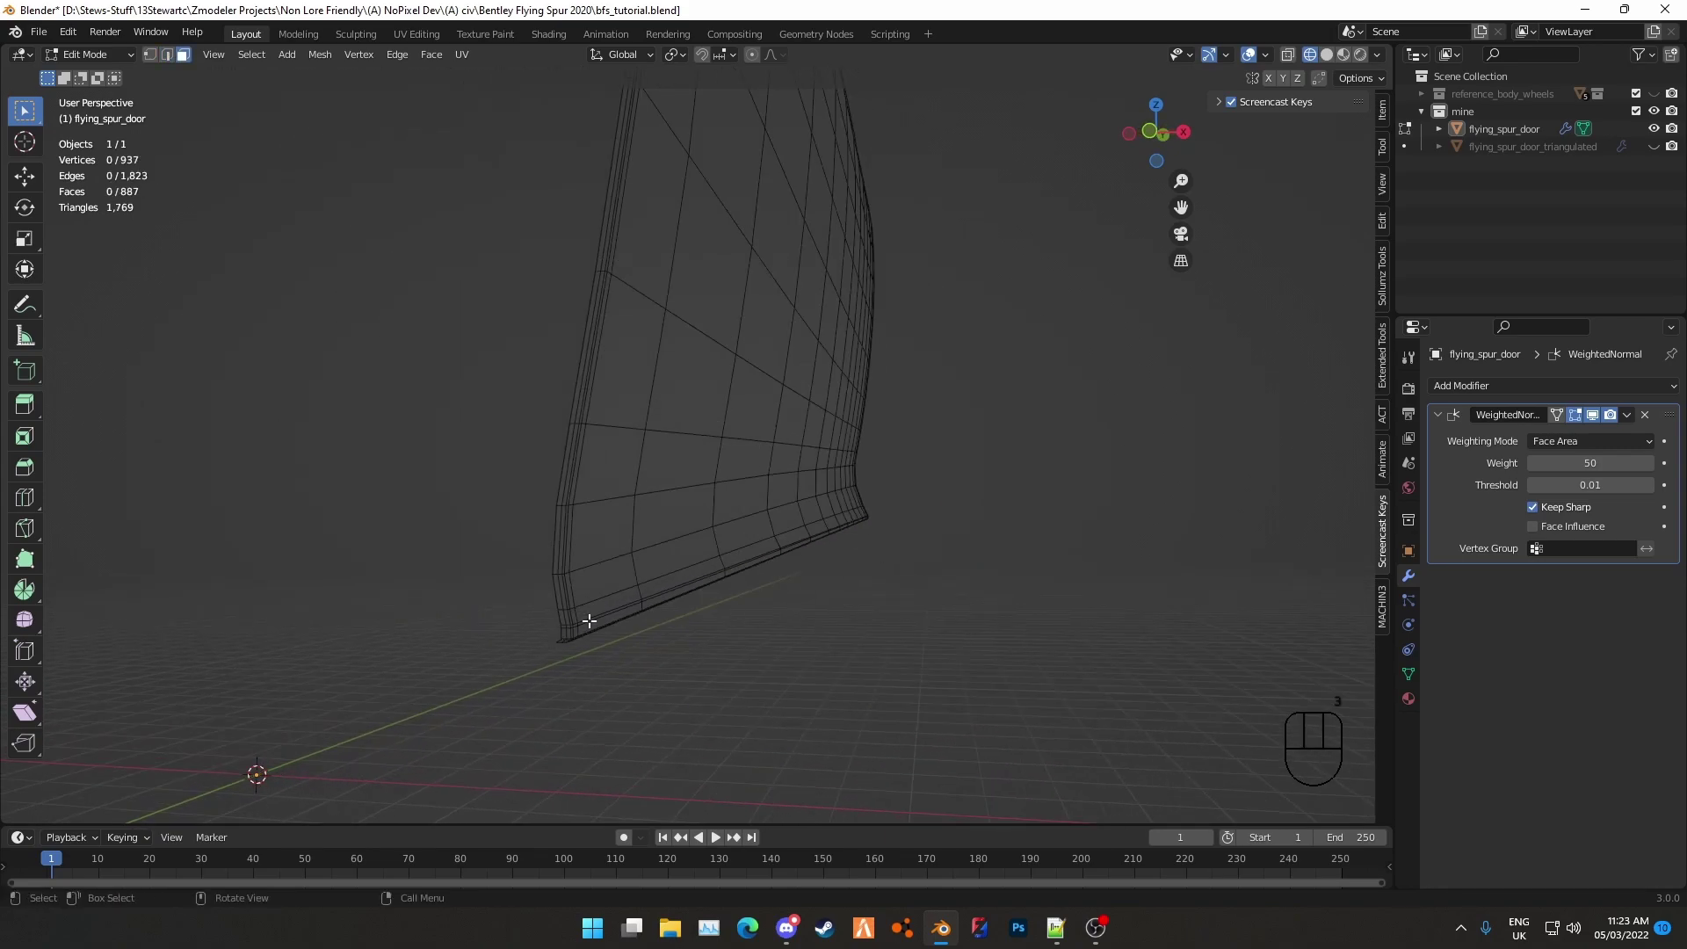
key("Tab")
key("Tab")
key("1")
middle_click_drag(1016, 479, 813, 484)
middle_click_drag(814, 483, 668, 498, "shift")
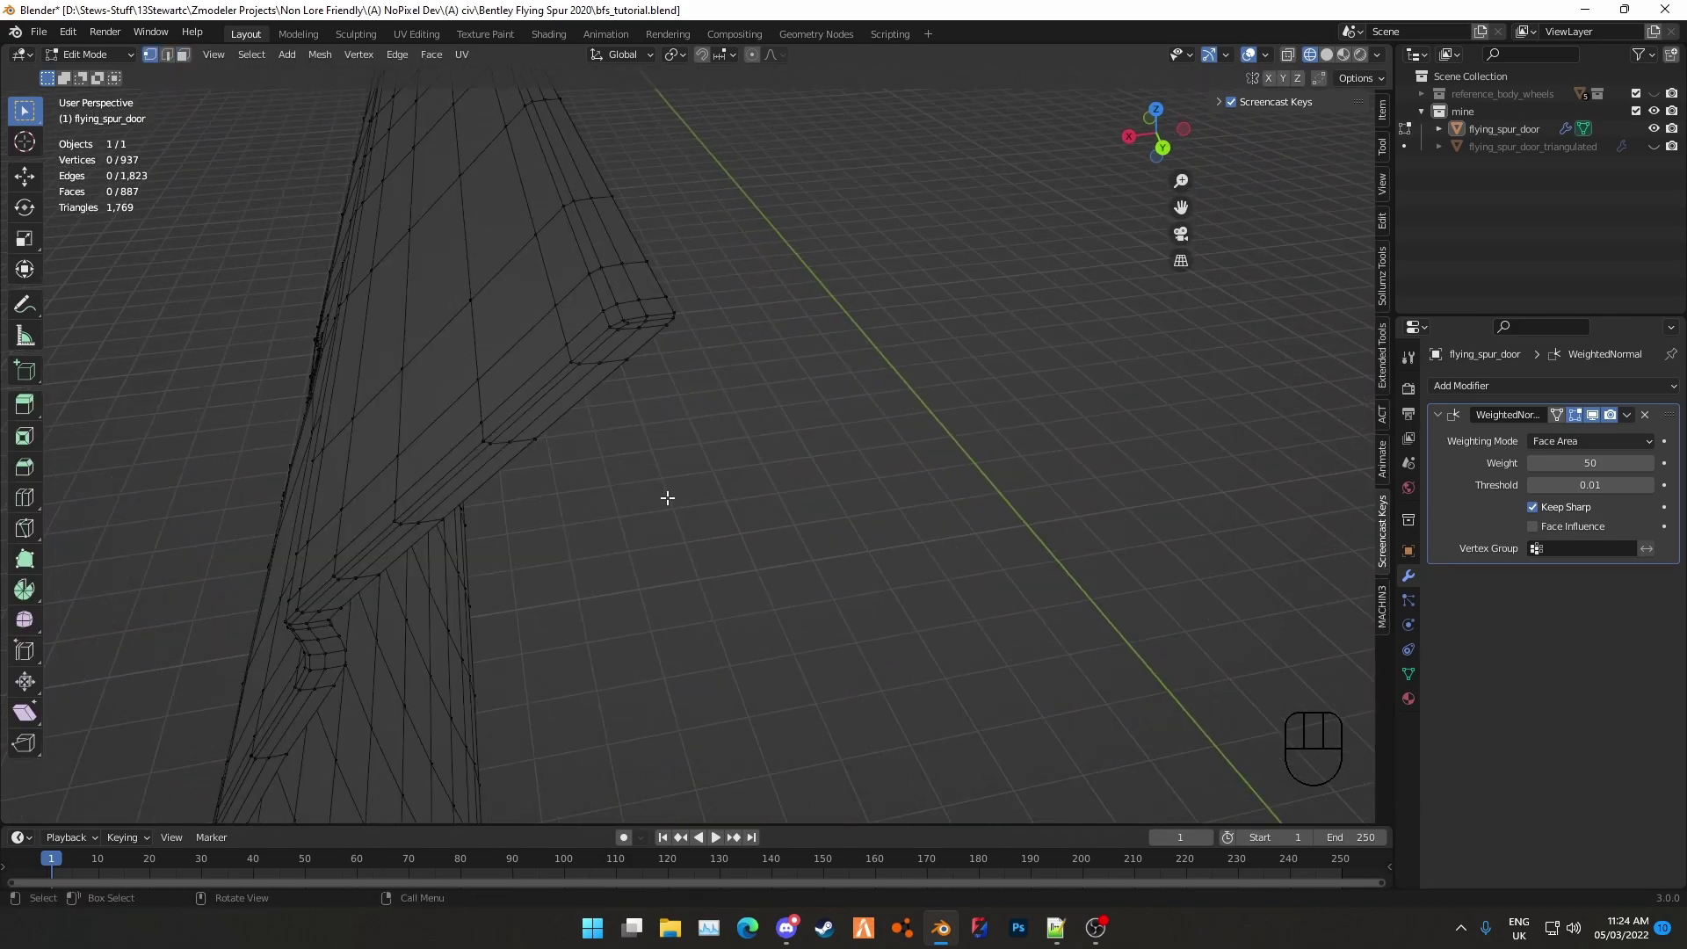
left_click(646, 349, "alt")
middle_click_drag(651, 351, 659, 497, "shift")
scroll(707, 406, "up", 2)
key("x")
left_click(729, 420)
key("alt+a")
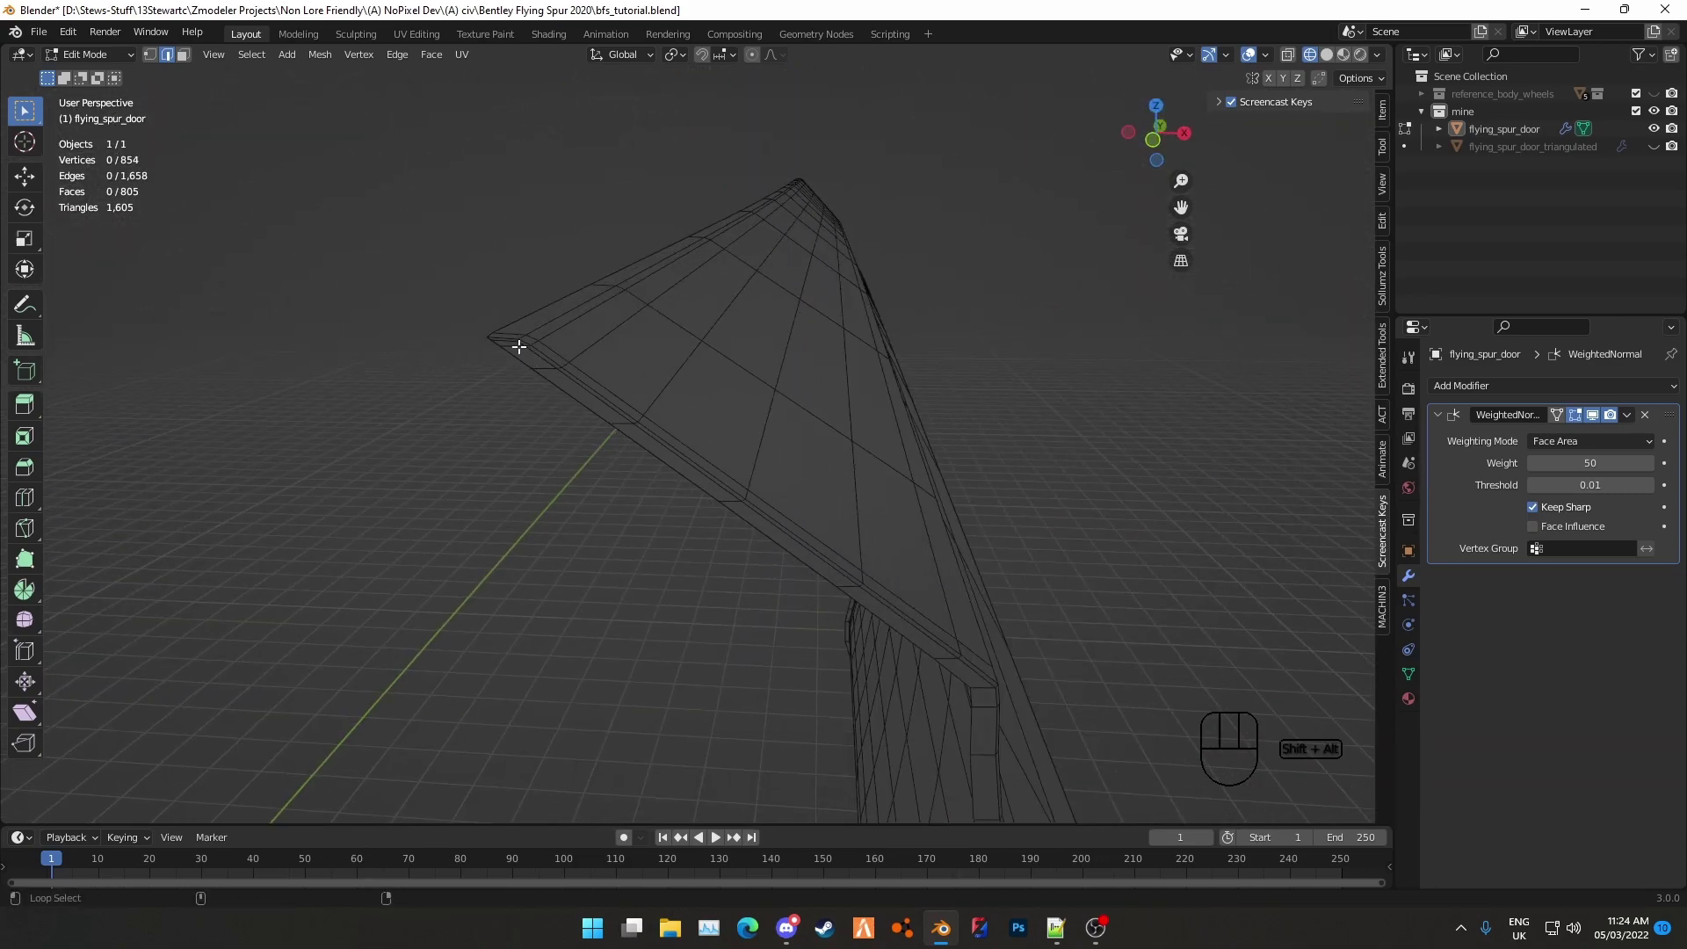
Check the top-left edge loop, then switch the viewport to Solid shading
left_click(516, 349, "alt+shift")
left_click(488, 393)
middle_click_drag(511, 384, 538, 392)
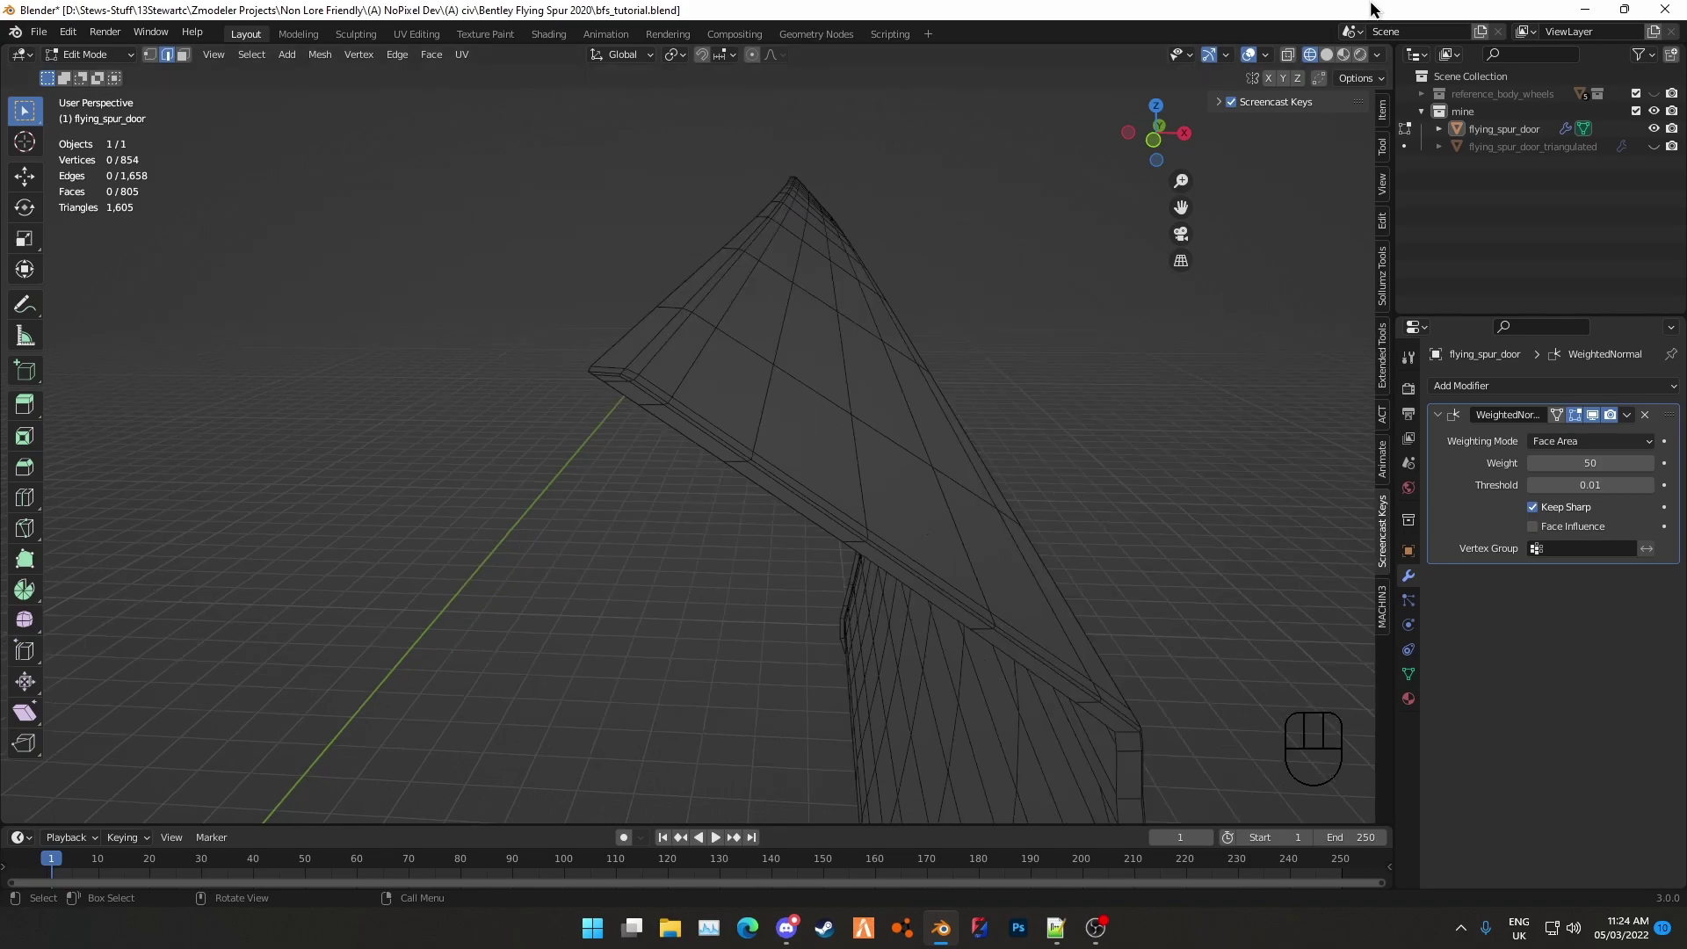
left_click(1327, 54)
In Object Mode, set the viewport lighting to MatCap with a sphere material
key("3")
key("Tab")
middle_click_drag(939, 353, 905, 356)
left_click(1376, 55)
left_click(1361, 140)
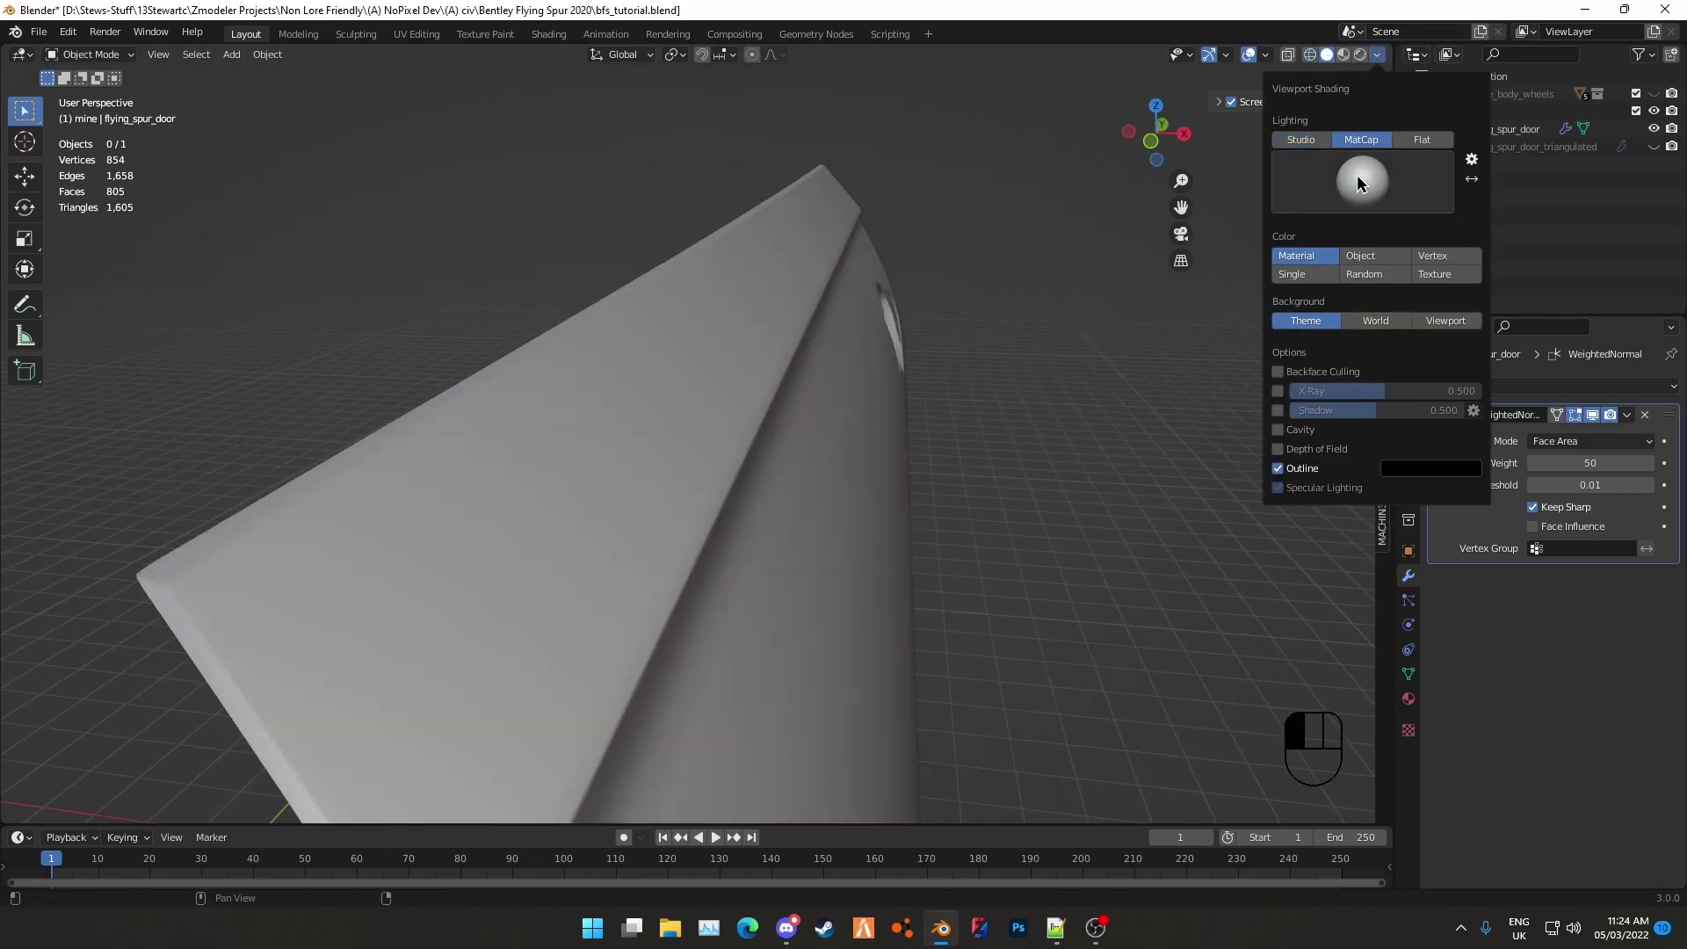
left_click(1362, 180)
left_click(1304, 247)
middle_click_drag(694, 413, 668, 449)
Re-enter Edit Mode on the door in edge select and pick a loop near its top
left_click(658, 404)
key("Tab")
scroll(565, 404, "up", 3)
scroll(565, 403, "down", 5)
scroll(588, 413, "up", 6)
scroll(588, 413, "down", 3)
scroll(589, 414, "down", 5)
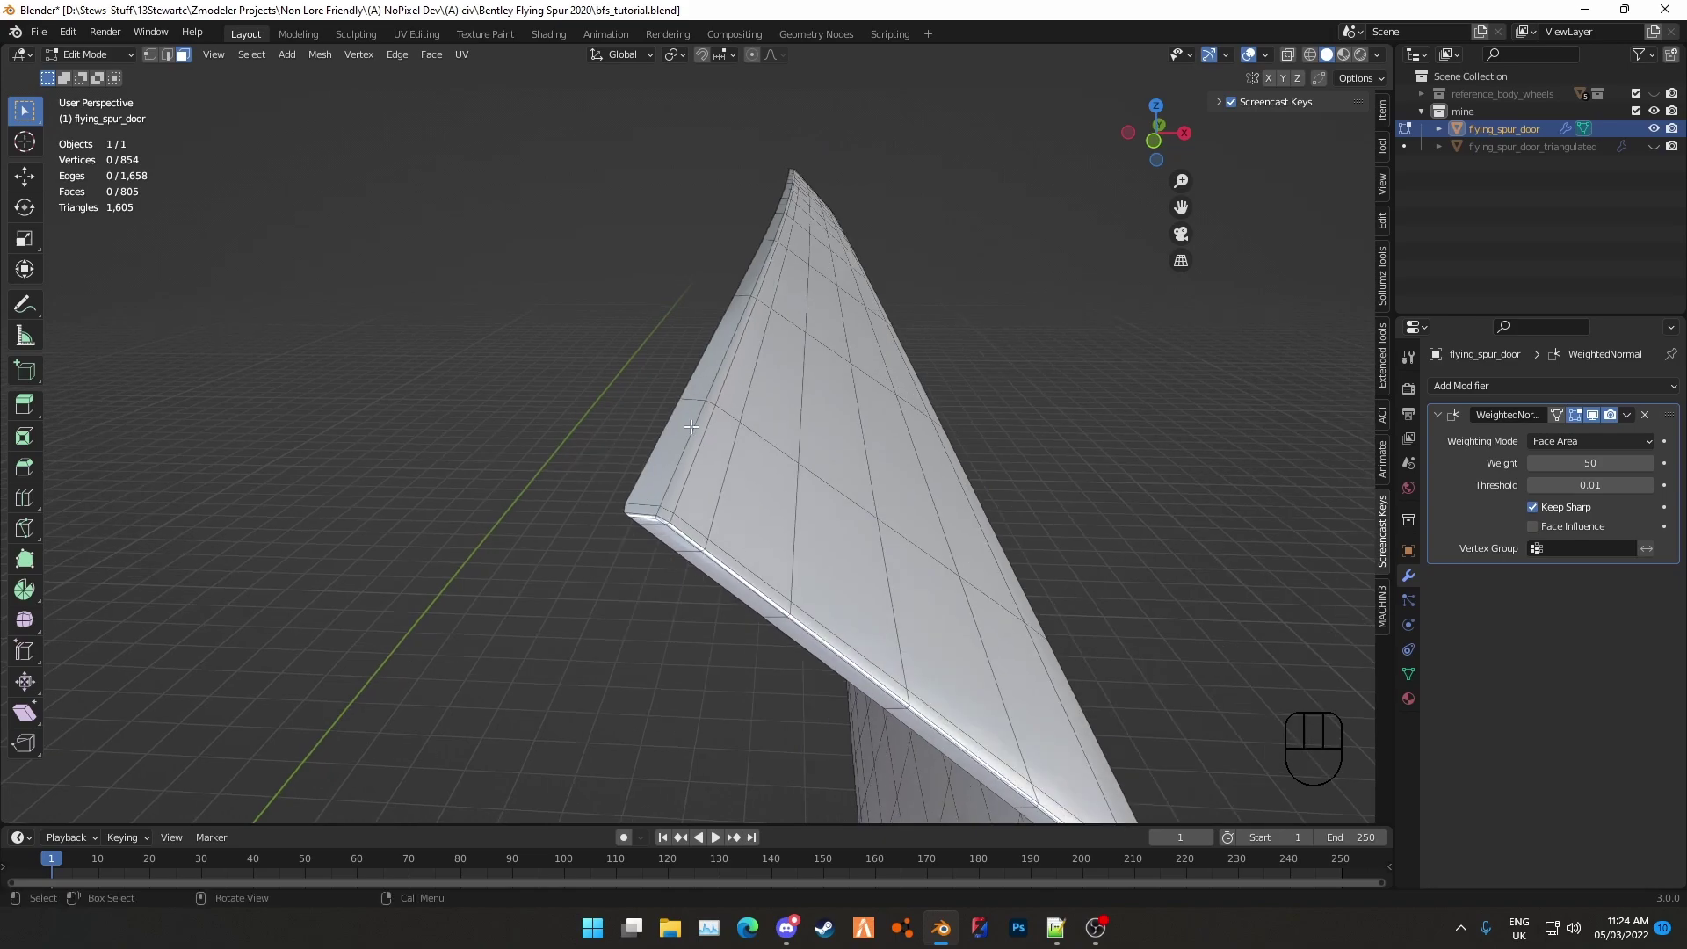
key("2")
left_click(686, 488, "alt+shift")
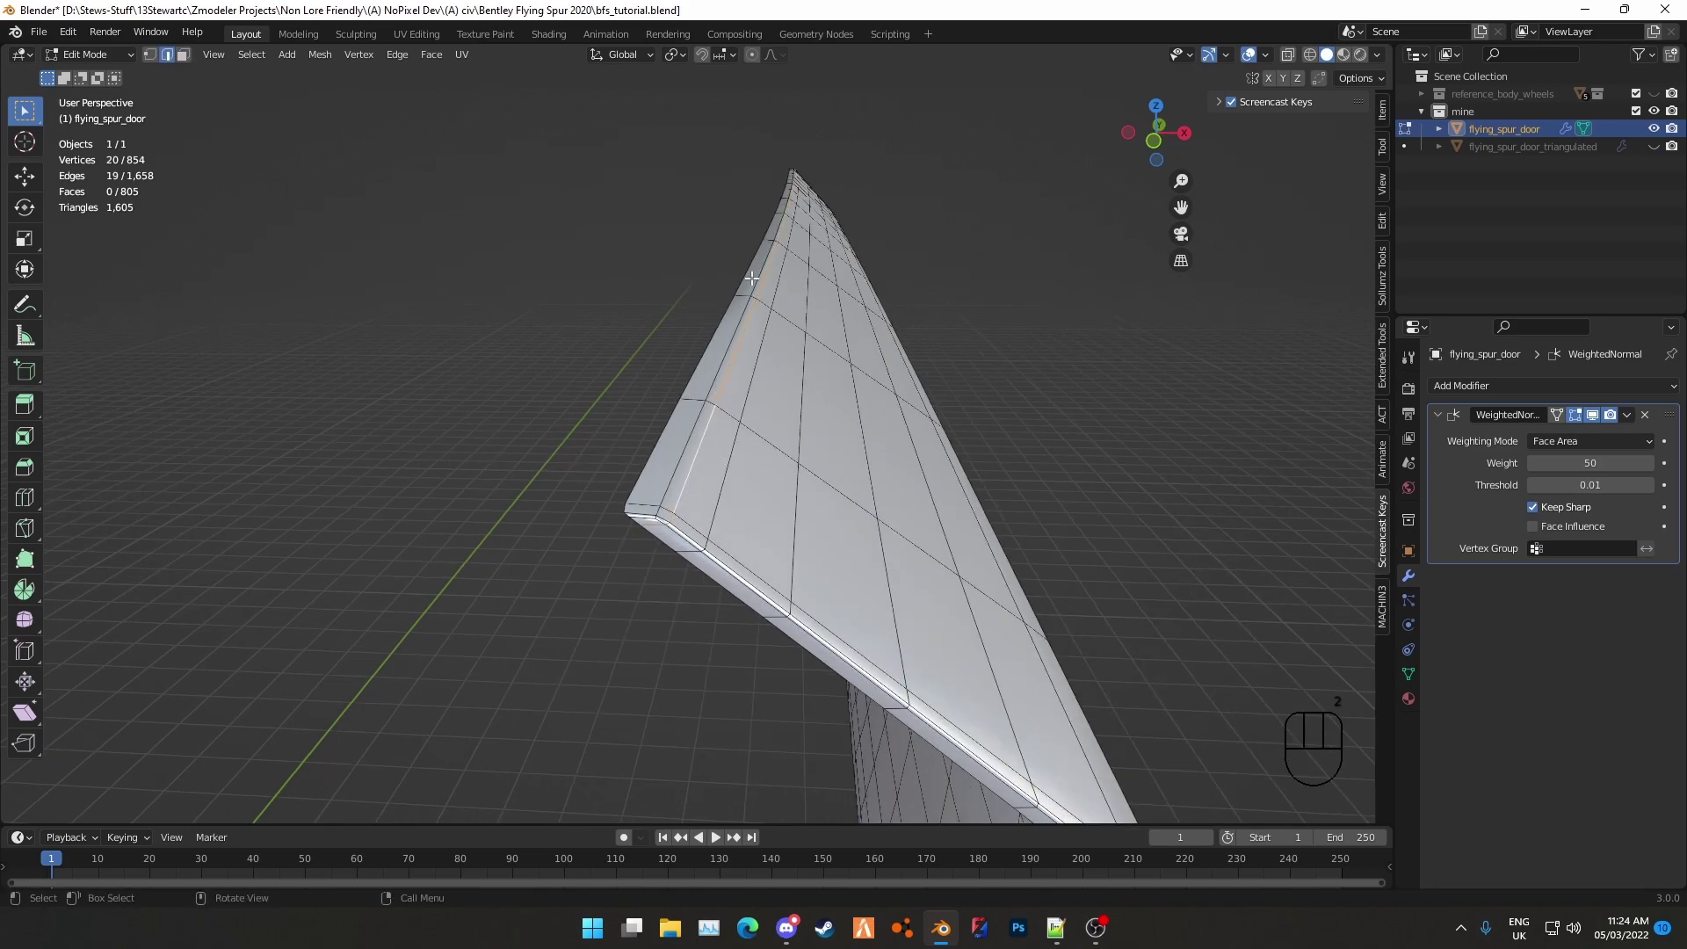
scroll(791, 417, "up", 3)
scroll(796, 426, "down", 3)
In front orthographic view, delete the selected edge loop near the door's top
left_click(1155, 141)
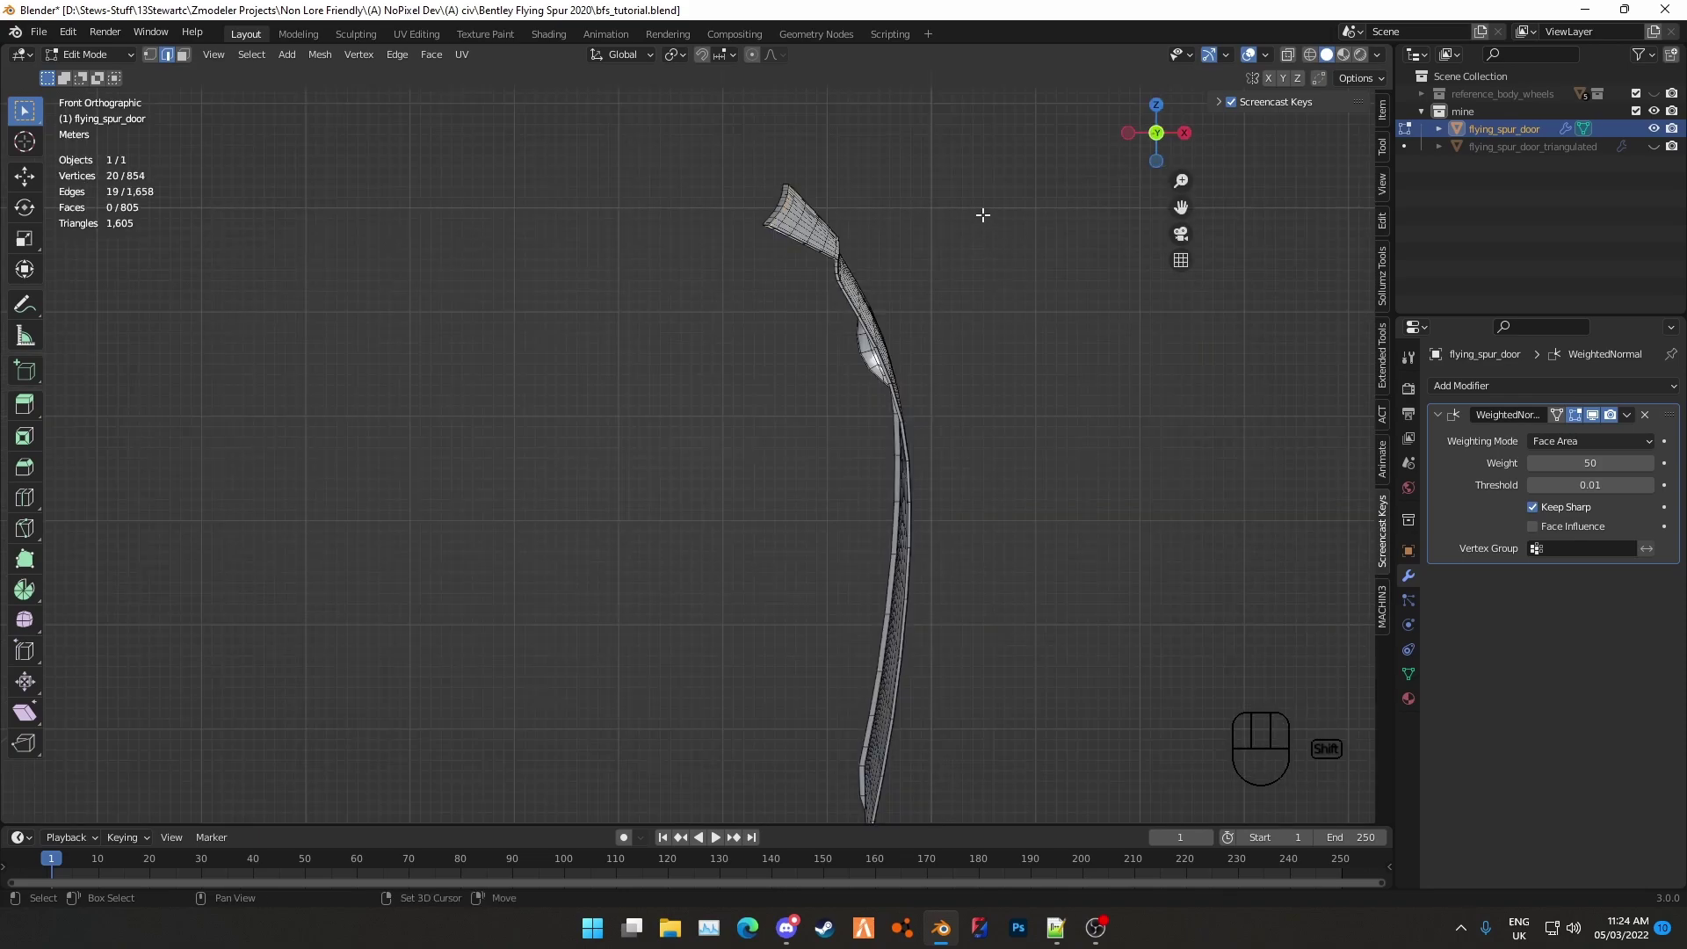
middle_click_drag(982, 214, 938, 355, "shift")
scroll(937, 328, "up", 7)
scroll(937, 328, "up", 5)
key("Tab")
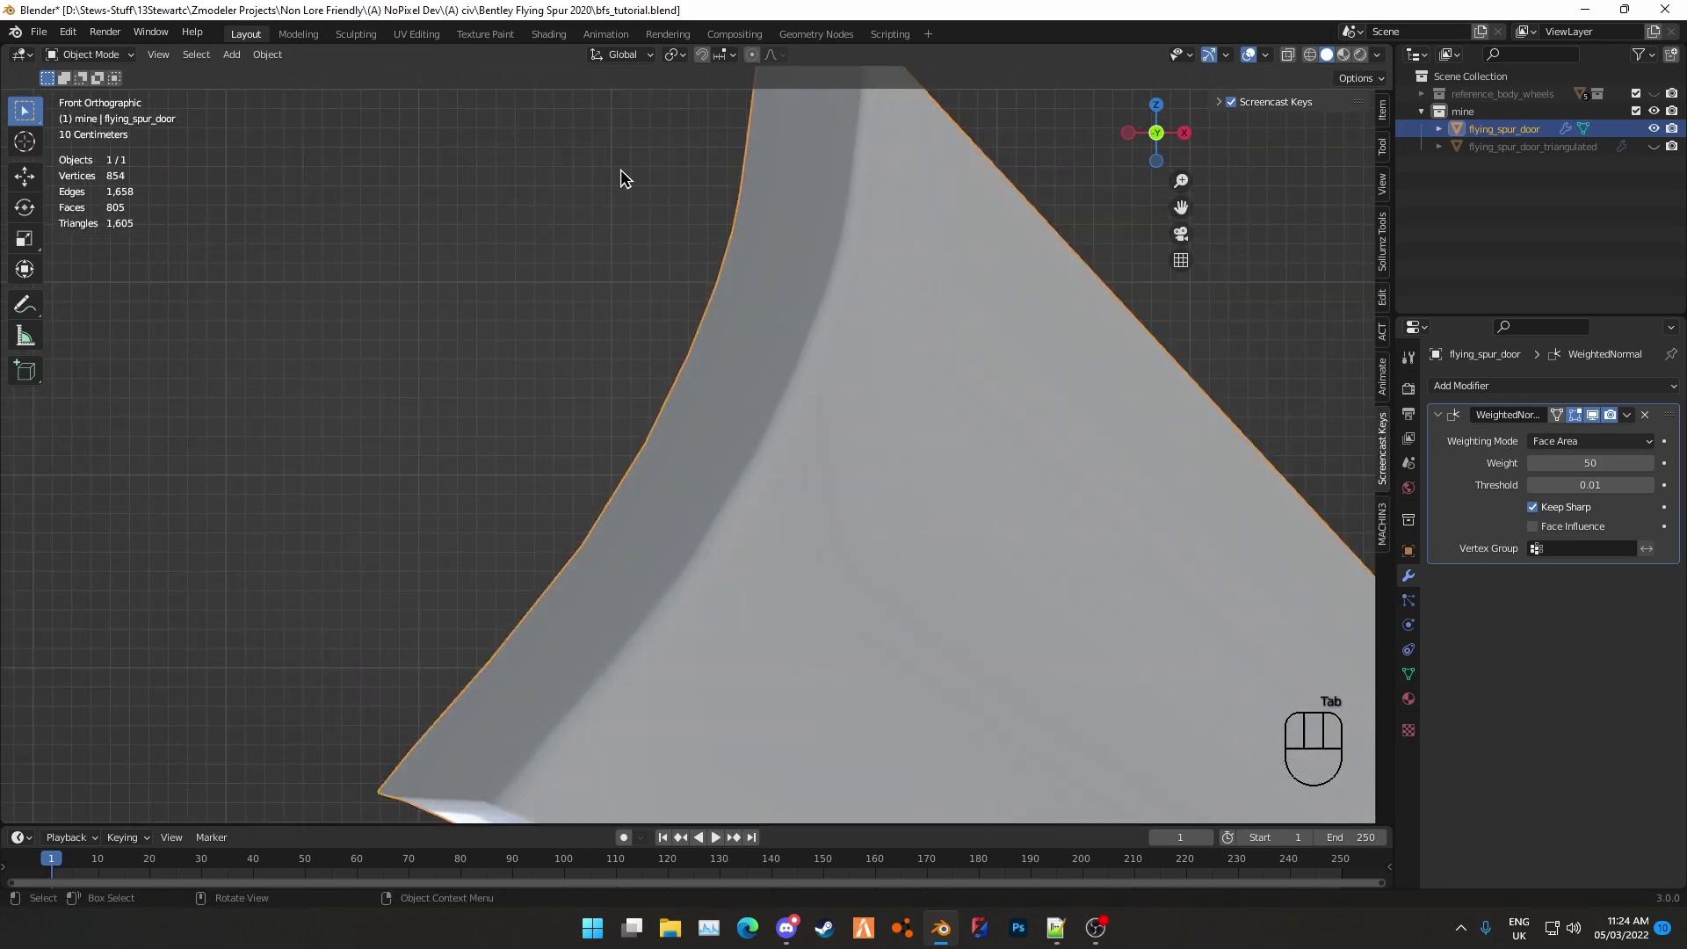
scroll(770, 338, "down", 1)
key("Tab")
key("x")
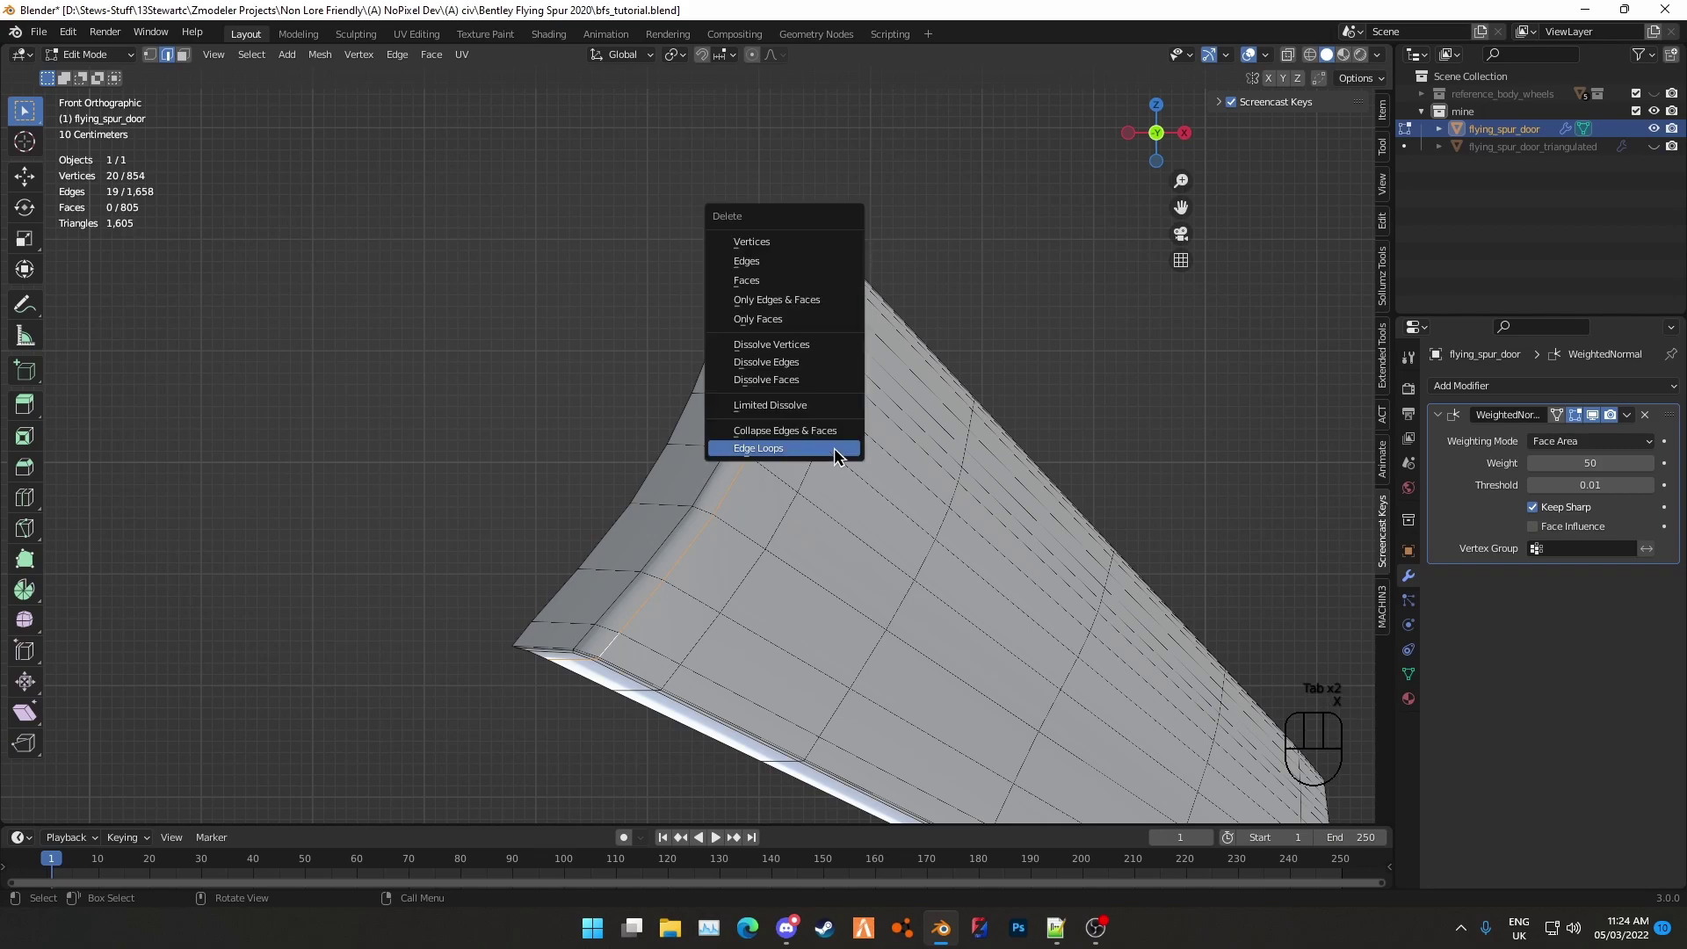
left_click(831, 447)
Undo the deletion to restore 854 vertices, then edit the door in vertex select
key("Tab")
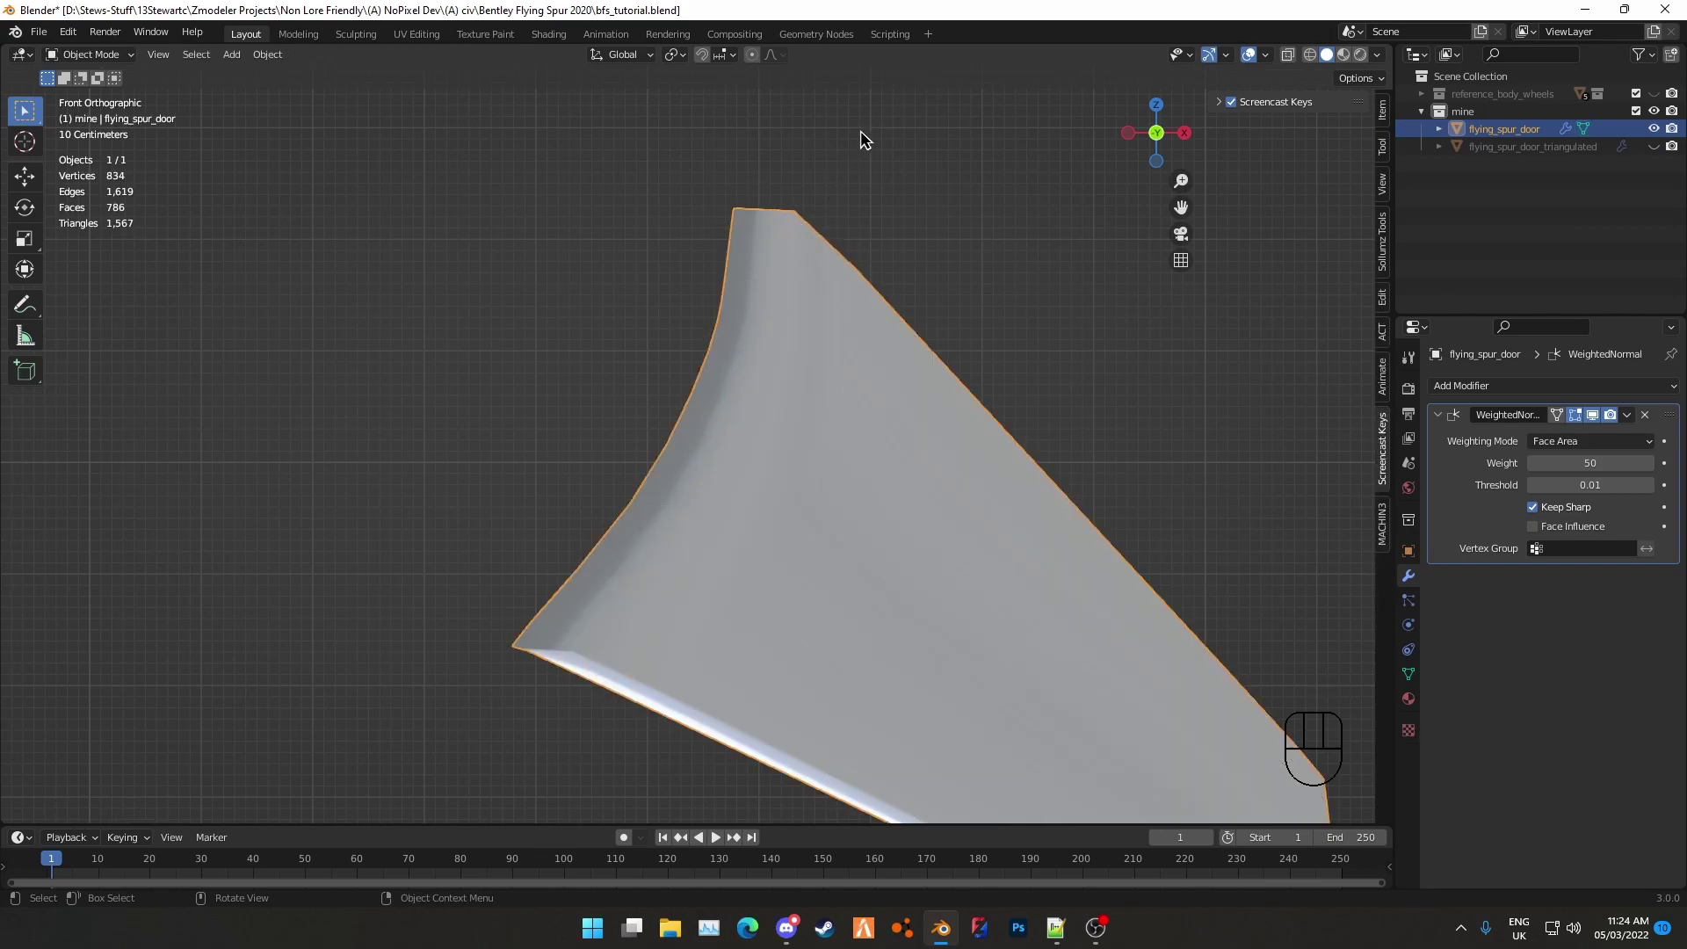
key("ctrl+z")
key("ctrl+z")
key("ctrl+z")
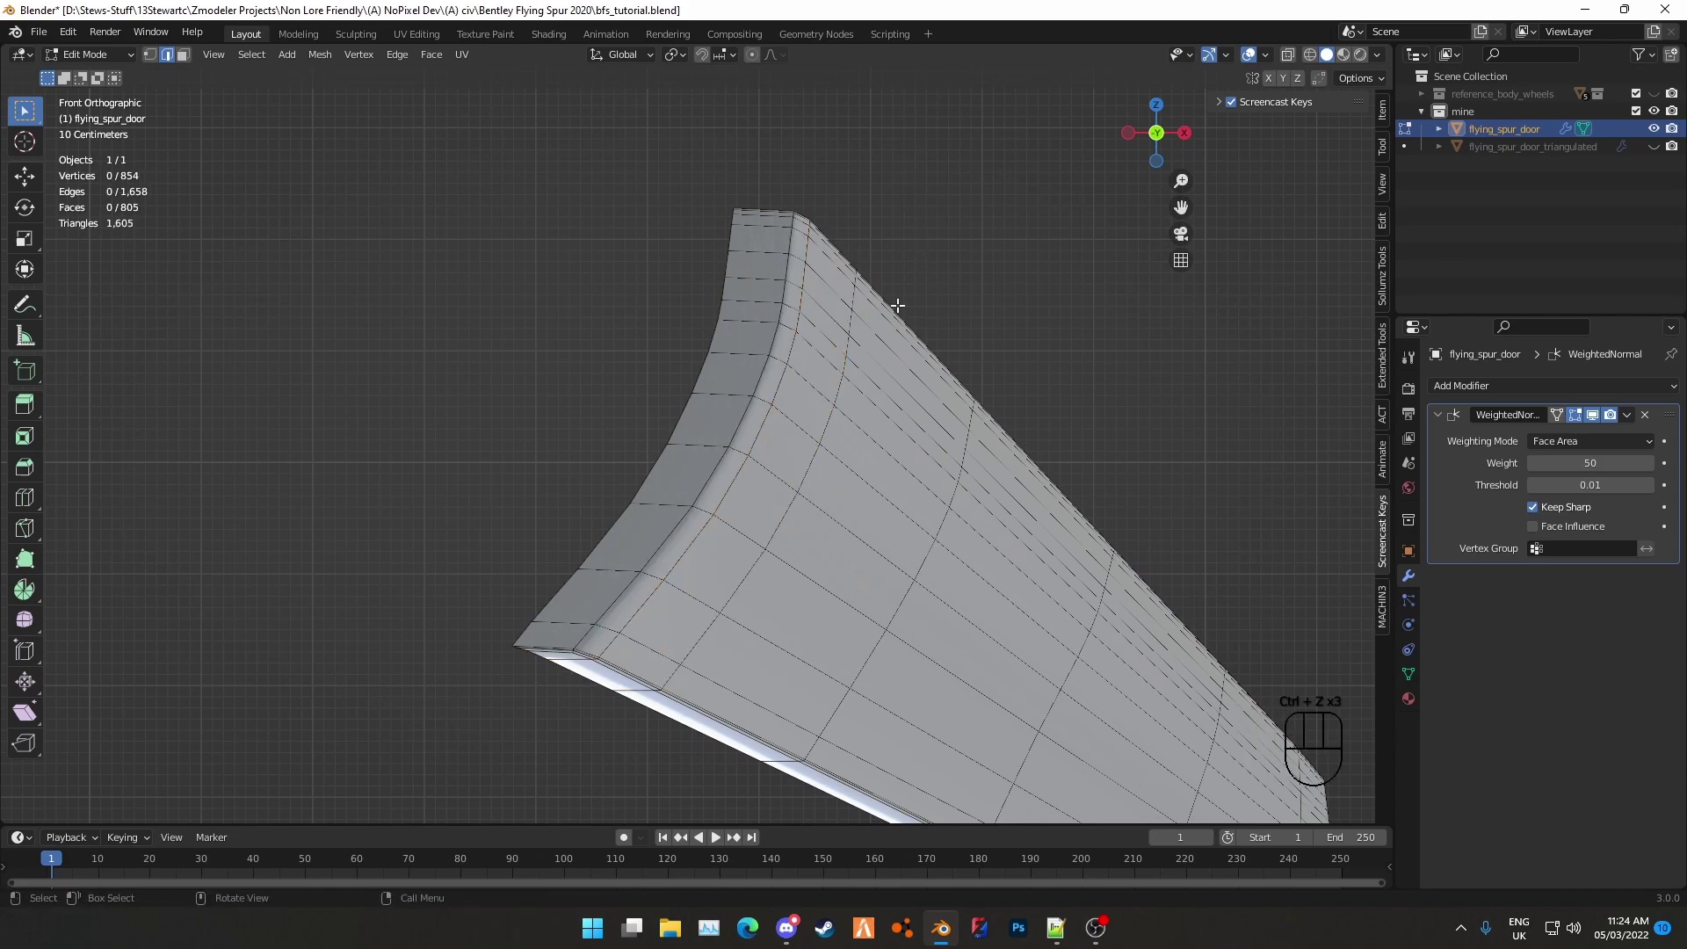
key("Tab")
key("Tab")
key("1")
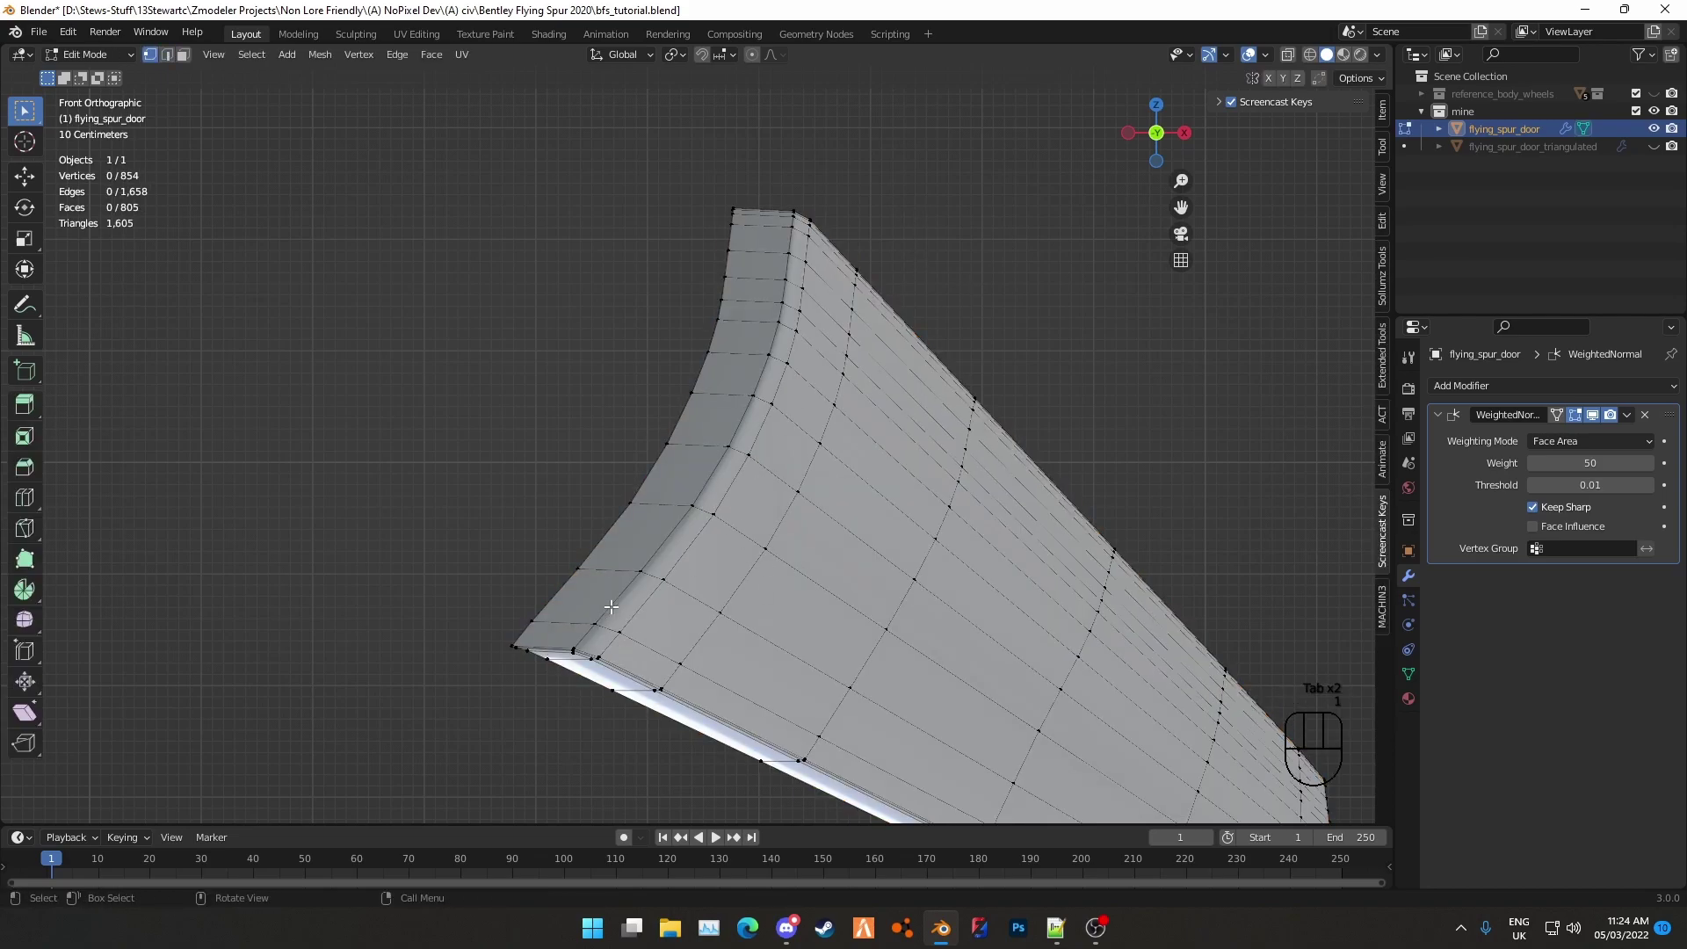
middle_click_drag(569, 599, 682, 494)
In edge select, pick the loop near the panel tip and frame it in front orthographic view
key("2")
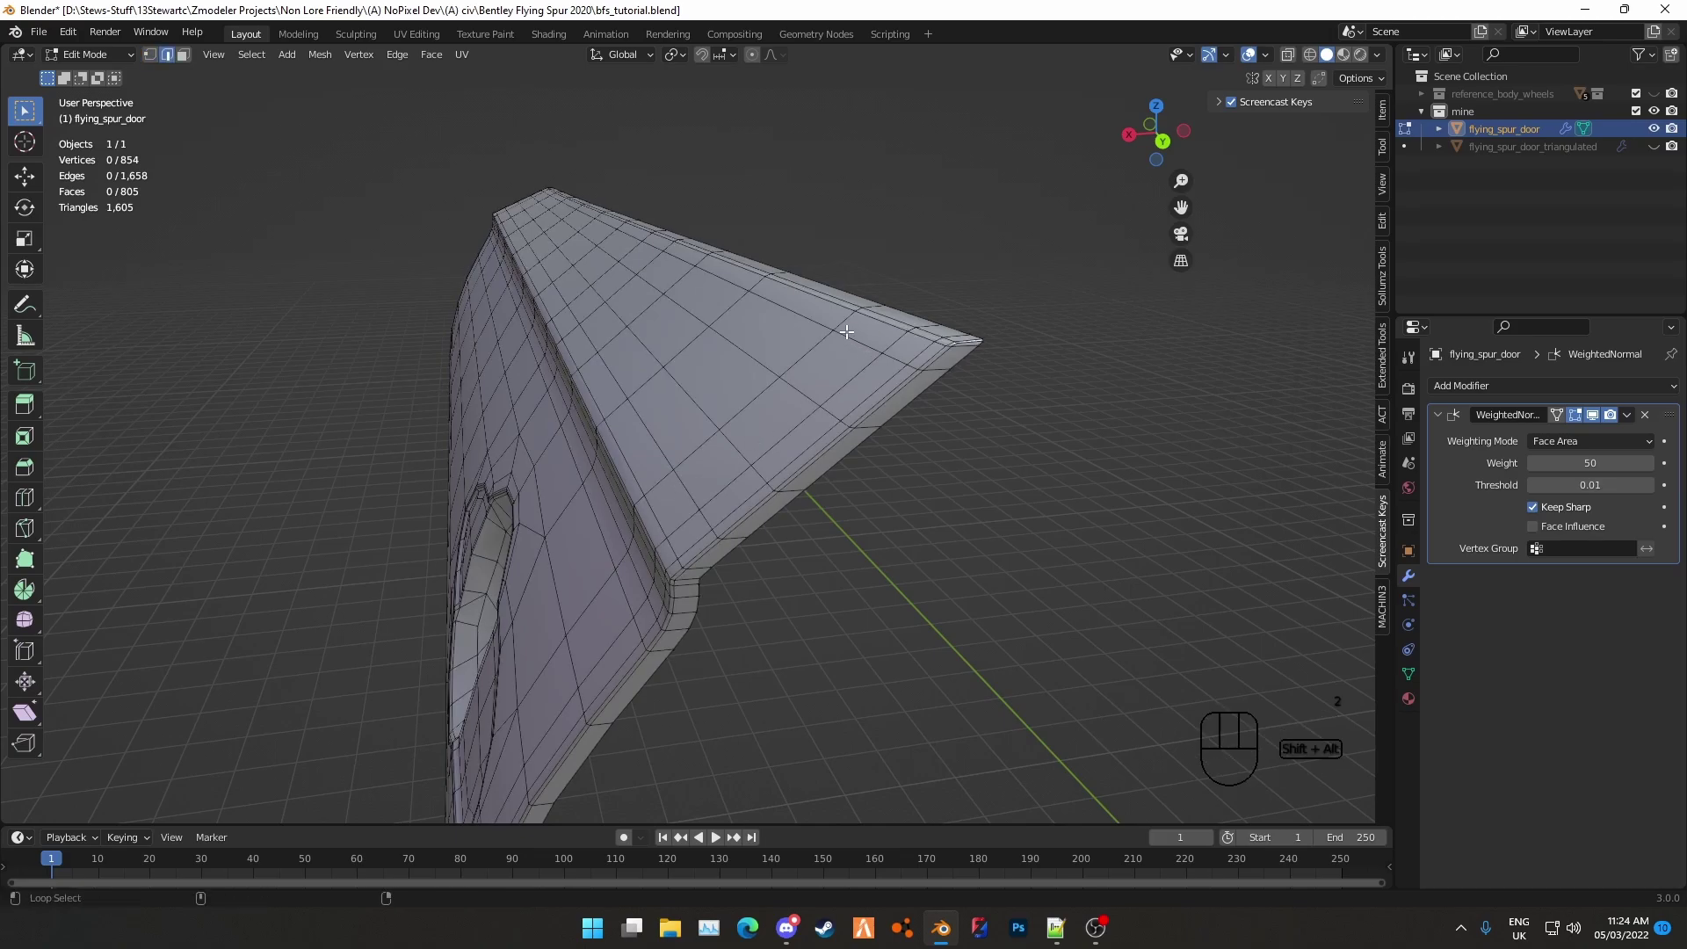
left_click(845, 332, "alt")
middle_click_drag(846, 332, 907, 414)
key("Tab")
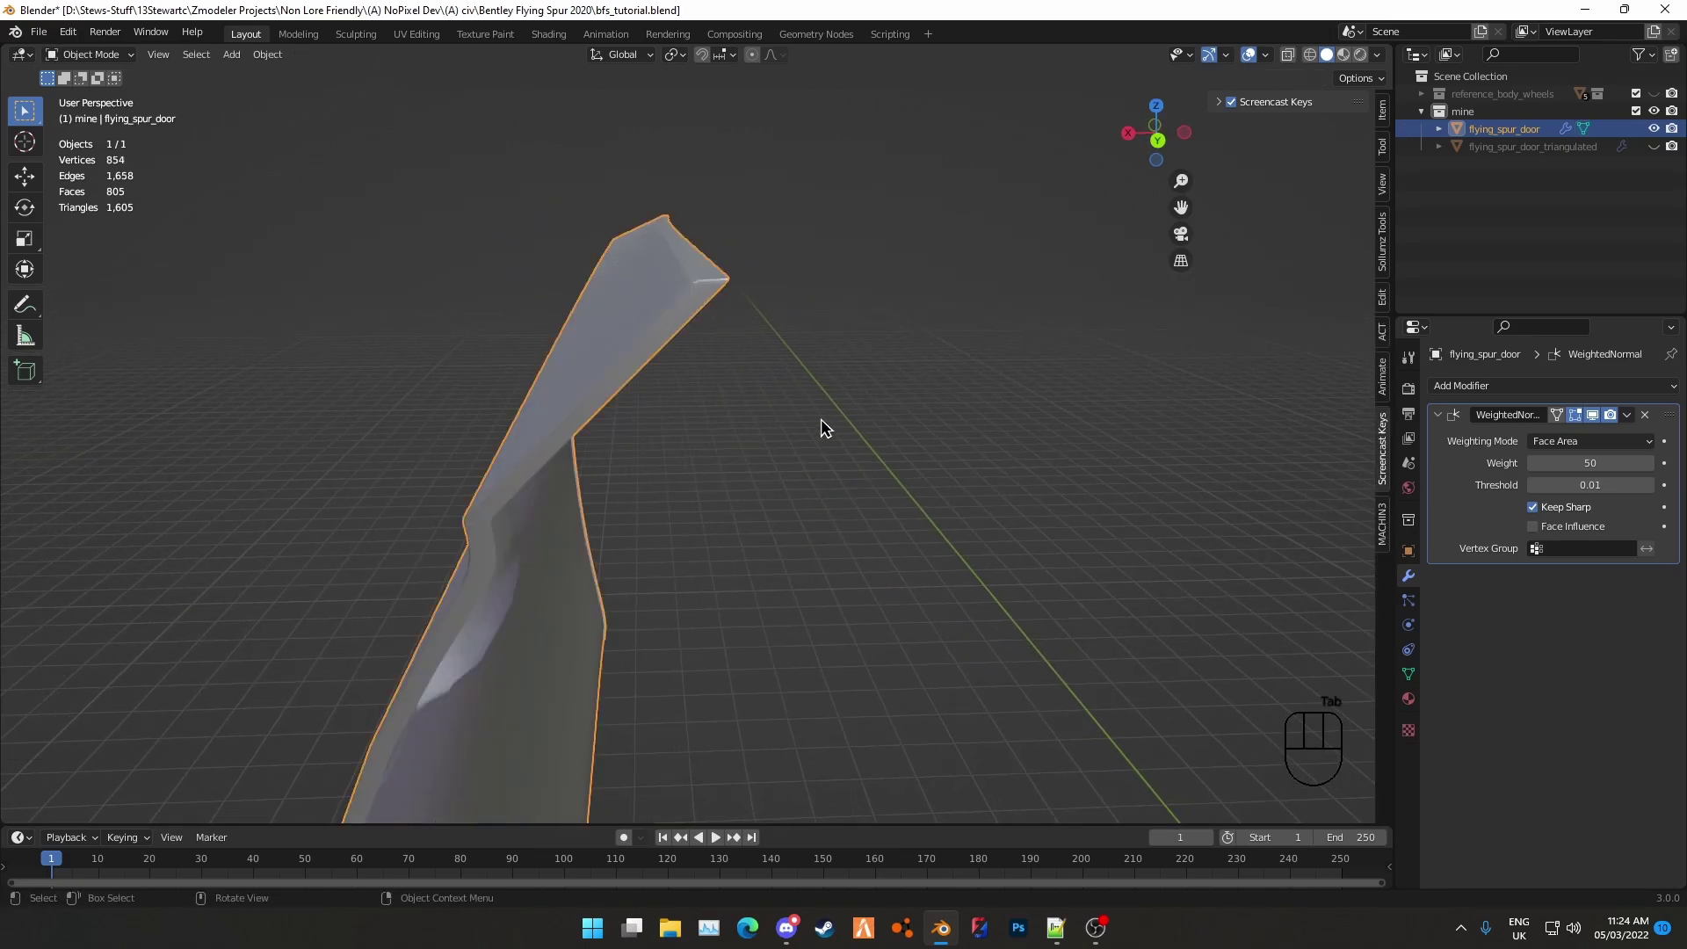
key("Tab")
middle_click_drag(624, 432, 909, 386)
middle_click_drag(909, 387, 563, 356, "shift")
middle_click_drag(562, 356, 651, 361)
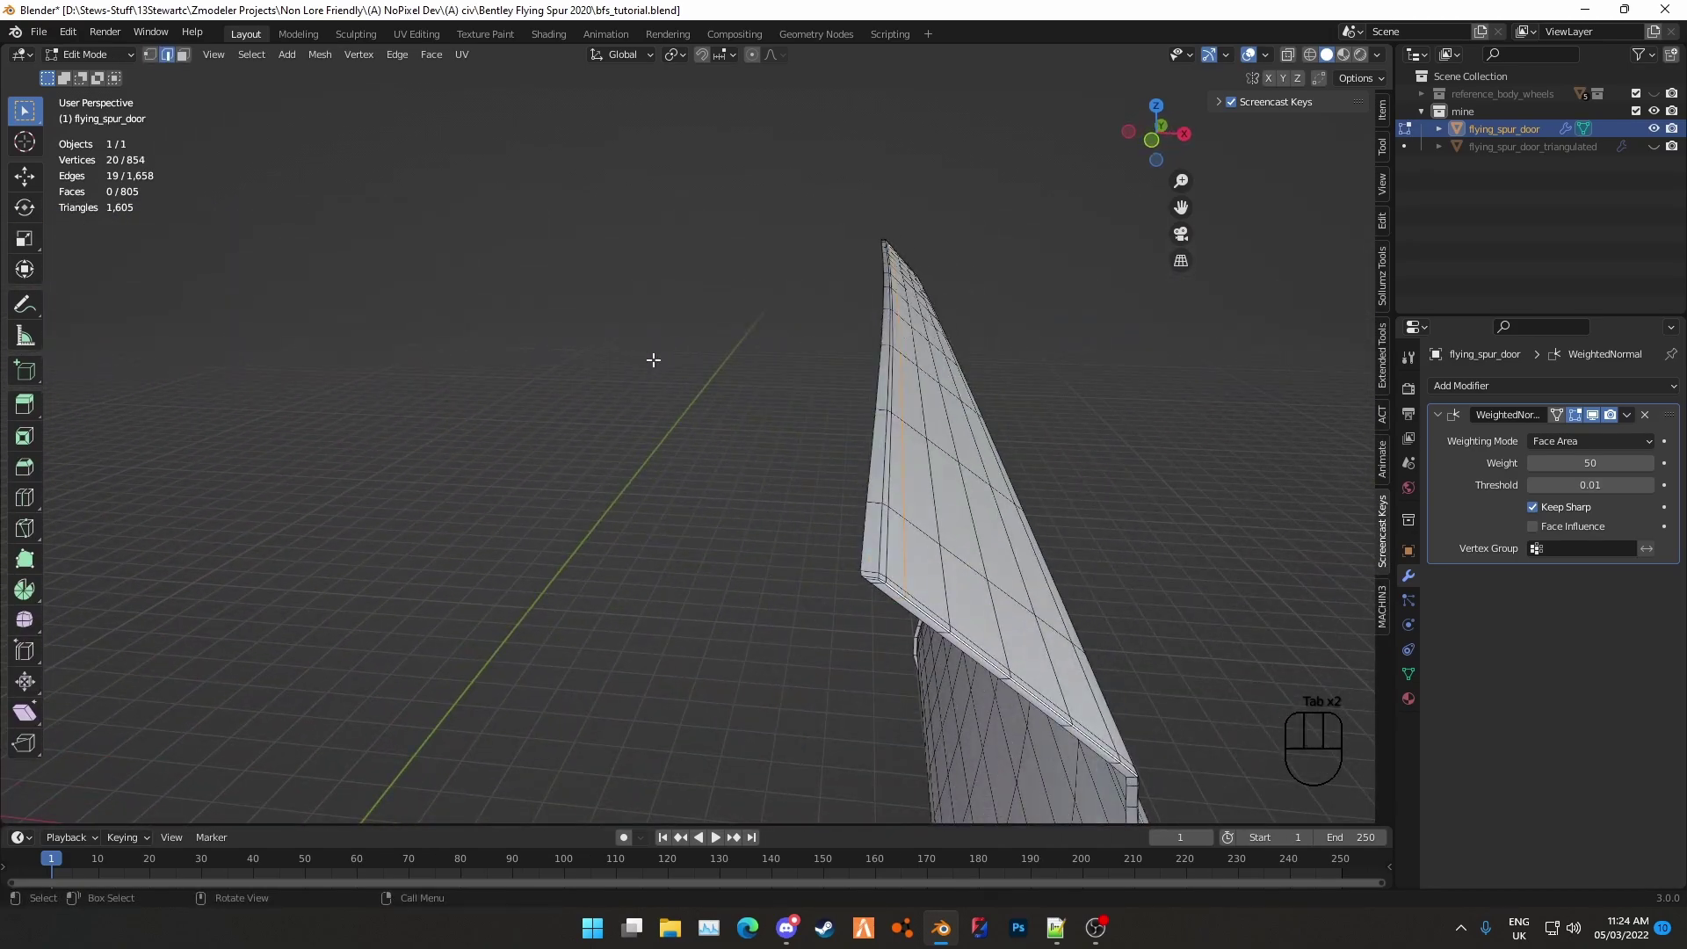
left_click(1153, 140)
scroll(816, 511, "up", 6)
middle_click_drag(983, 299, 678, 478, "shift")
scroll(817, 510, "up", 3)
key("Tab")
key("Tab")
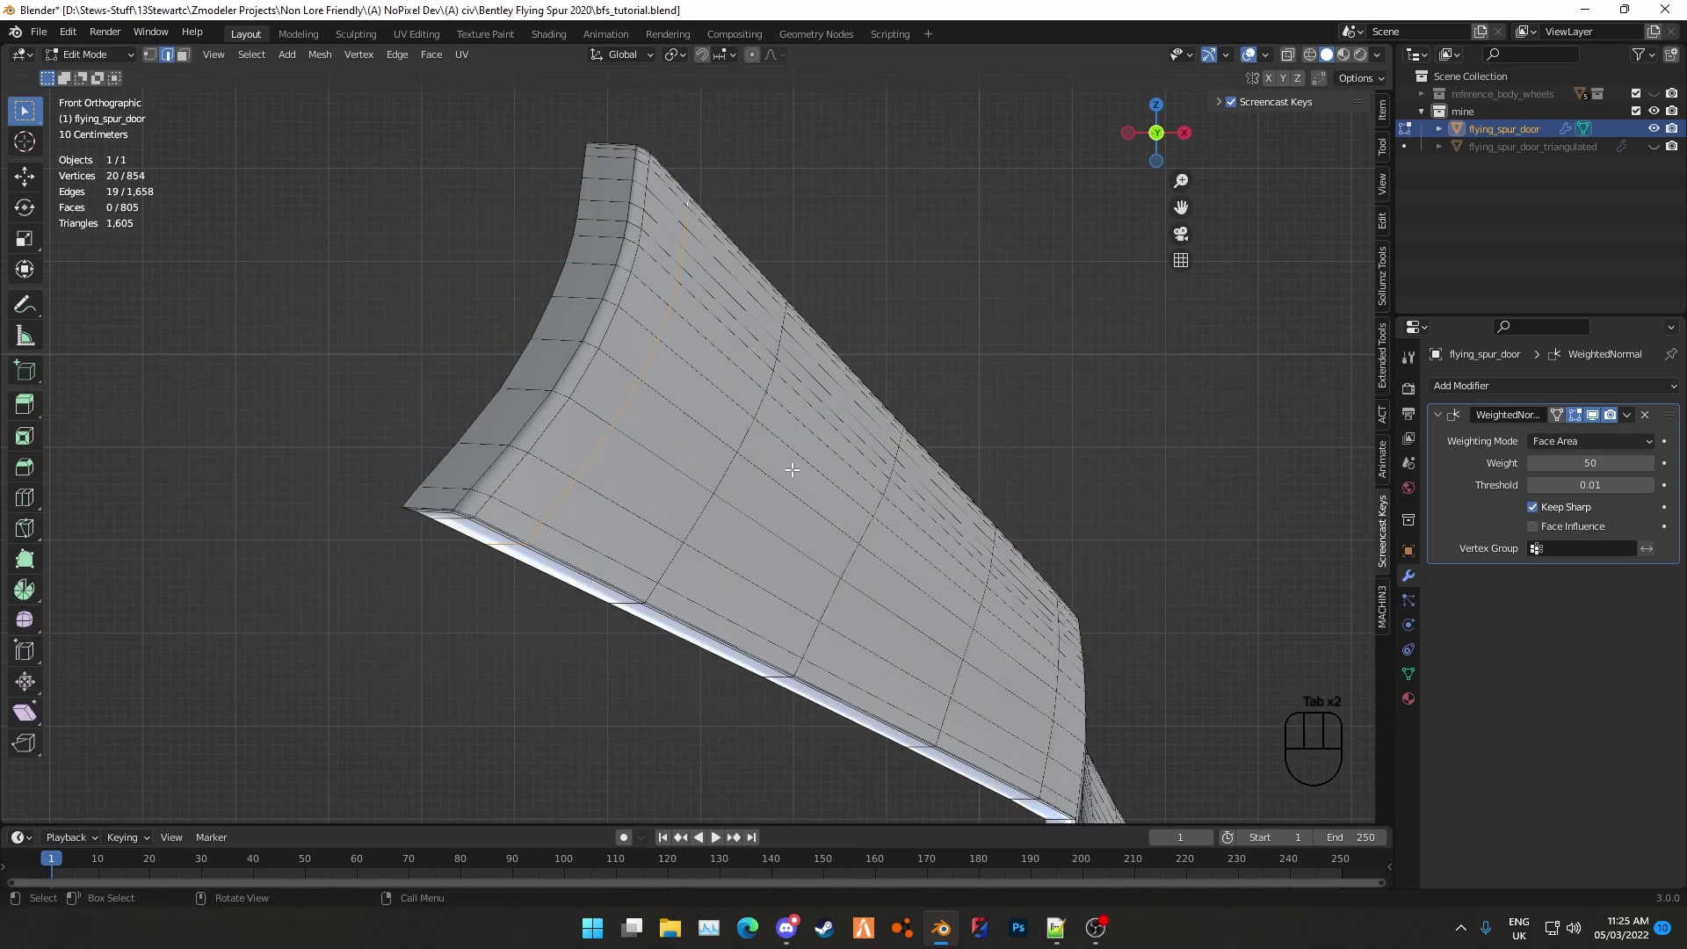
Delete the panel-tip edge loop via X > Edge Loops, redoing it after an undo
key("x")
left_click(793, 469)
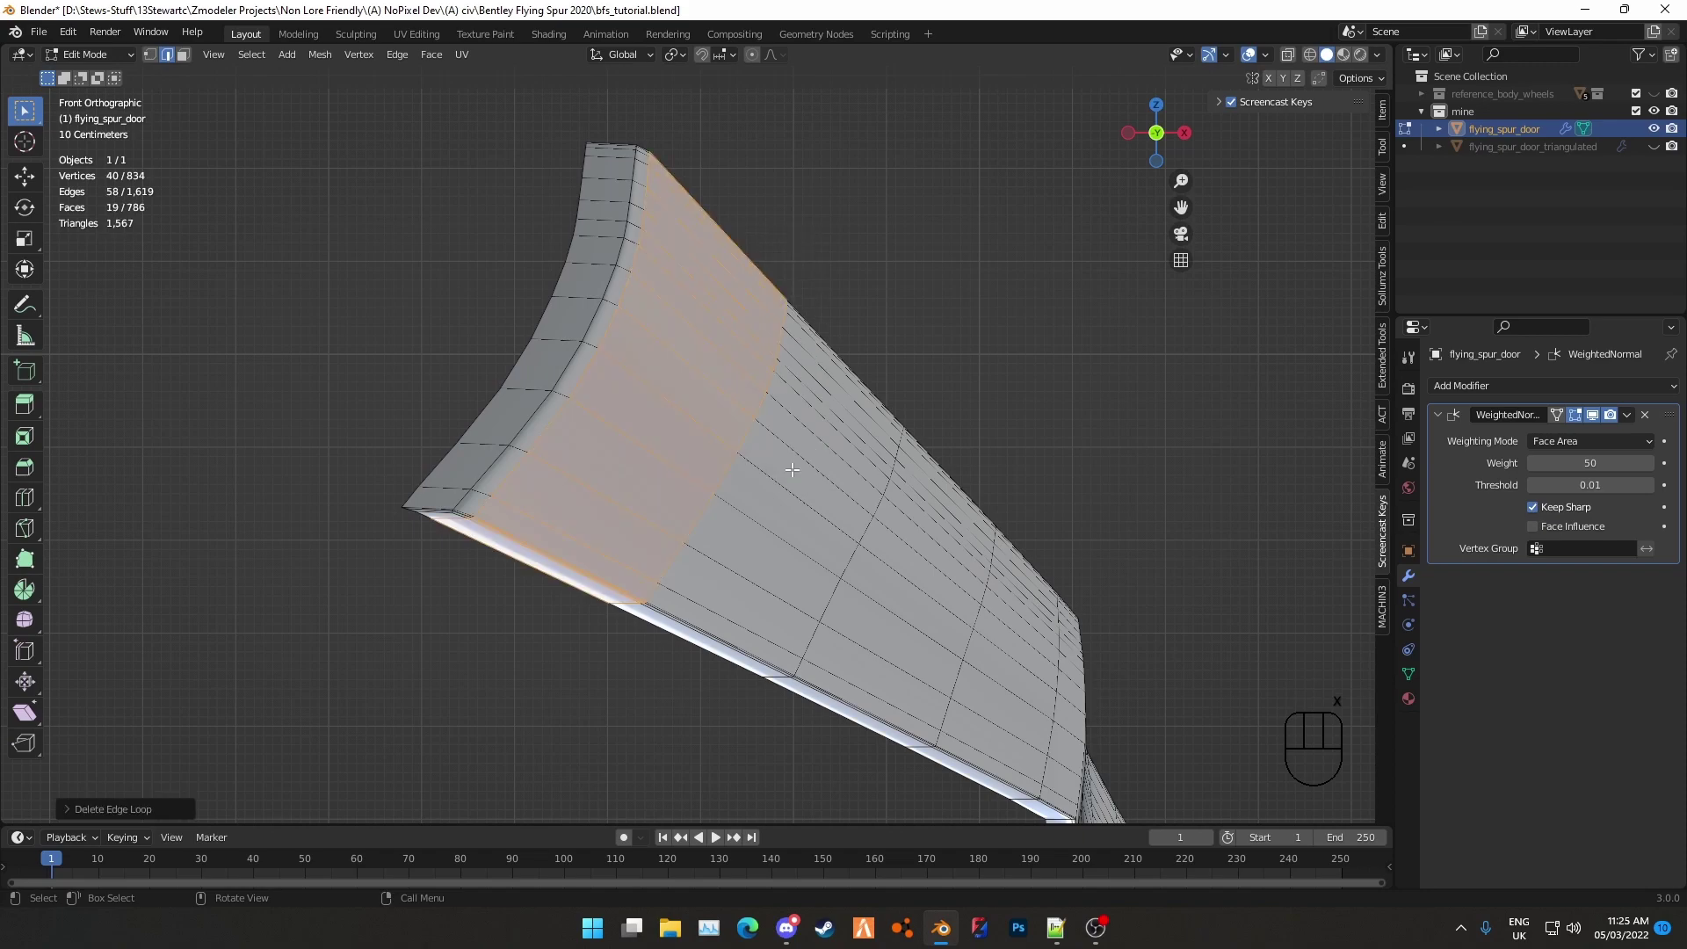
key("ctrl+z")
key("ctrl+z")
key("ctrl+z")
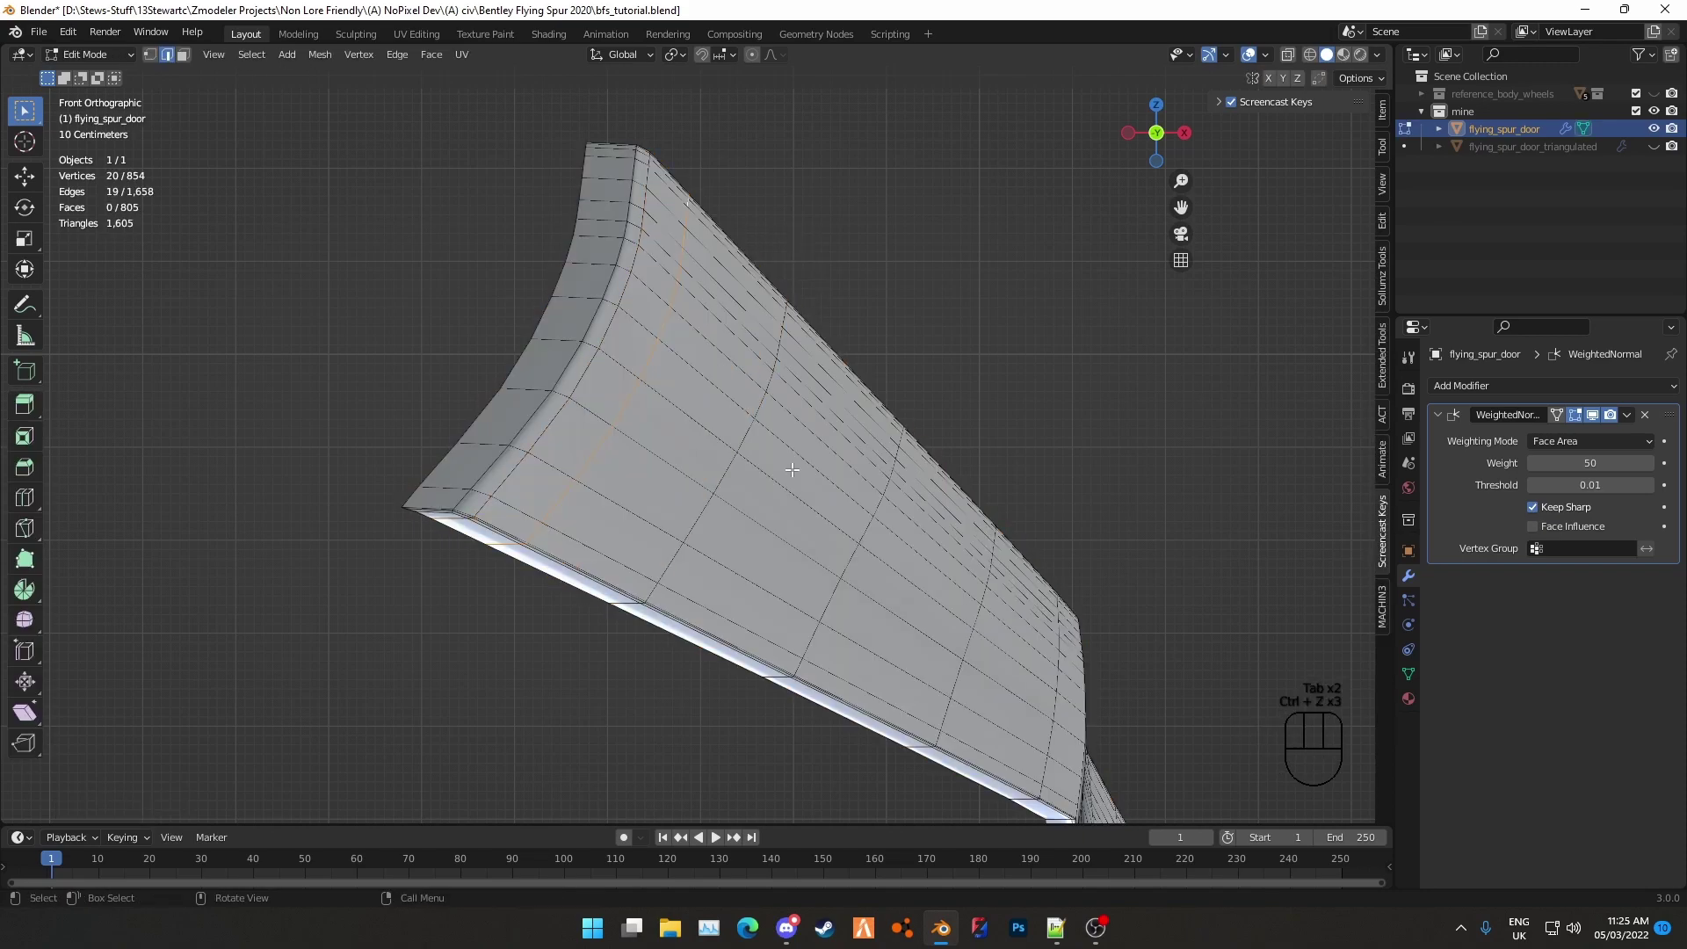
key("Tab")
key("Tab")
key("x")
left_click(793, 470)
left_click_drag(808, 160, 898, 205)
scroll(888, 373, "down", 12)
middle_click_drag(833, 392, 602, 383)
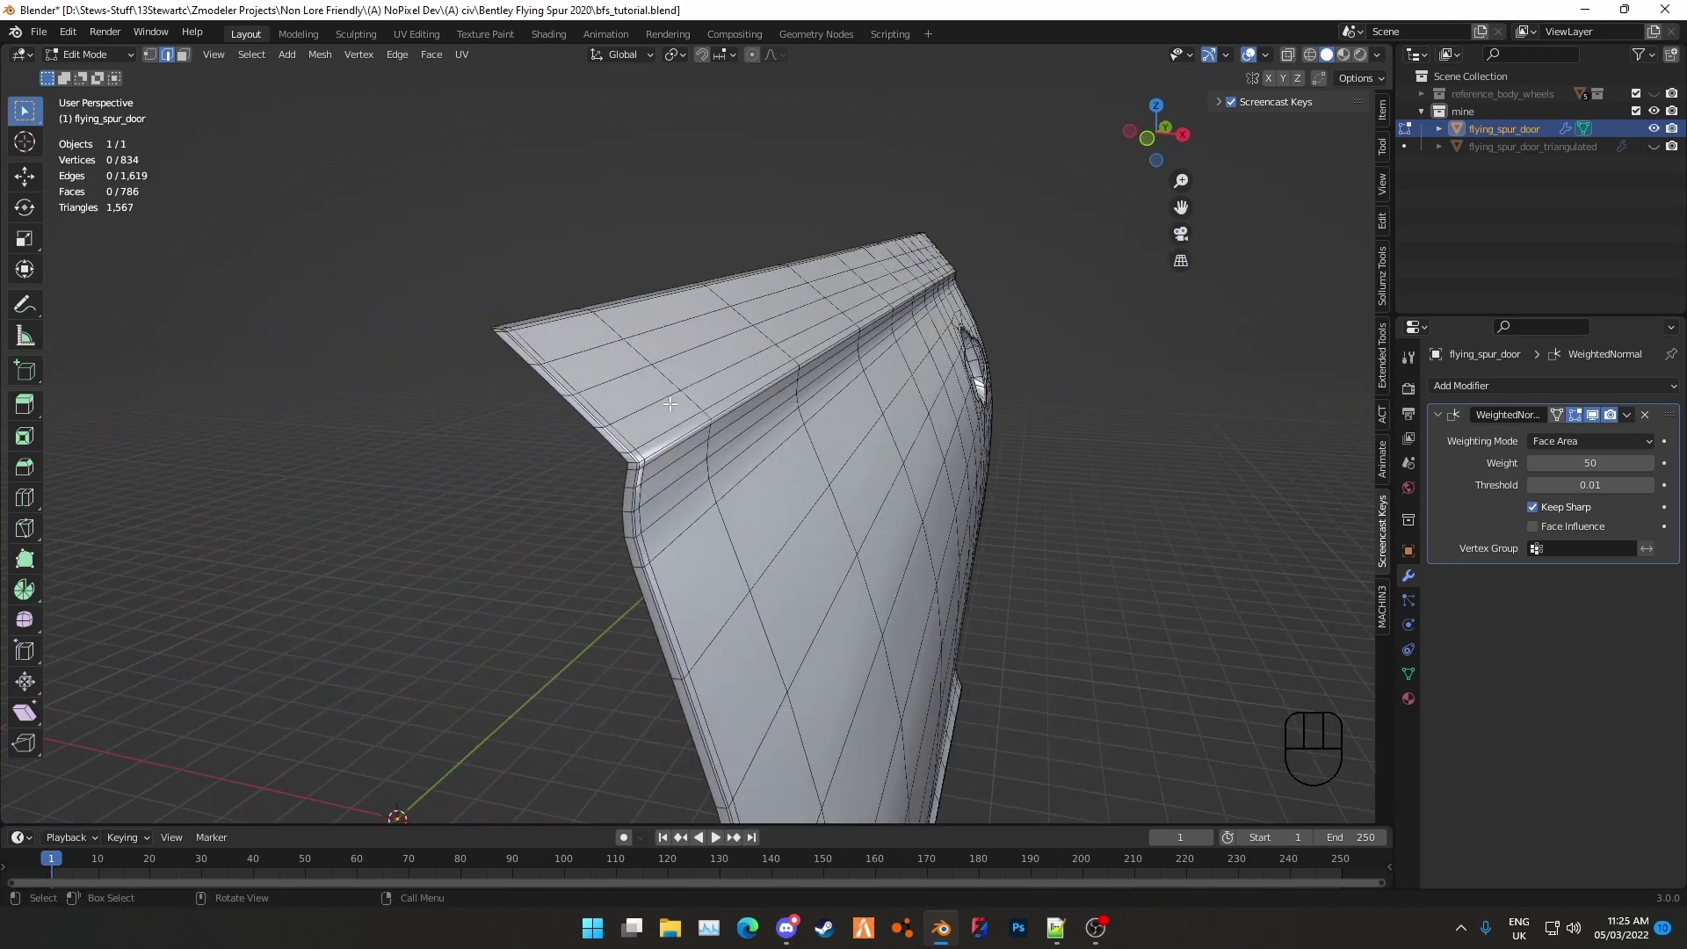
Select and delete the next redundant edge loop on the door
left_click(601, 379, "alt+shift")
key("x")
left_click(1184, 470)
left_click_drag(1172, 475, 1111, 509)
middle_click_drag(851, 482, 830, 460)
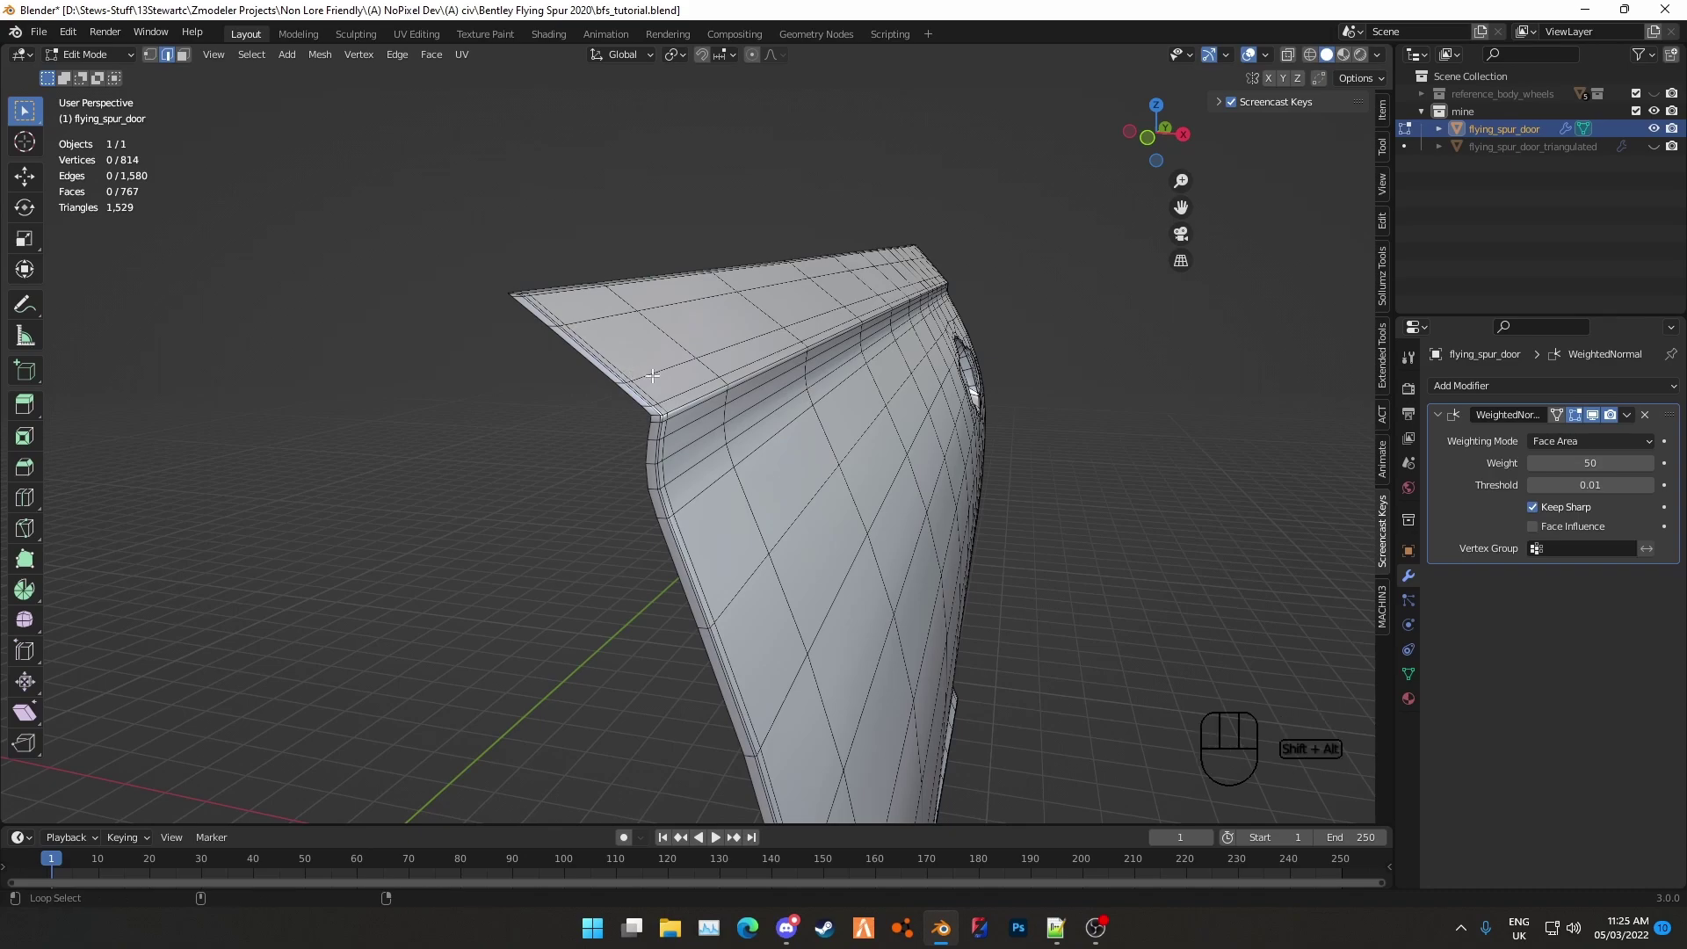
Delete the door's top edge loop, undoing once and then deleting again
left_click(618, 336, "alt+shift")
key("x")
left_click(1262, 509)
middle_click_drag(1262, 509, 820, 489)
key("ctrl+z")
key("ctrl+z")
key("ctrl+z")
key("ctrl+z")
key("ctrl+z")
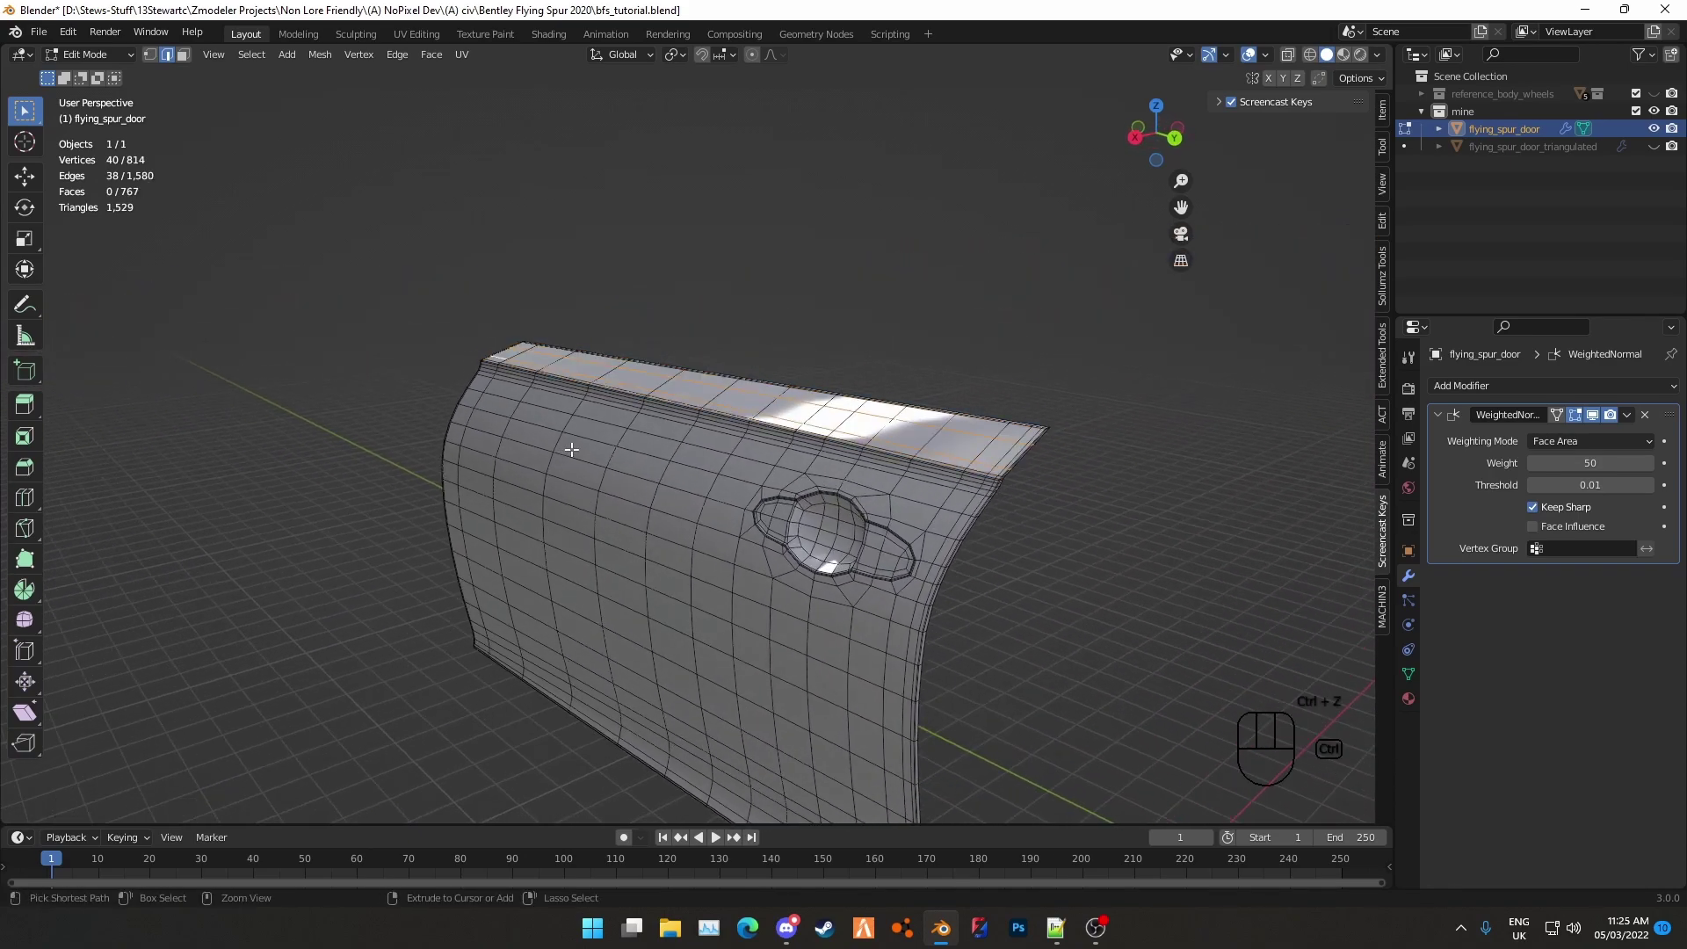
middle_click_drag(552, 451, 615, 421)
key("x")
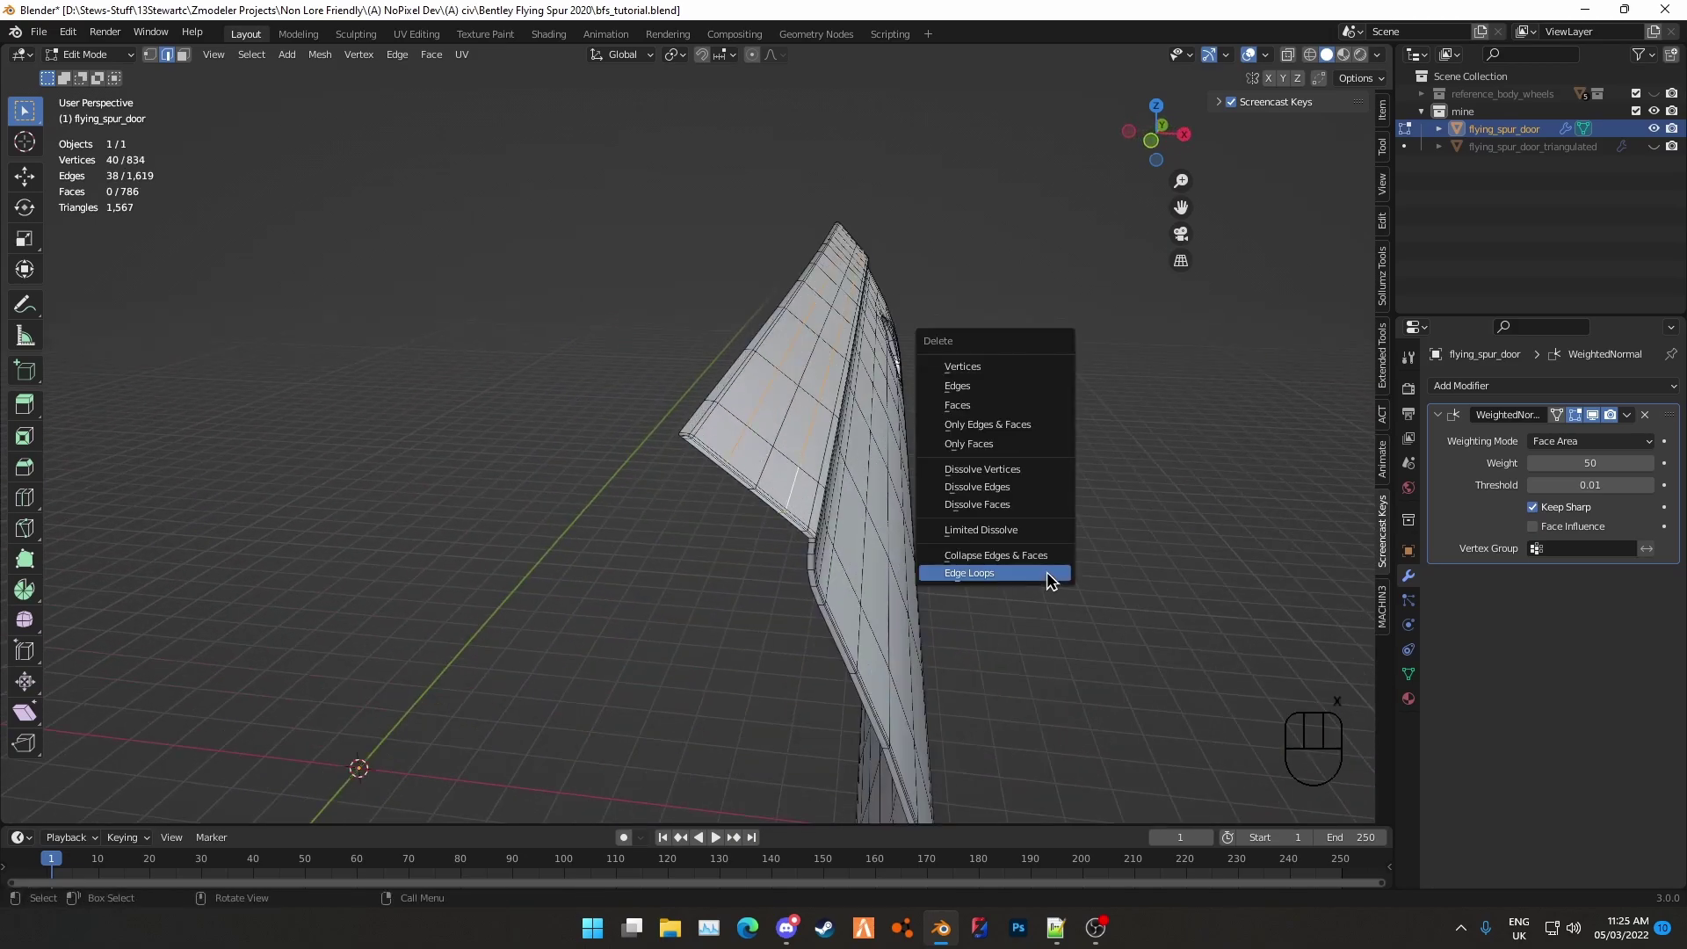
left_click(1046, 572)
middle_click_drag(1017, 543, 544, 512)
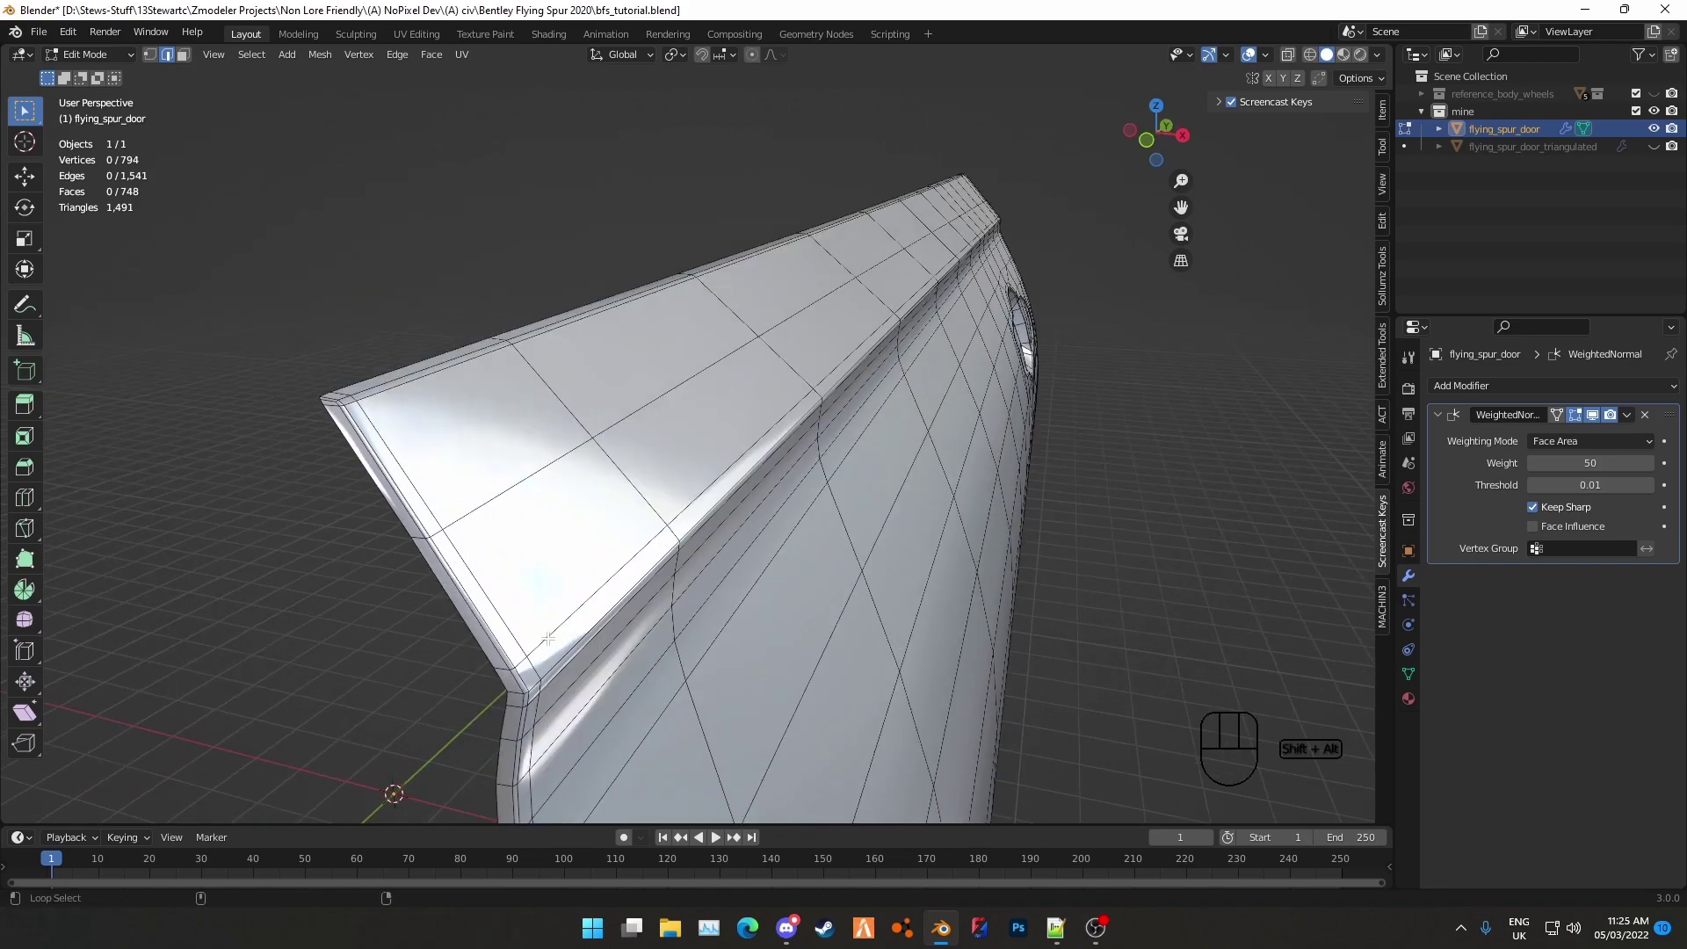
Delete the top-bevel loop and the one below it, leaving 754 vertices, then exit Edit Mode
left_click(547, 639, "alt+shift")
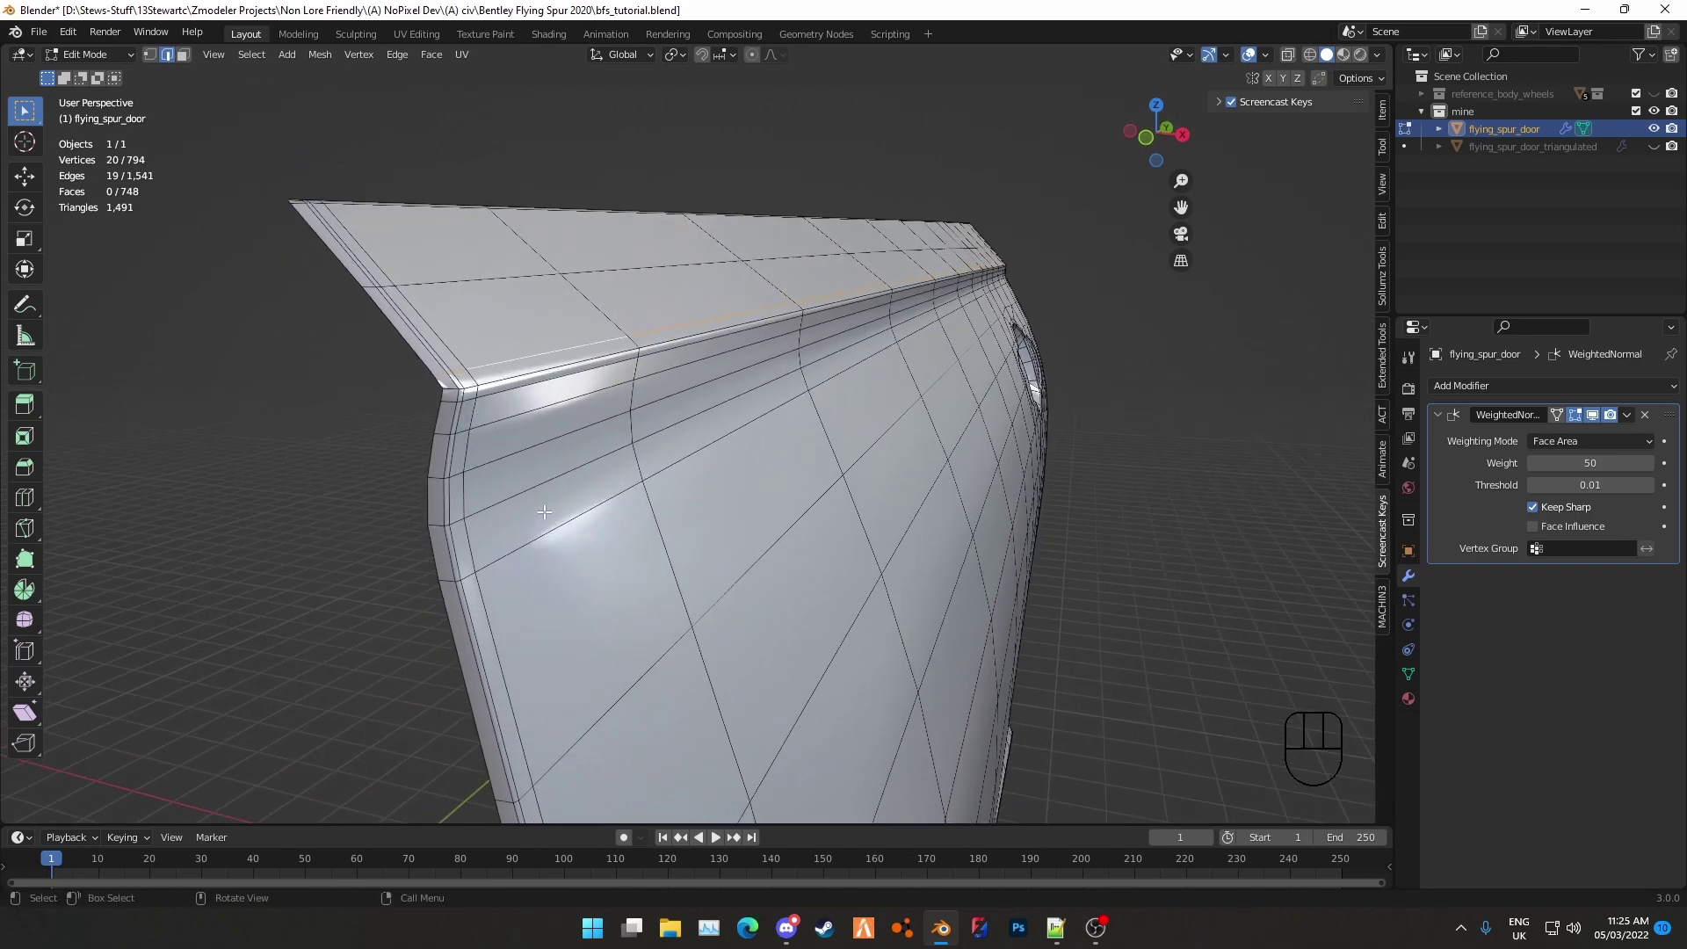
left_click(516, 416, "alt+shift")
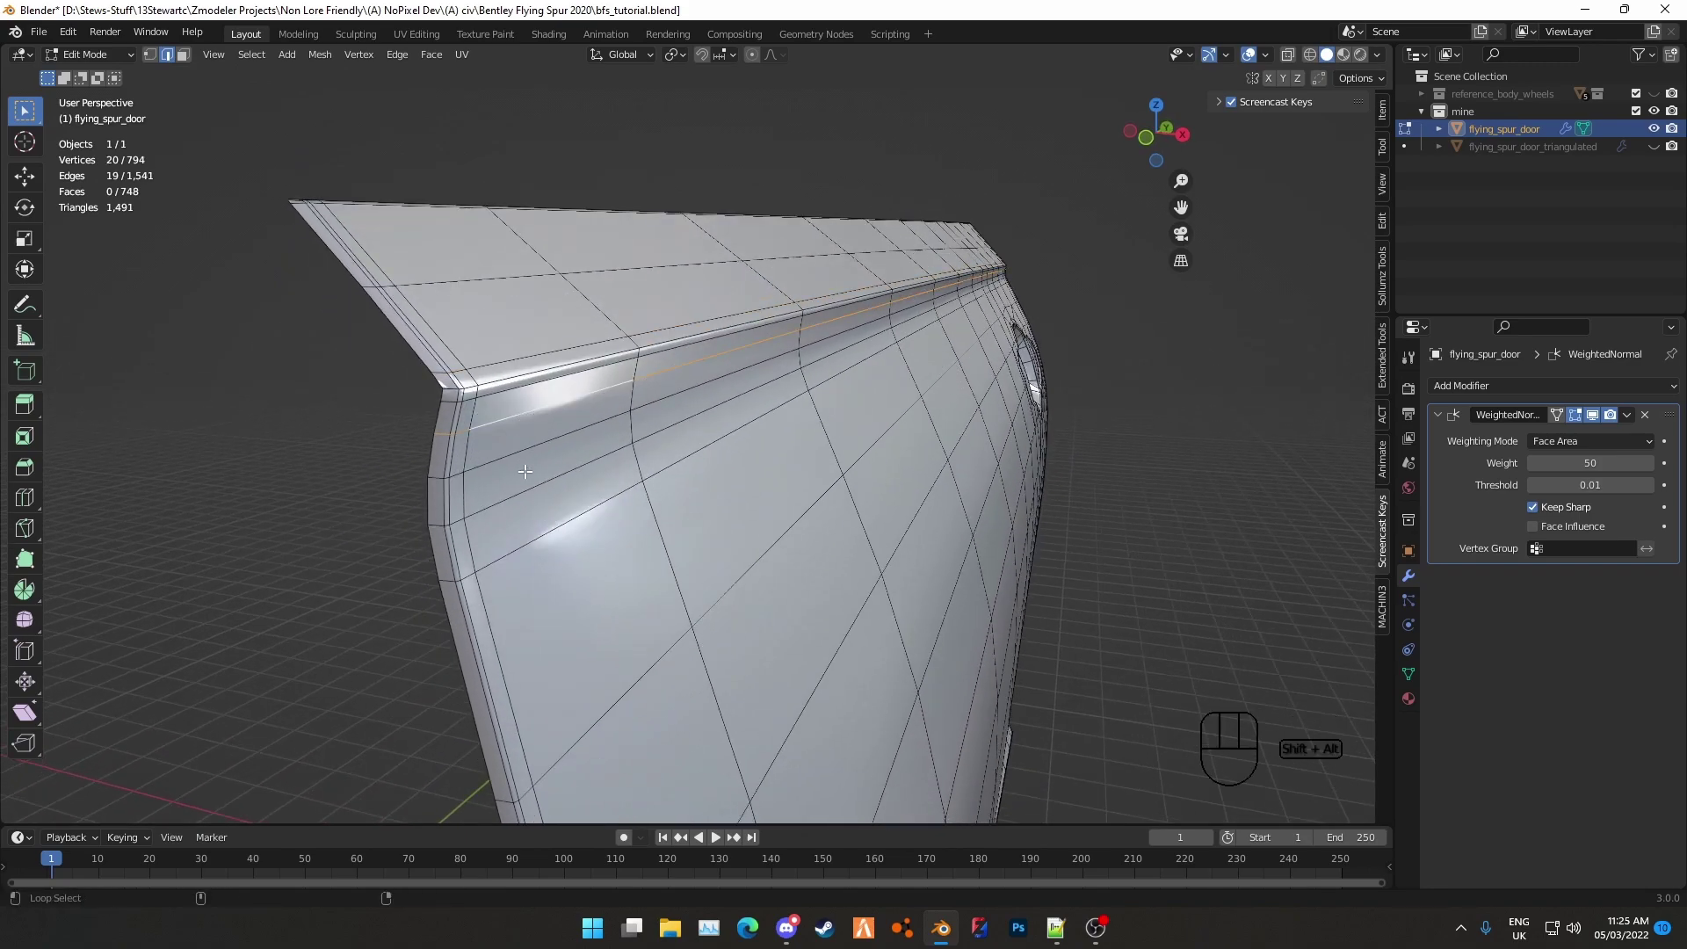
key("x")
left_click(1010, 565)
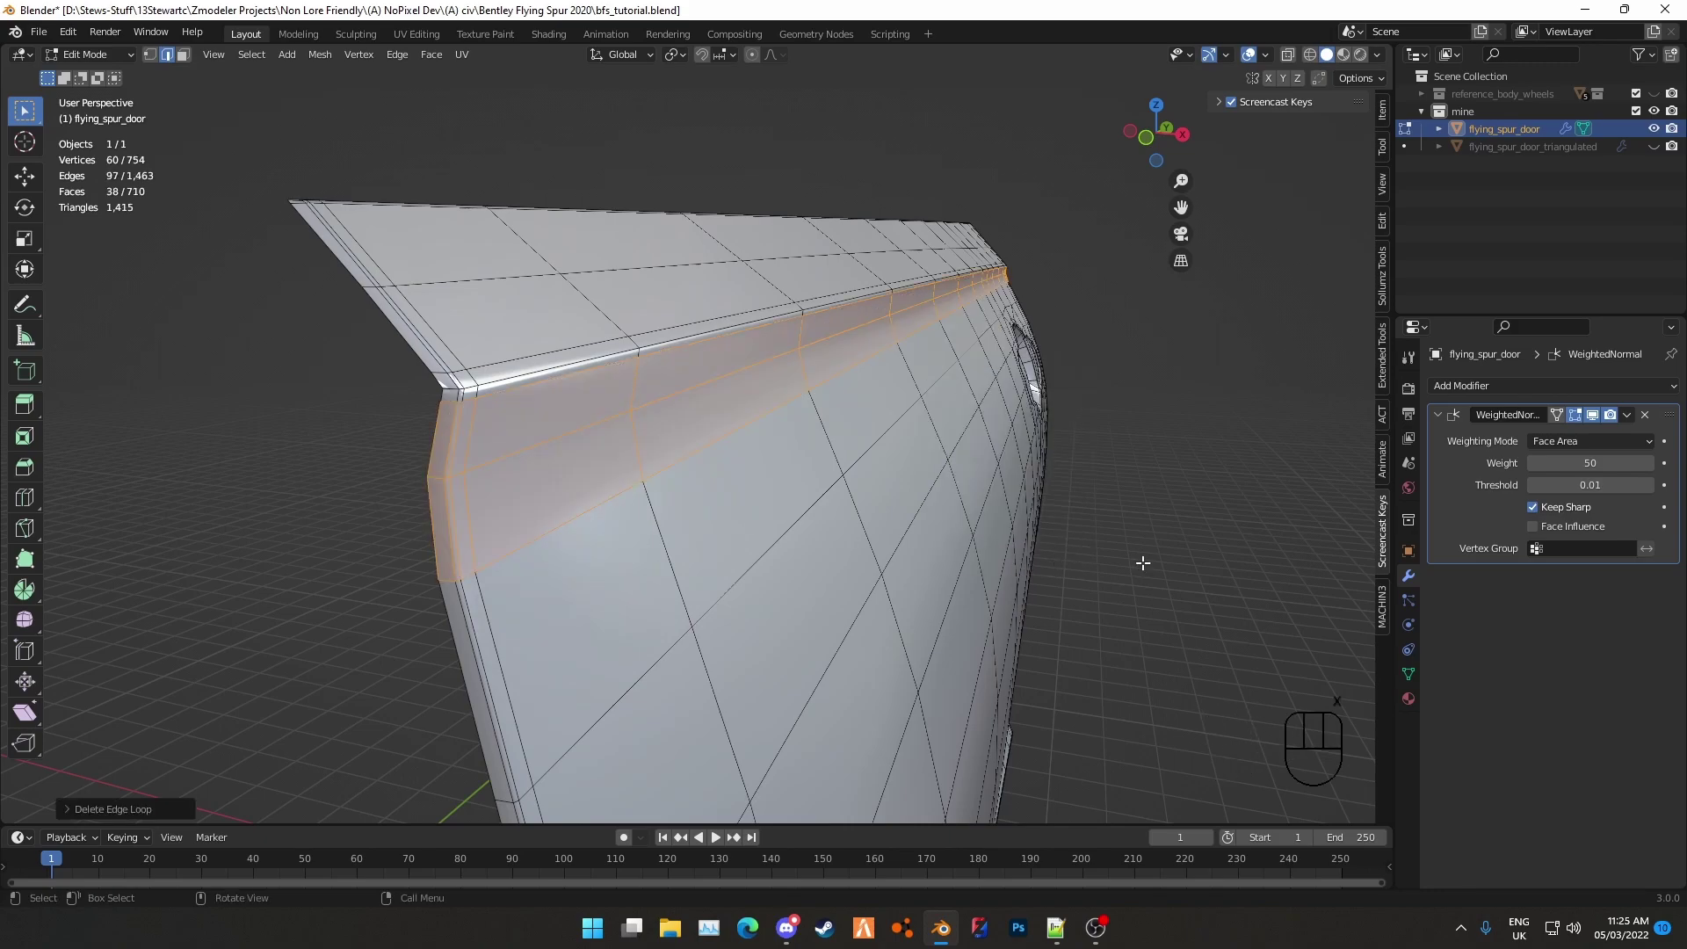
middle_click_drag(1142, 565, 819, 502)
key("Tab")
key("Tab")
Deselect the door mesh in vertex mode and zoom in on the door handle recess
key("1")
key("a")
left_click(1140, 510)
middle_click_drag(1153, 513, 1130, 520)
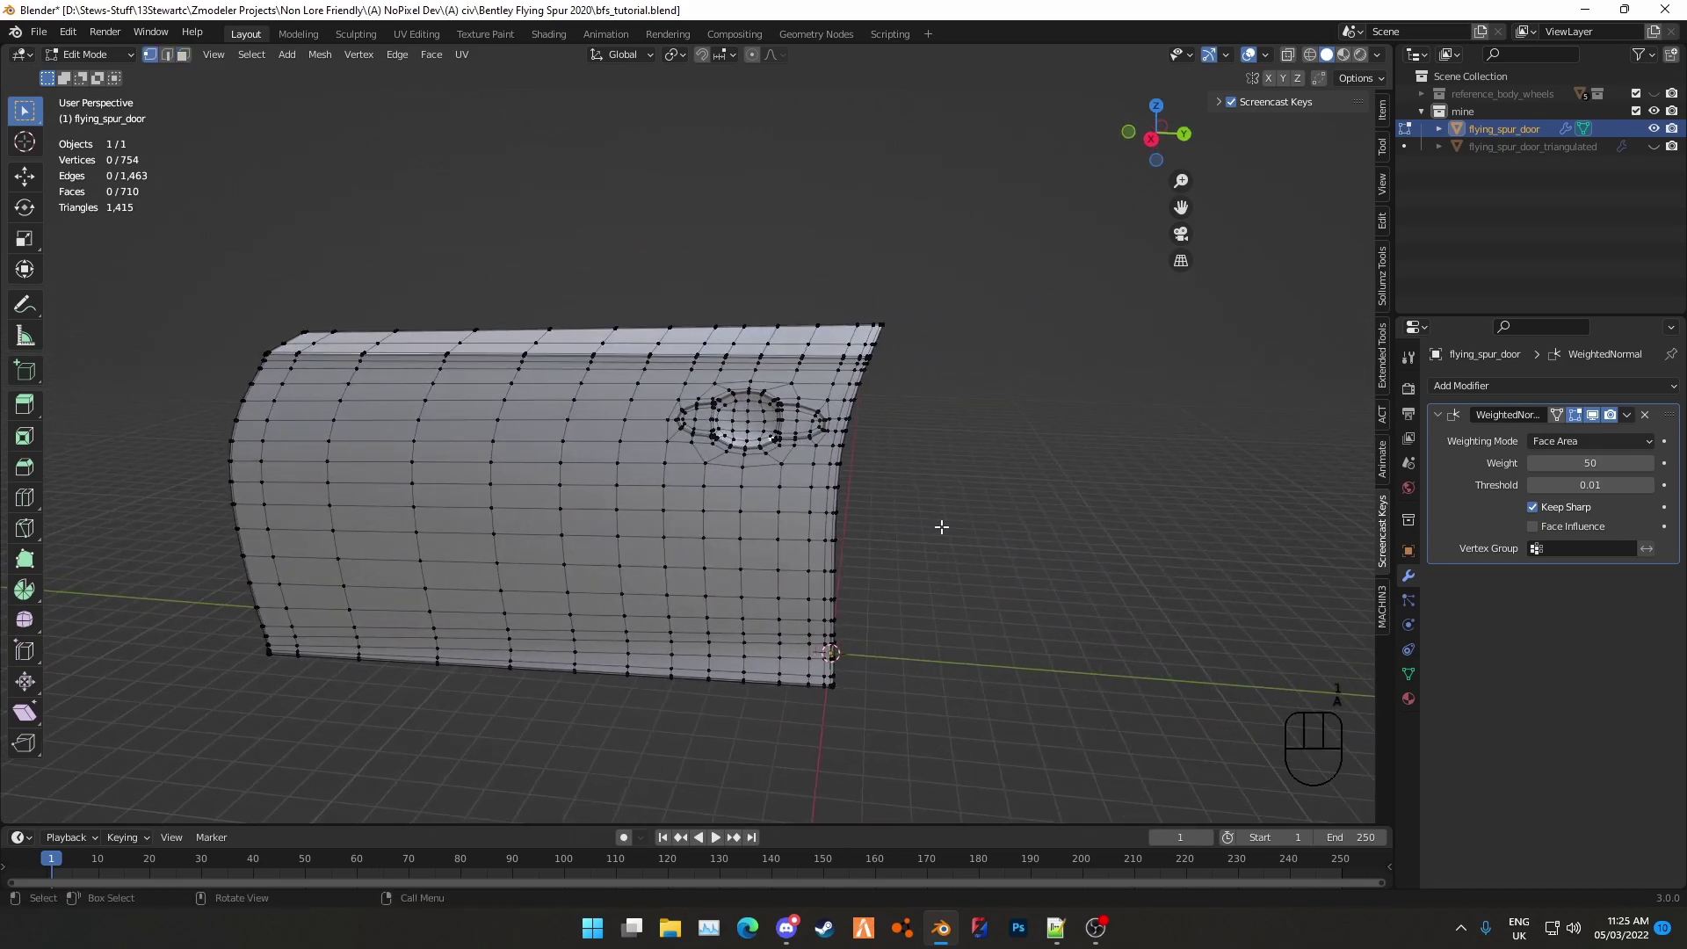
scroll(791, 395, "up", 7)
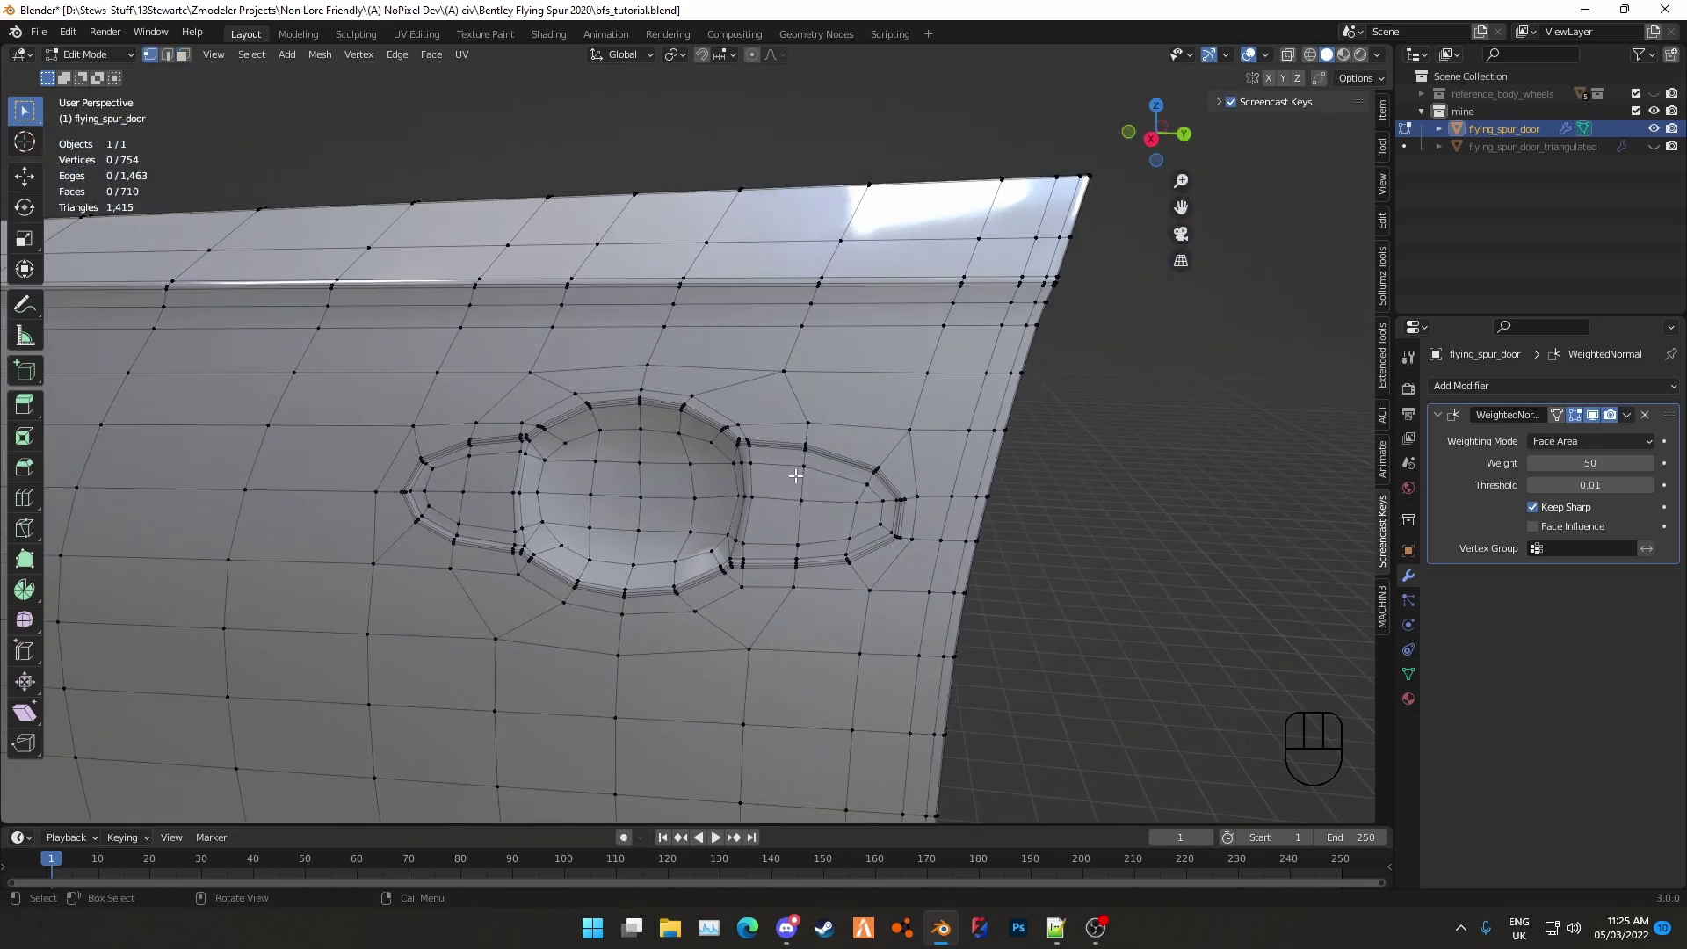
middle_click_drag(830, 527, 878, 511)
scroll(916, 515, "down", 7)
scroll(844, 503, "up", 5)
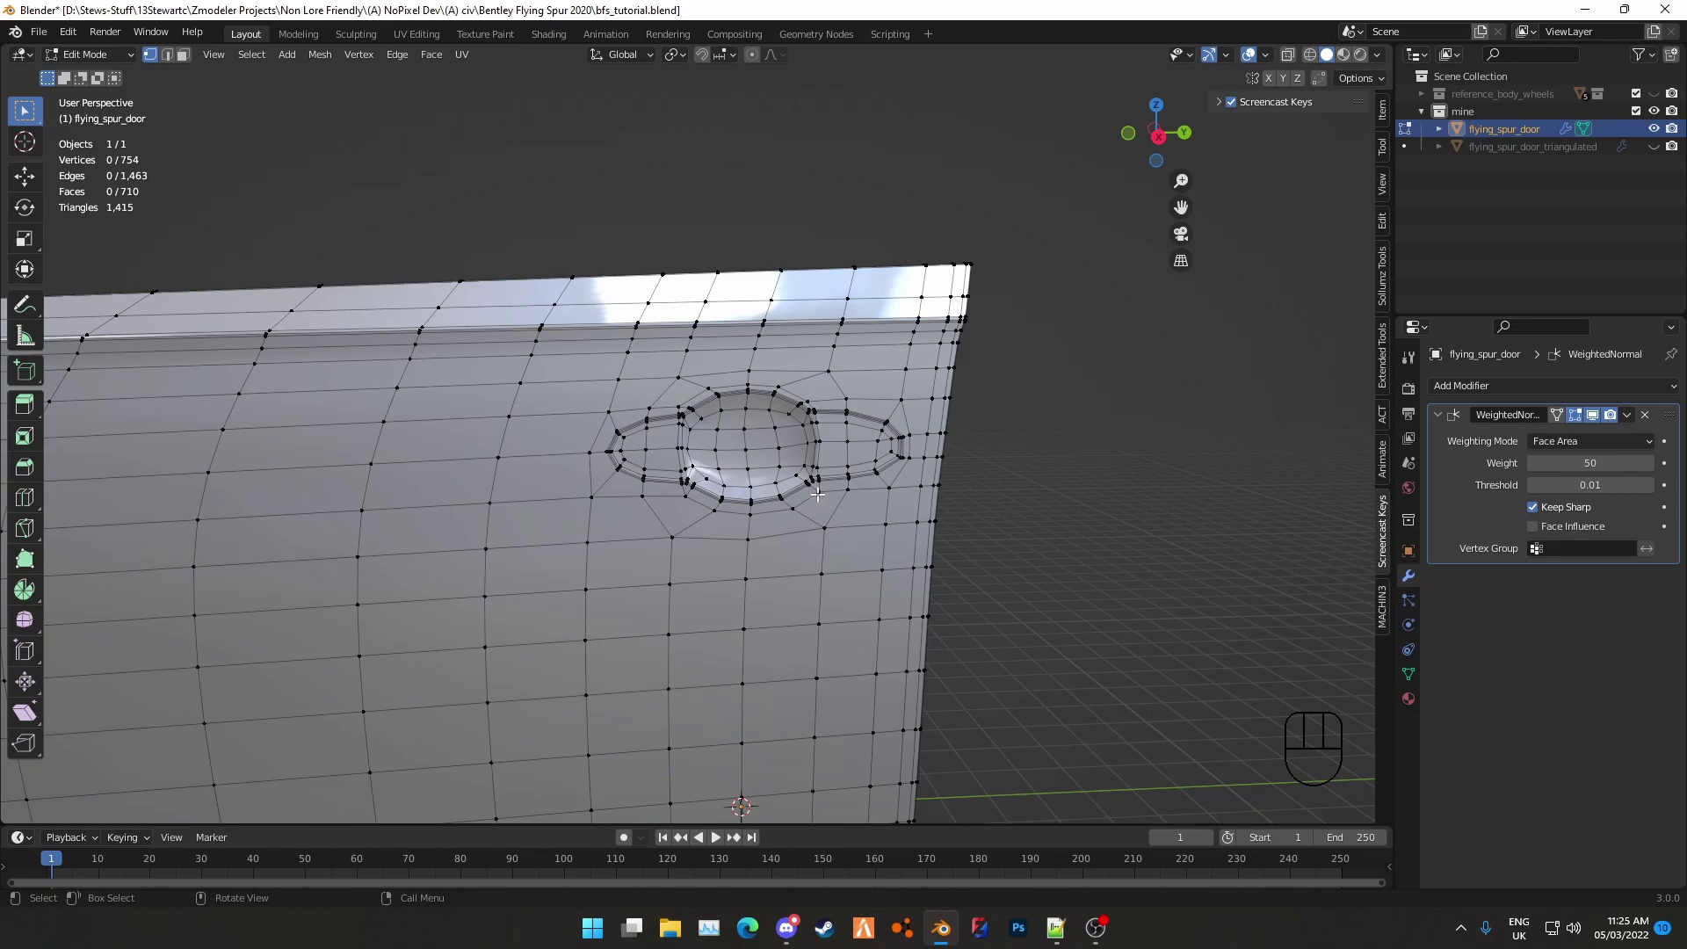
Orbit around the handle recess, comparing its shading in and out of Edit Mode
middle_click_drag(730, 499, 807, 473)
key("Tab")
scroll(708, 512, "down", 3)
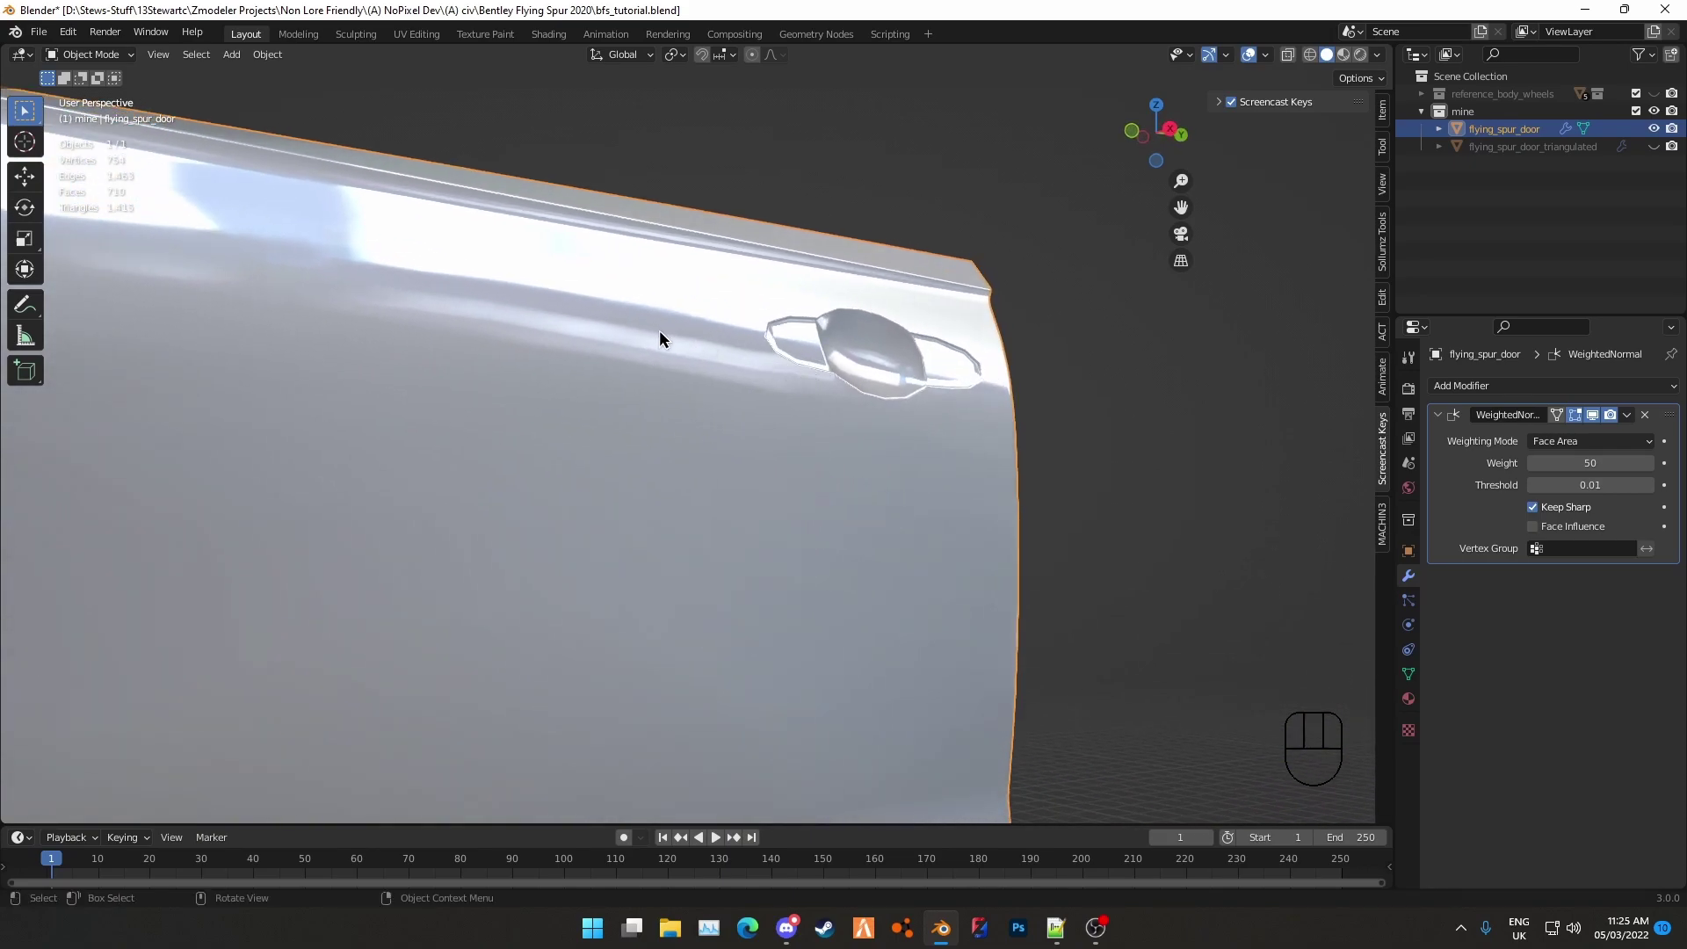
middle_click_drag(915, 360, 910, 412)
key("Tab")
scroll(718, 364, "up", 6)
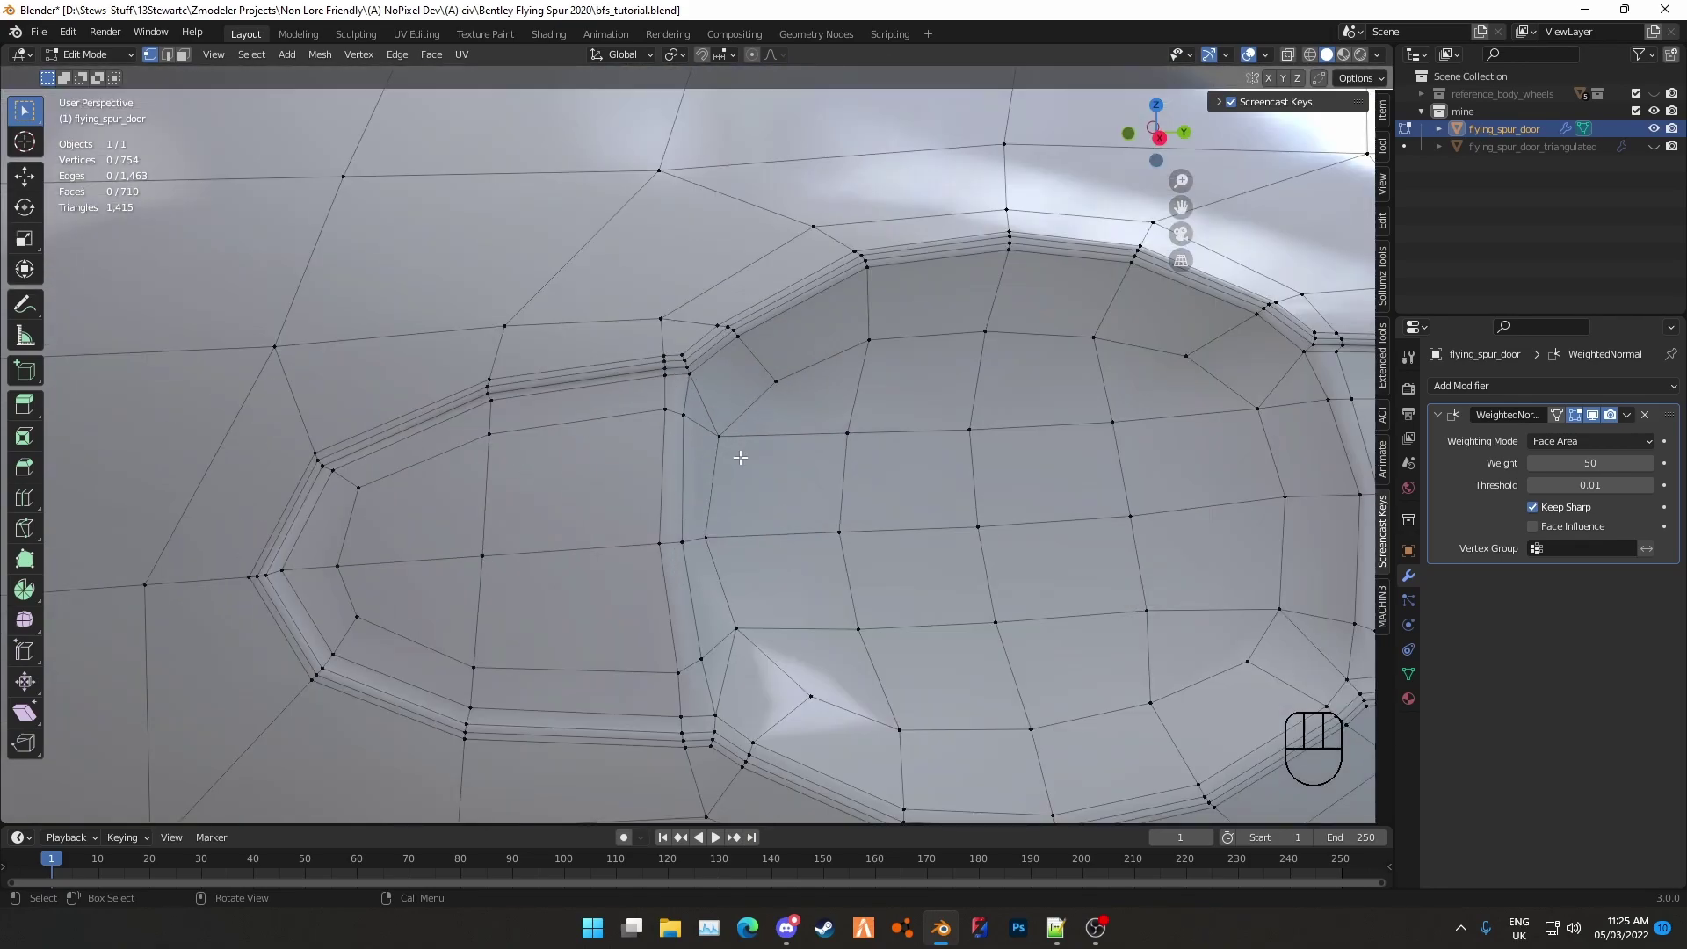
Delete the extra edge loop around the handle recess, leaving 725 vertices, and inspect it
key("2")
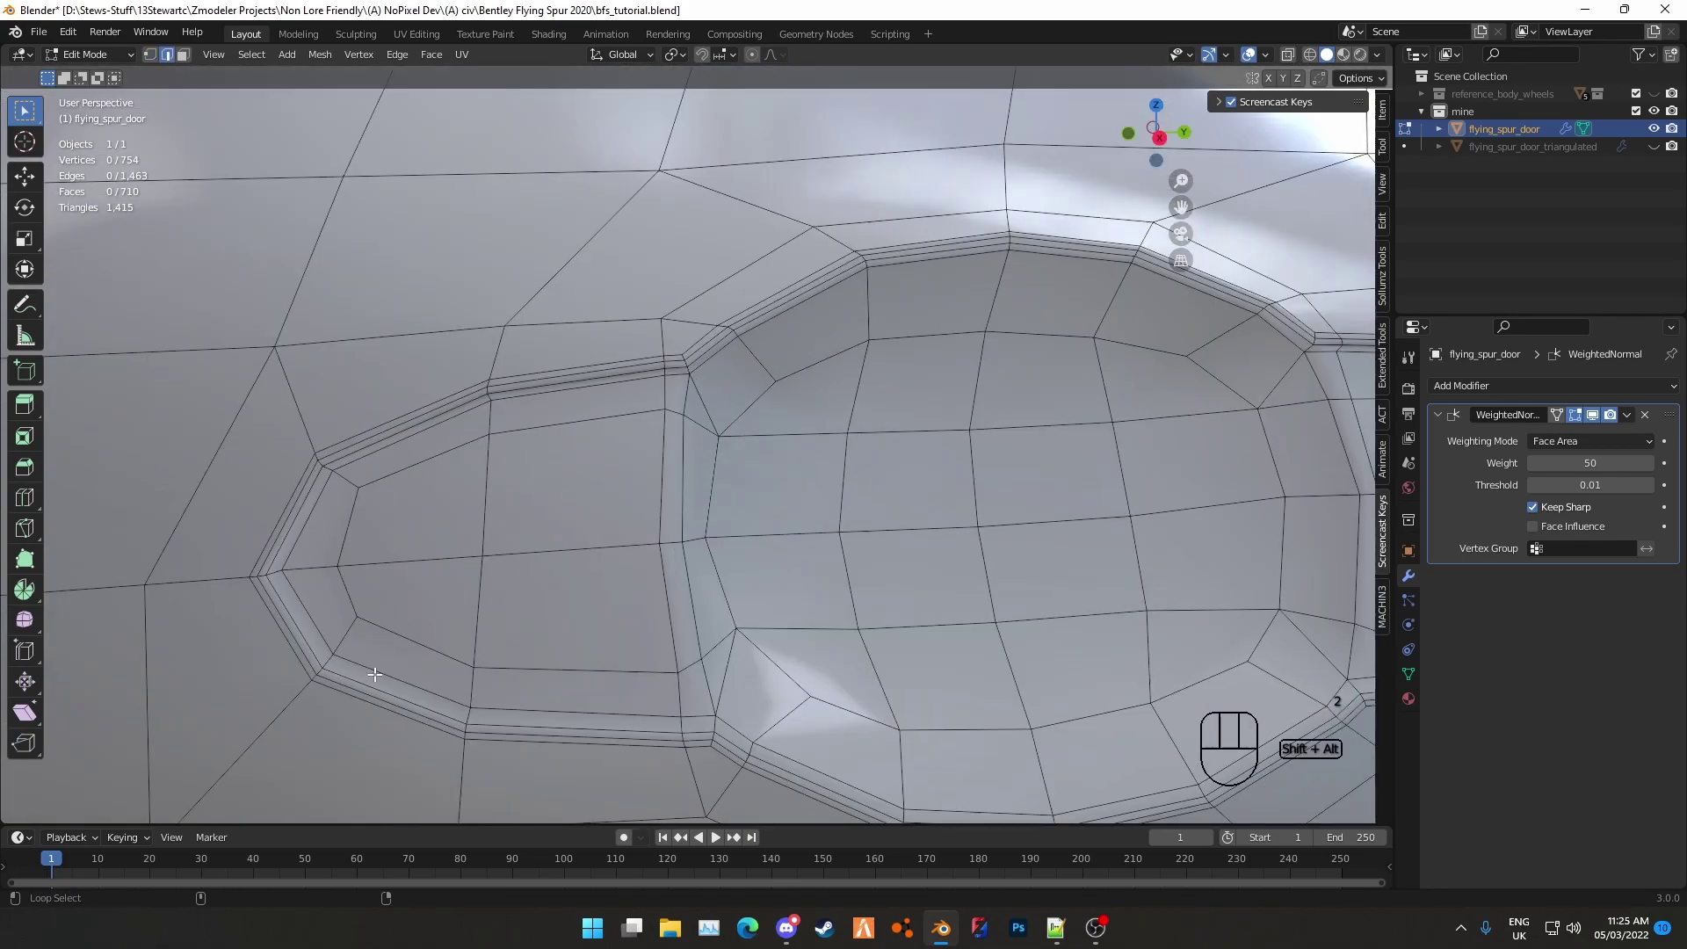
left_click(373, 692, "alt+shift")
key("x")
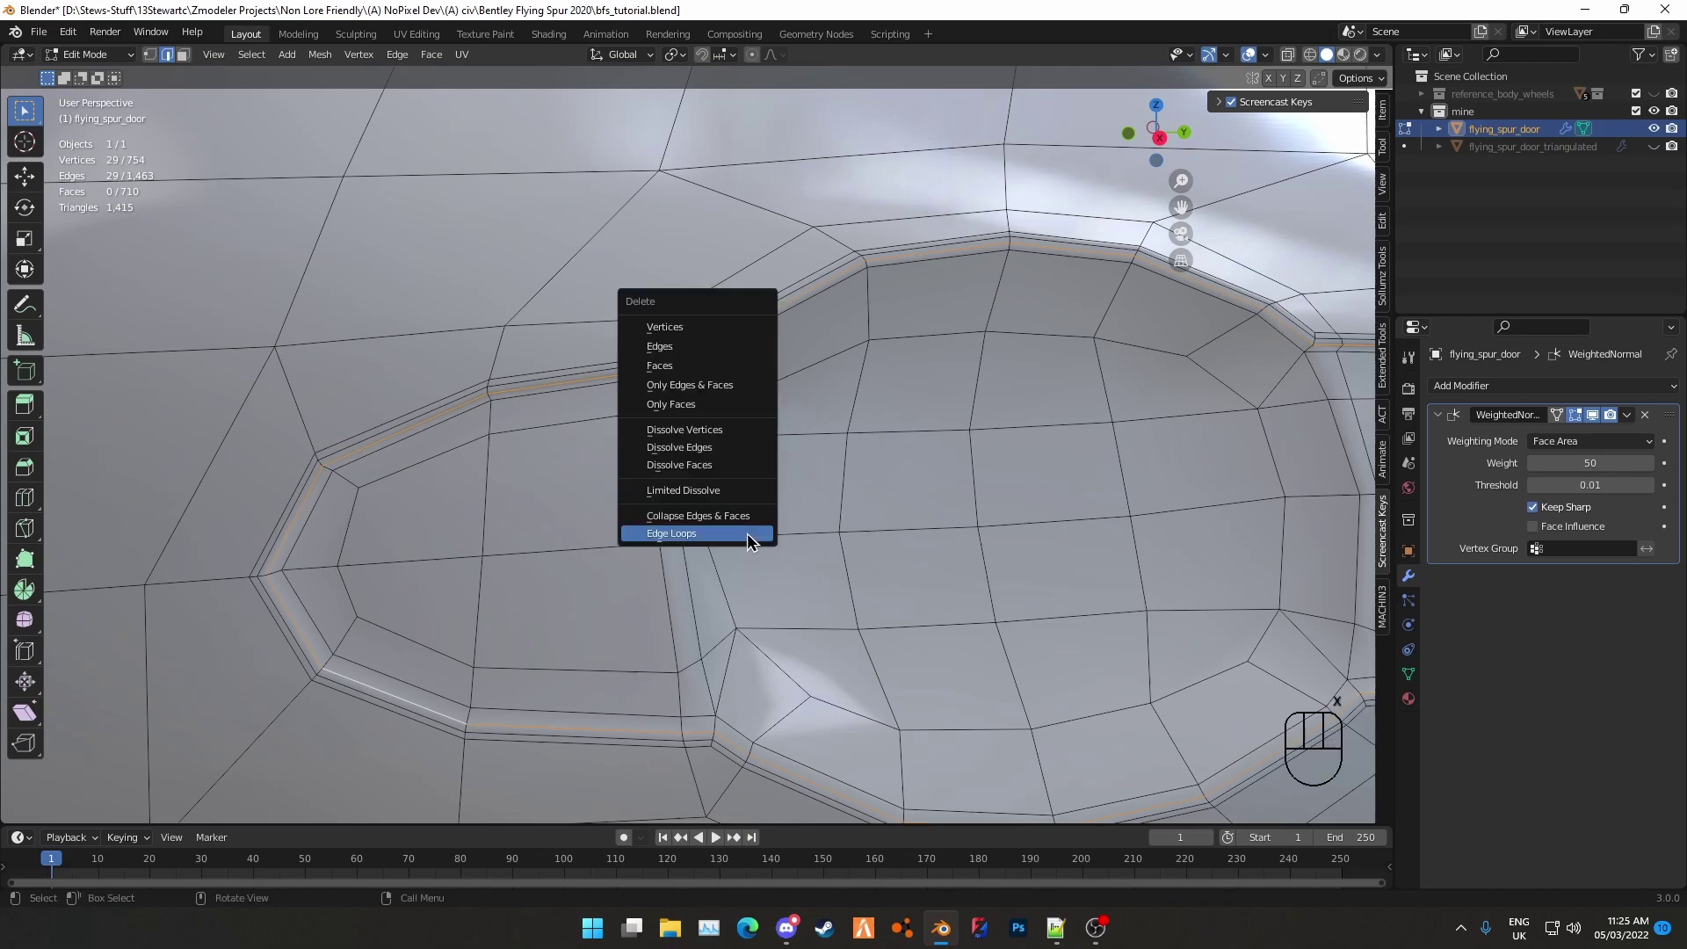
left_click(747, 532)
middle_click_drag(747, 533, 786, 474)
key("Tab")
key("Tab")
scroll(816, 456, "down", 2)
middle_click_drag(786, 474, 839, 484, "shift")
Clear the selection and bring the handle recess into close view
left_click(865, 519)
middle_click_drag(899, 561, 747, 523)
middle_click_drag(747, 523, 829, 497, "shift")
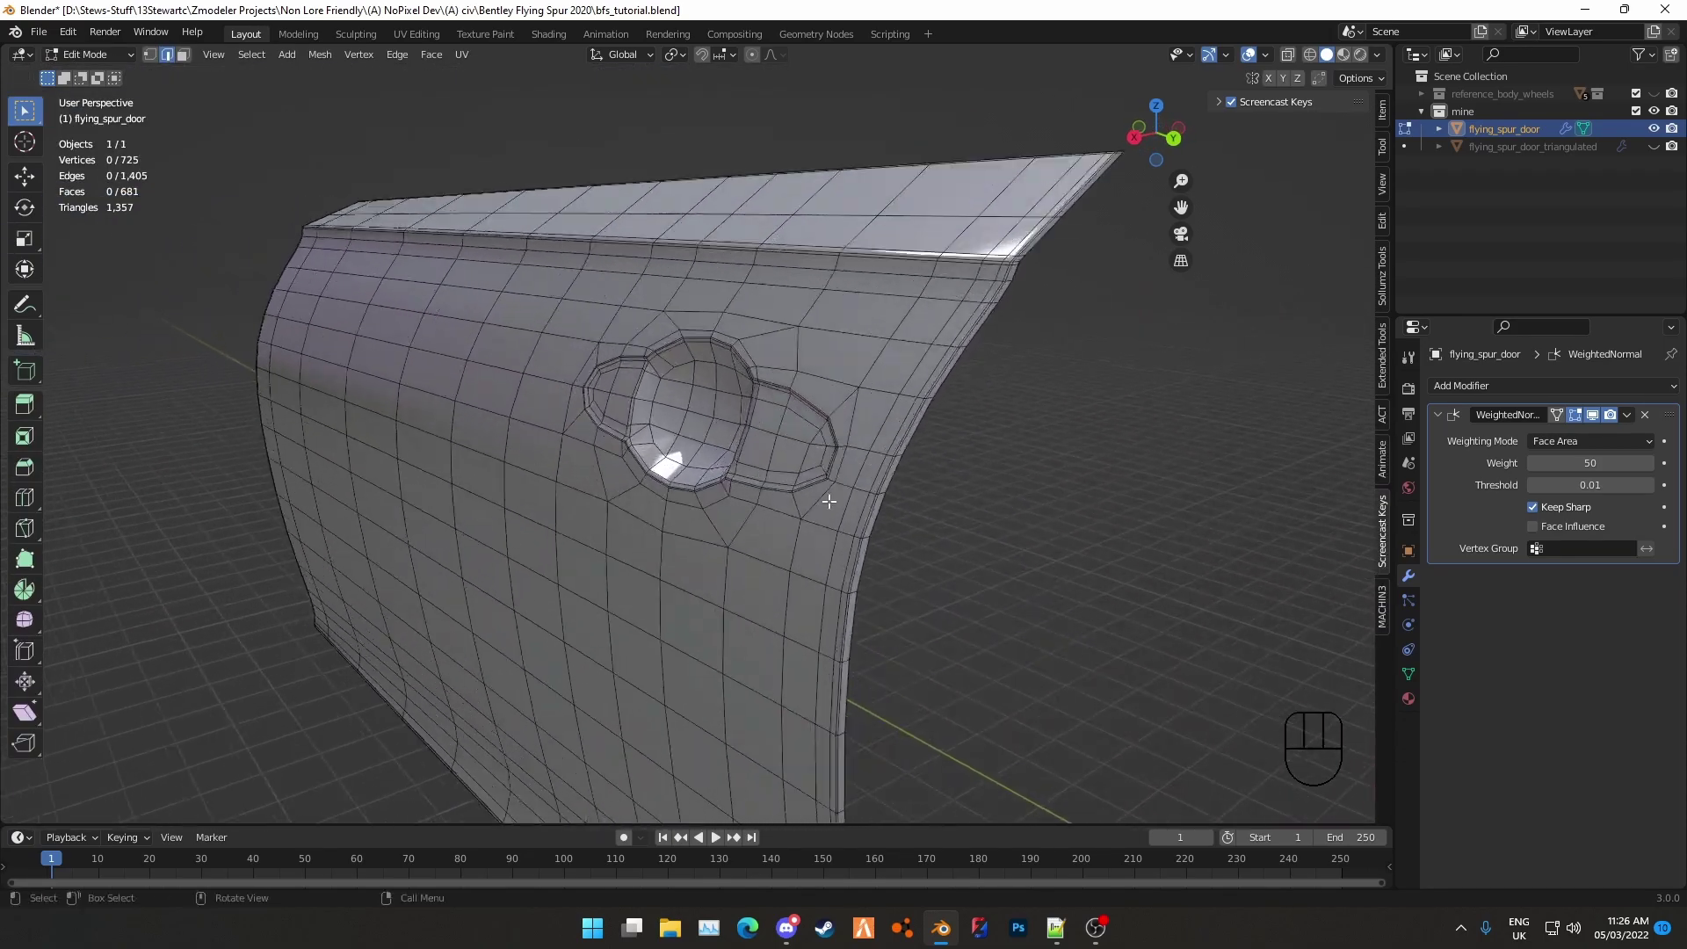
scroll(791, 483, "up", 4)
middle_click_drag(738, 470, 468, 379)
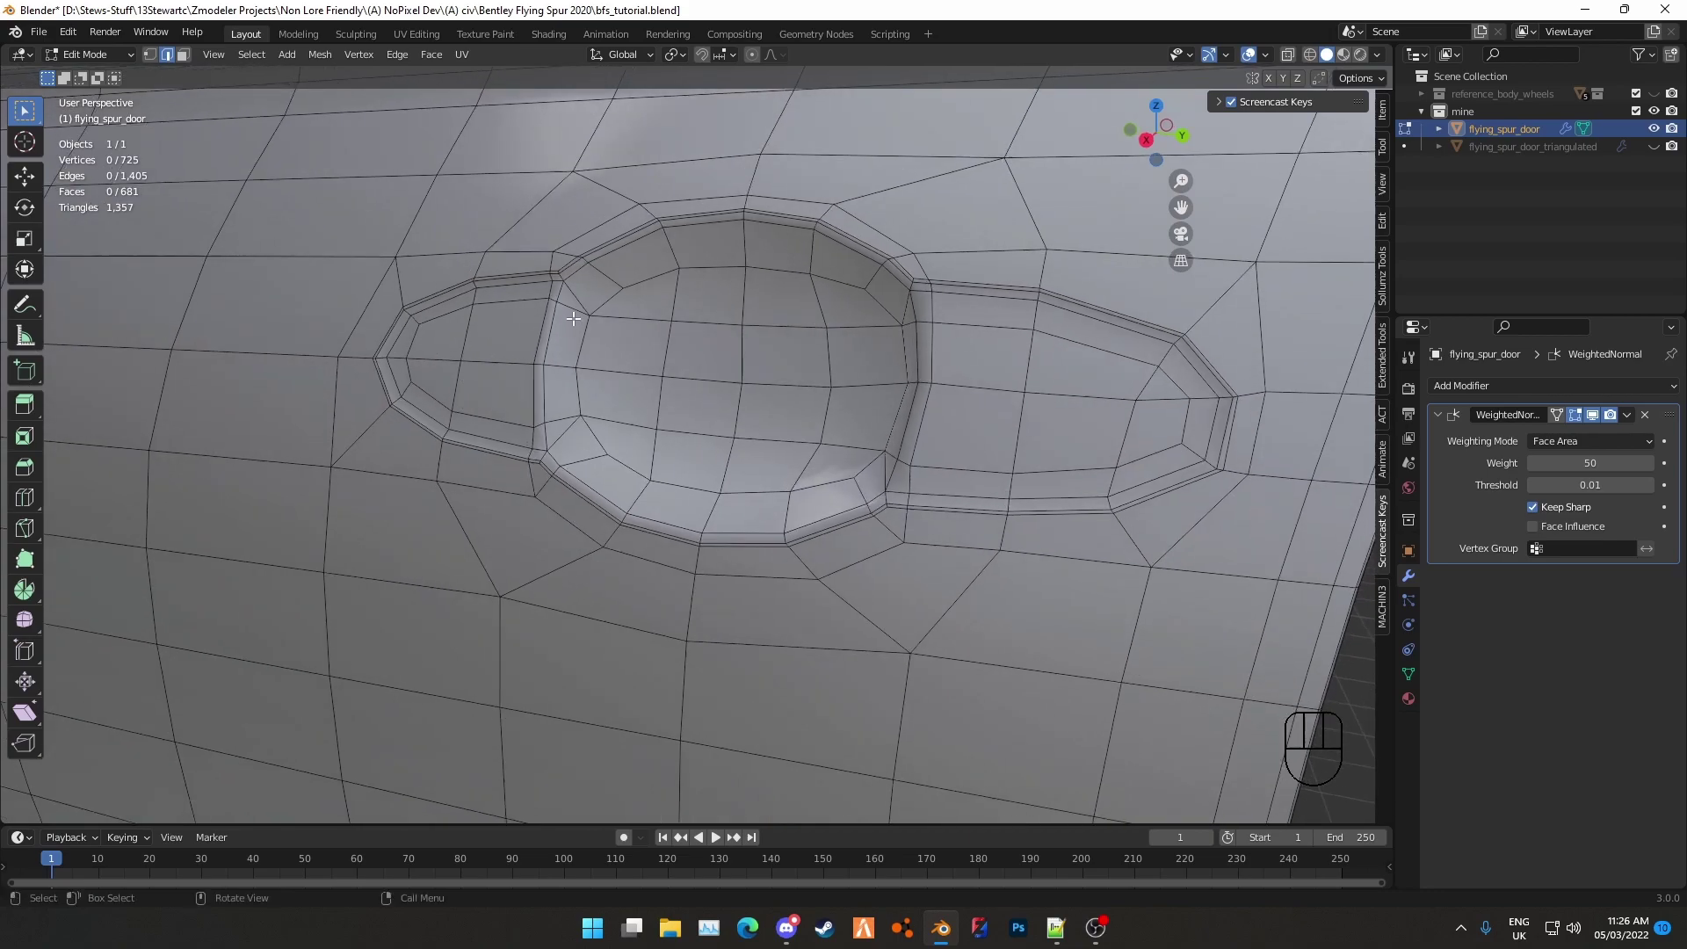
middle_click_drag(489, 478, 1563, 610)
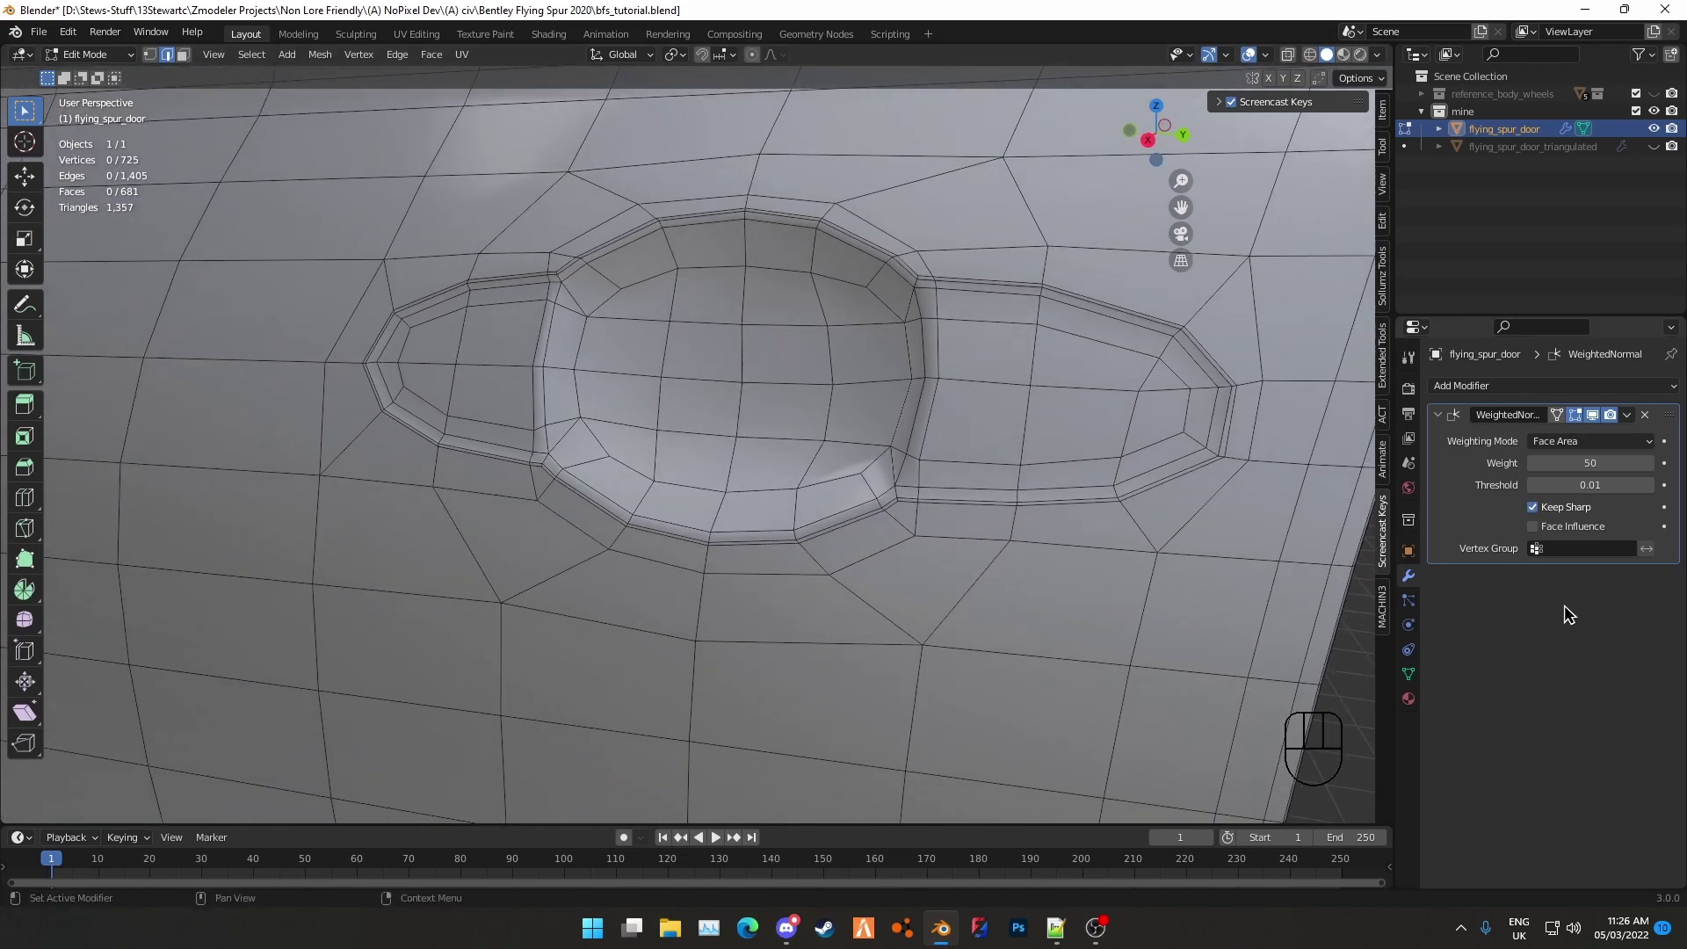
Check the Normals settings in the door's Mesh Data properties
left_click(1408, 674)
left_click(1494, 728)
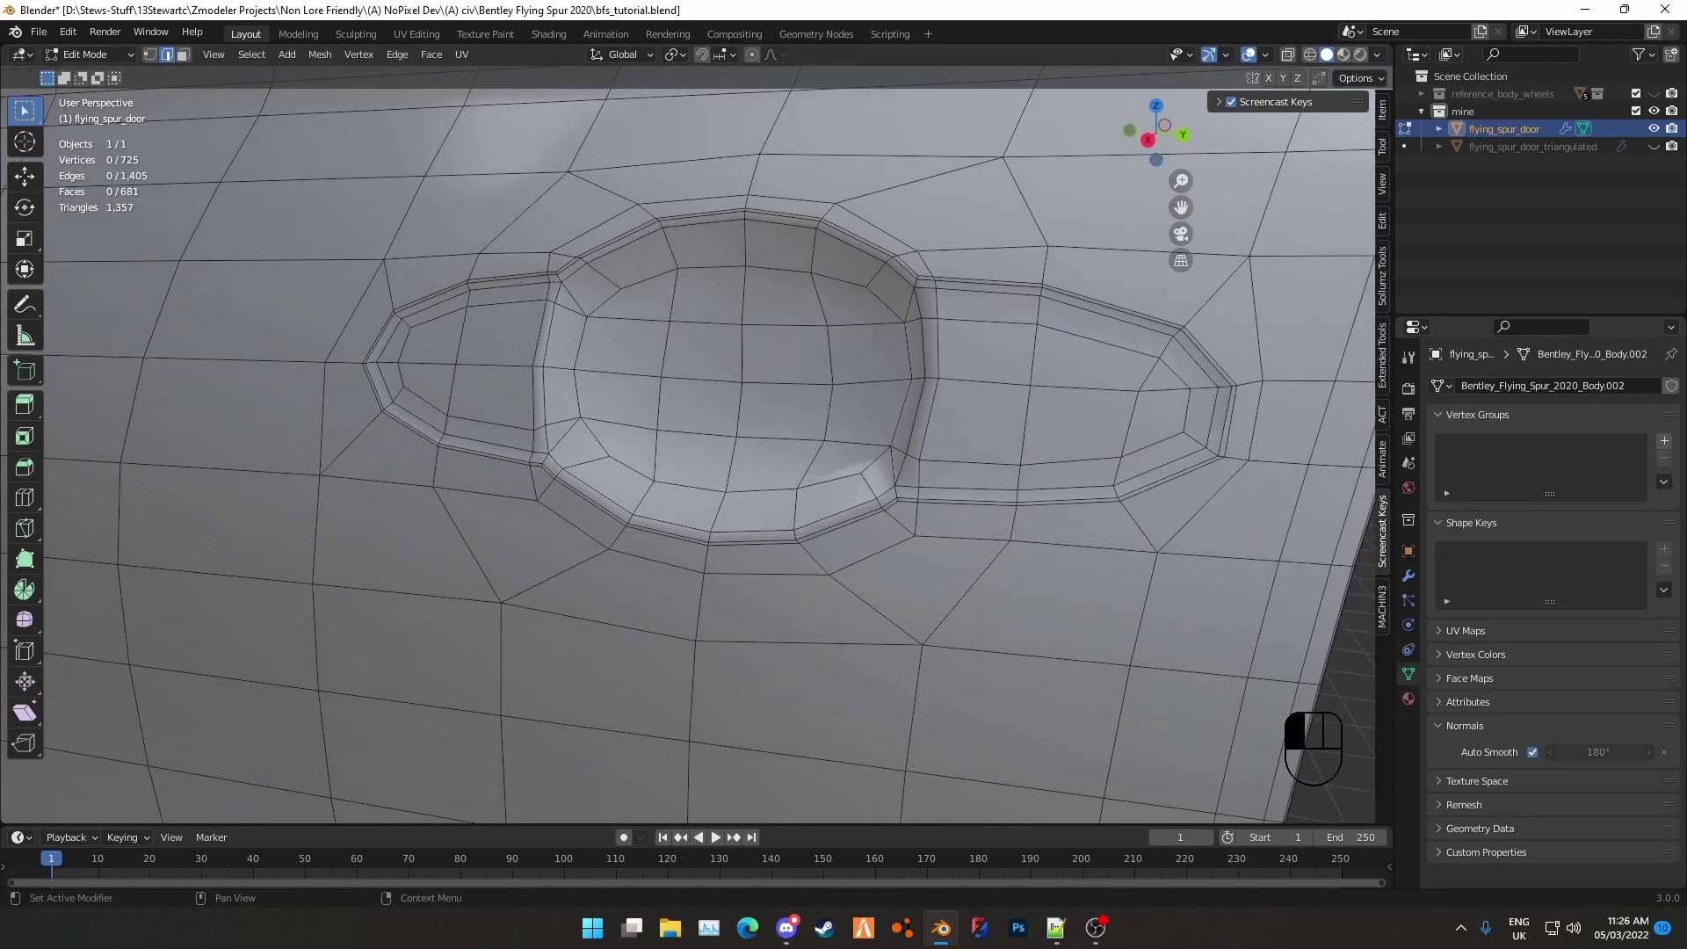
left_click(1461, 726)
middle_click_drag(1073, 557, 422, 362)
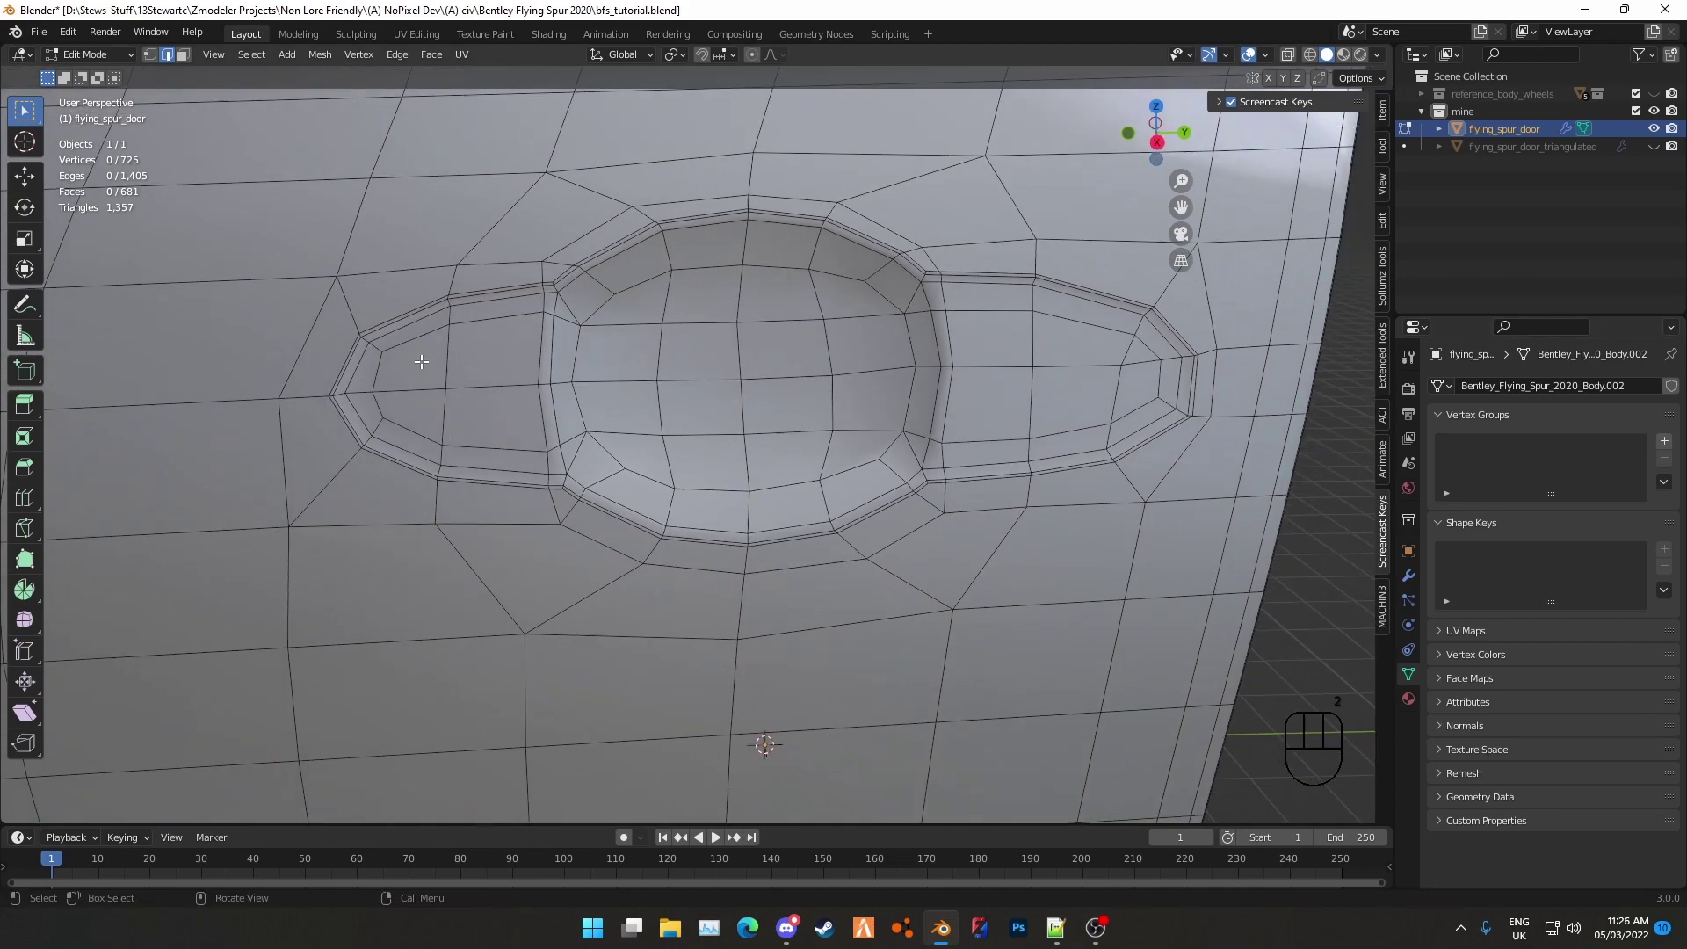
Select the full rim loop of the handle recess with shortest-path edge picks
left_click(514, 301)
left_click(355, 413, "ctrl")
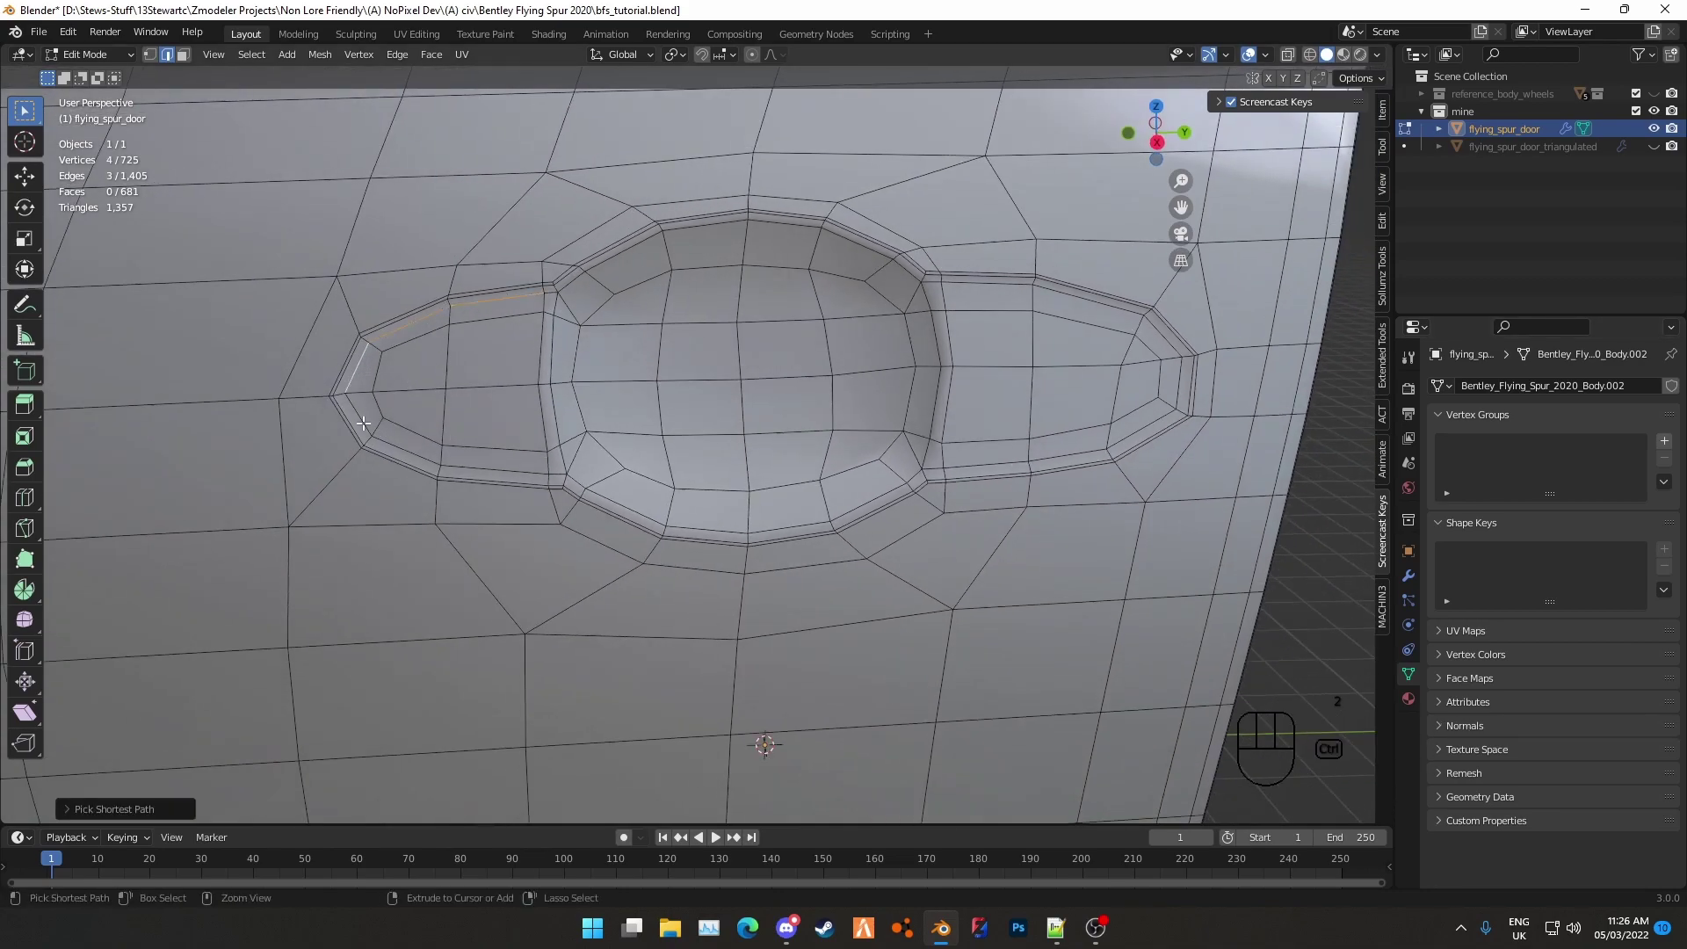
left_click(554, 478, "ctrl")
left_click(907, 483, "ctrl")
left_click(978, 464, "ctrl")
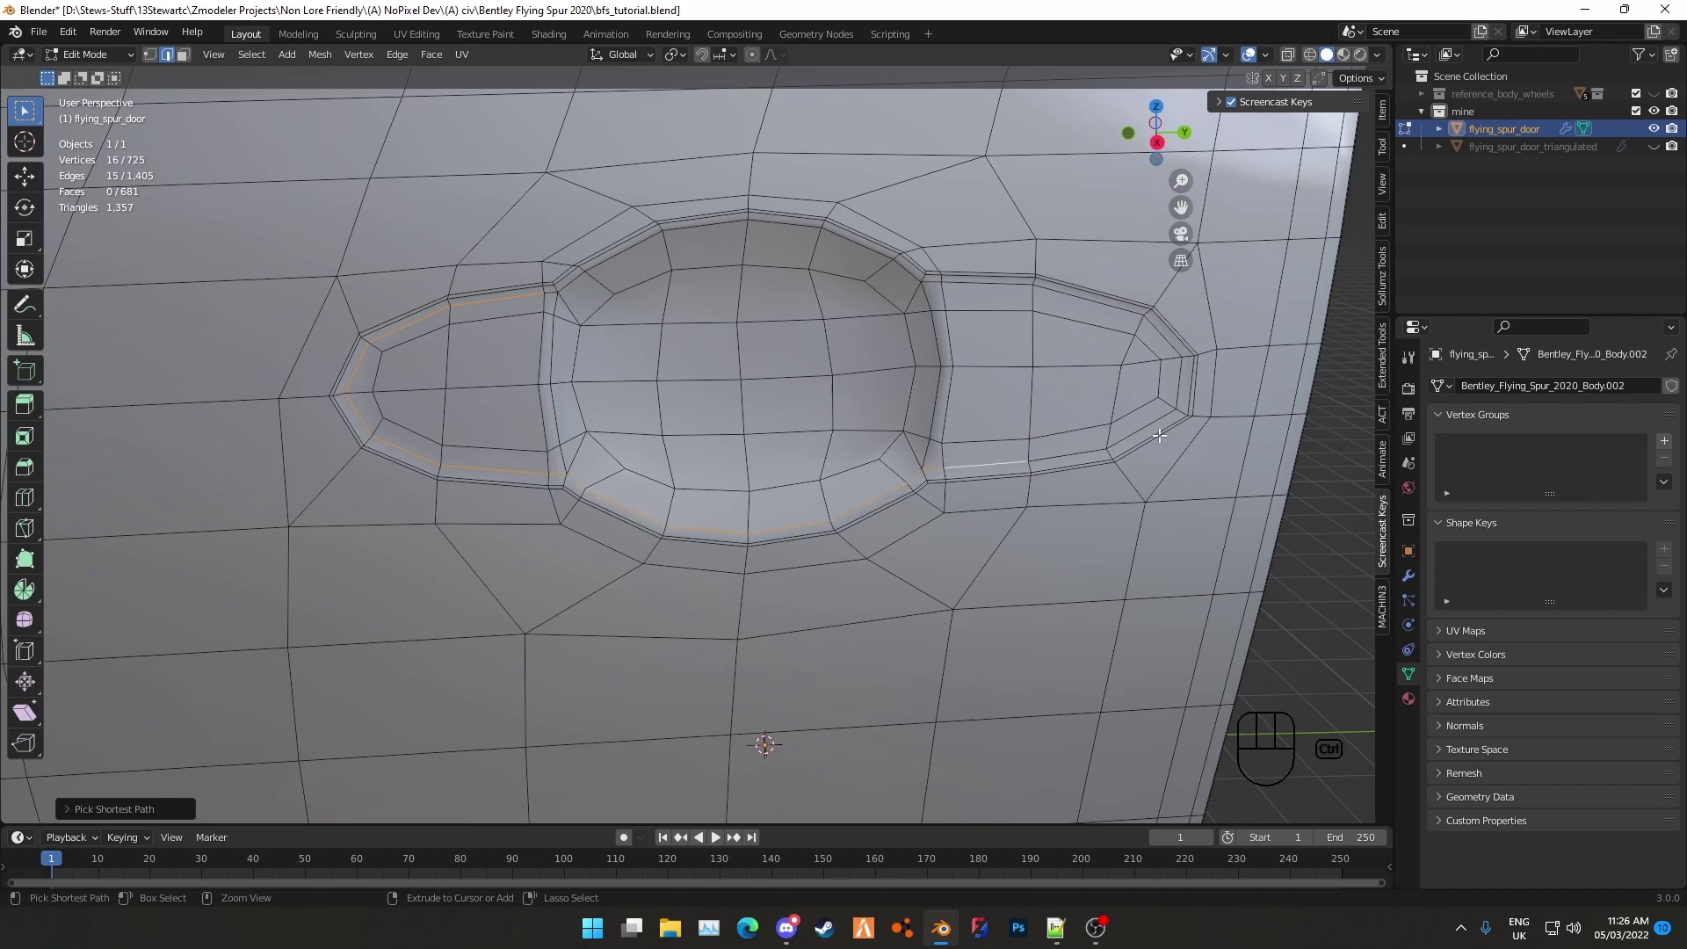
left_click(1176, 386, "ctrl")
left_click(930, 281, "ctrl")
left_click(848, 250, "ctrl")
left_click(647, 246, "ctrl")
left_click(550, 292, "ctrl")
Mark the selected recess rim edges sharp and check the crisp outline in Object Mode
key("ctrl+e")
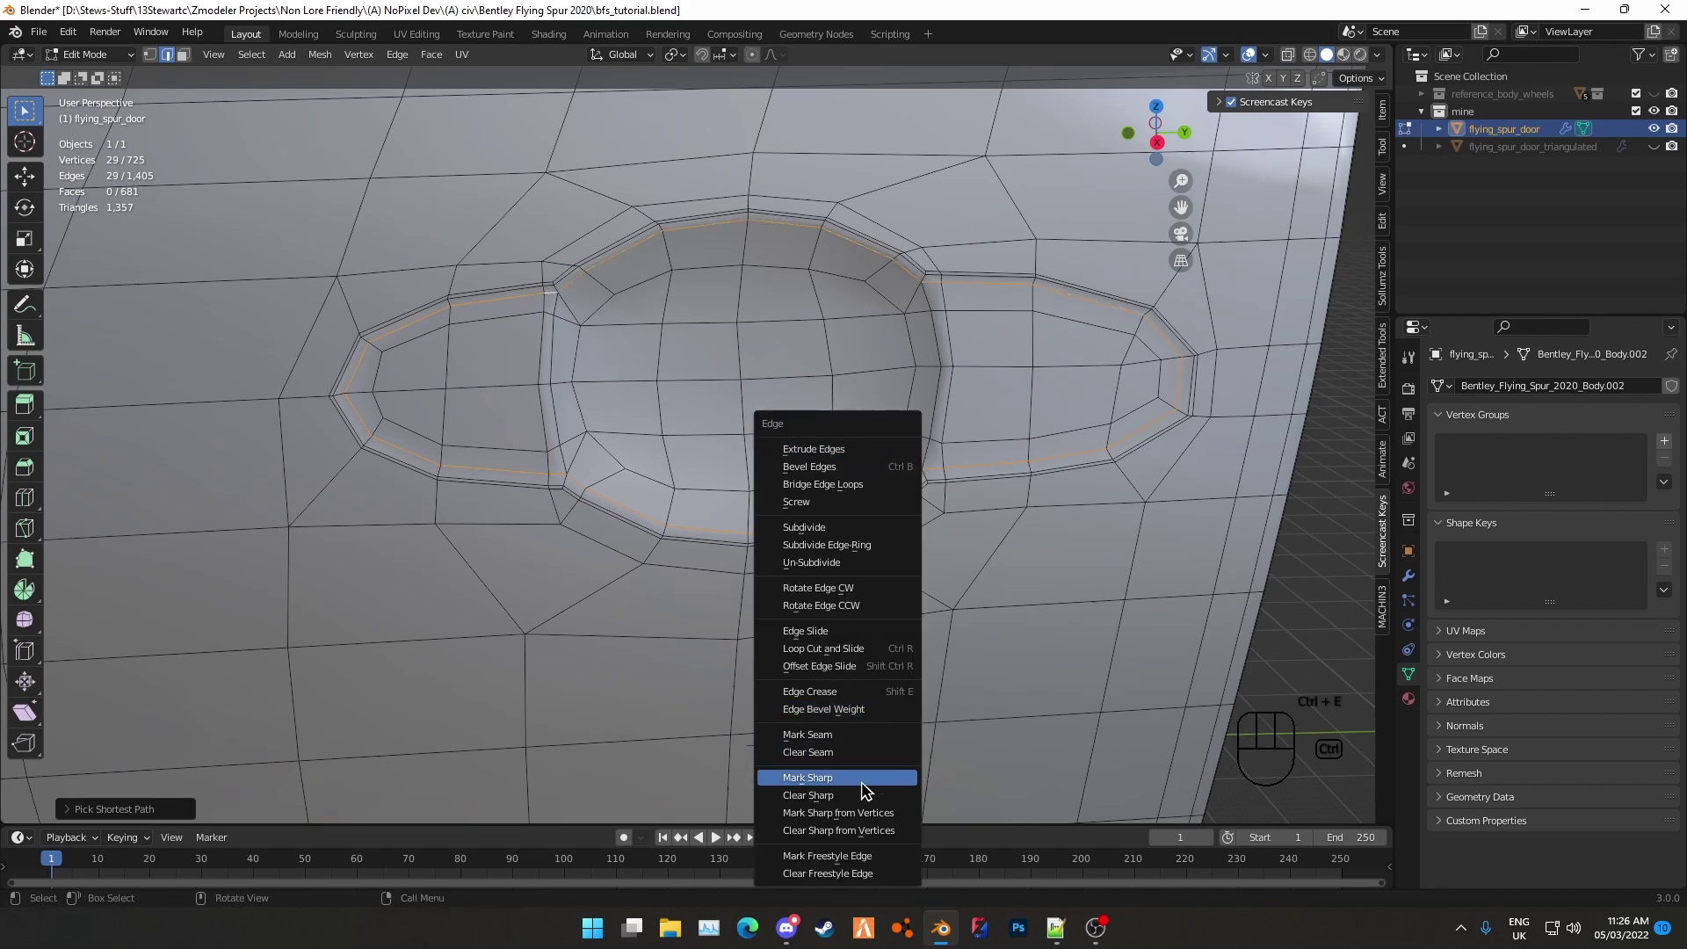
left_click(857, 789)
key("Tab")
mouse_move(749, 613)
middle_mouse_down()
mouse_move(861, 567)
mouse_move(760, 520)
mouse_move(595, 580)
mouse_move(741, 591)
mouse_move(693, 527)
mouse_move(810, 526)
mouse_move(791, 493)
mouse_move(896, 581)
middle_mouse_up()
Clear sharp marks from all door edges and check the resulting shading
key("Tab")
key("a")
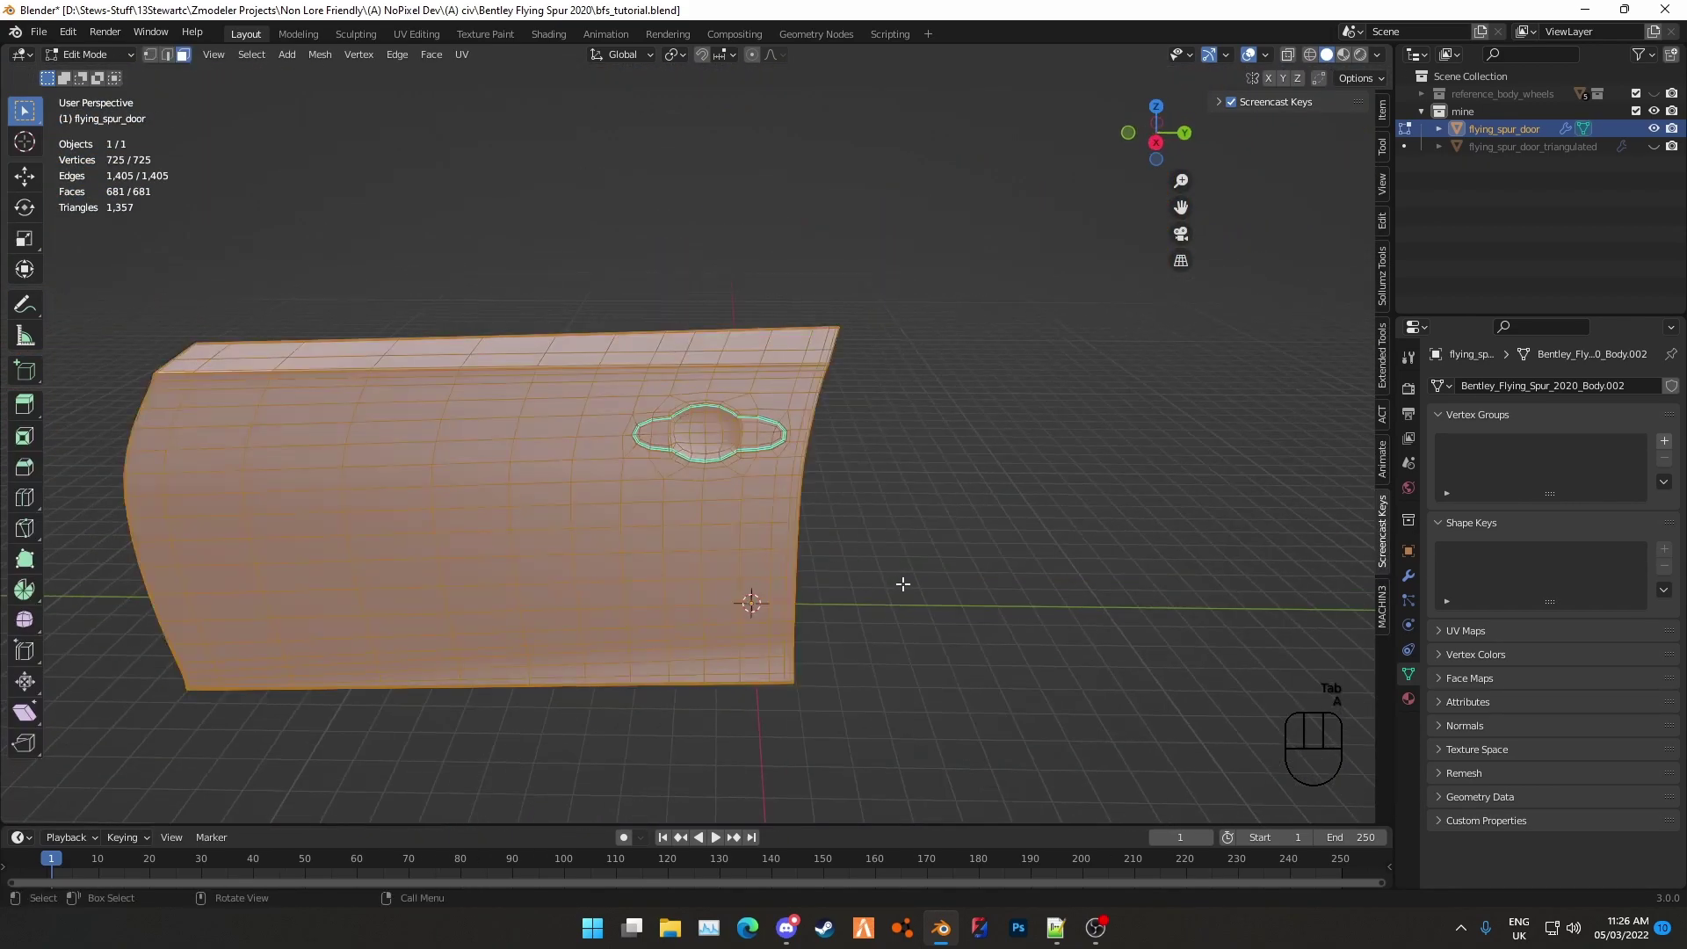
key("ctrl+e")
left_click(836, 607)
key("Tab")
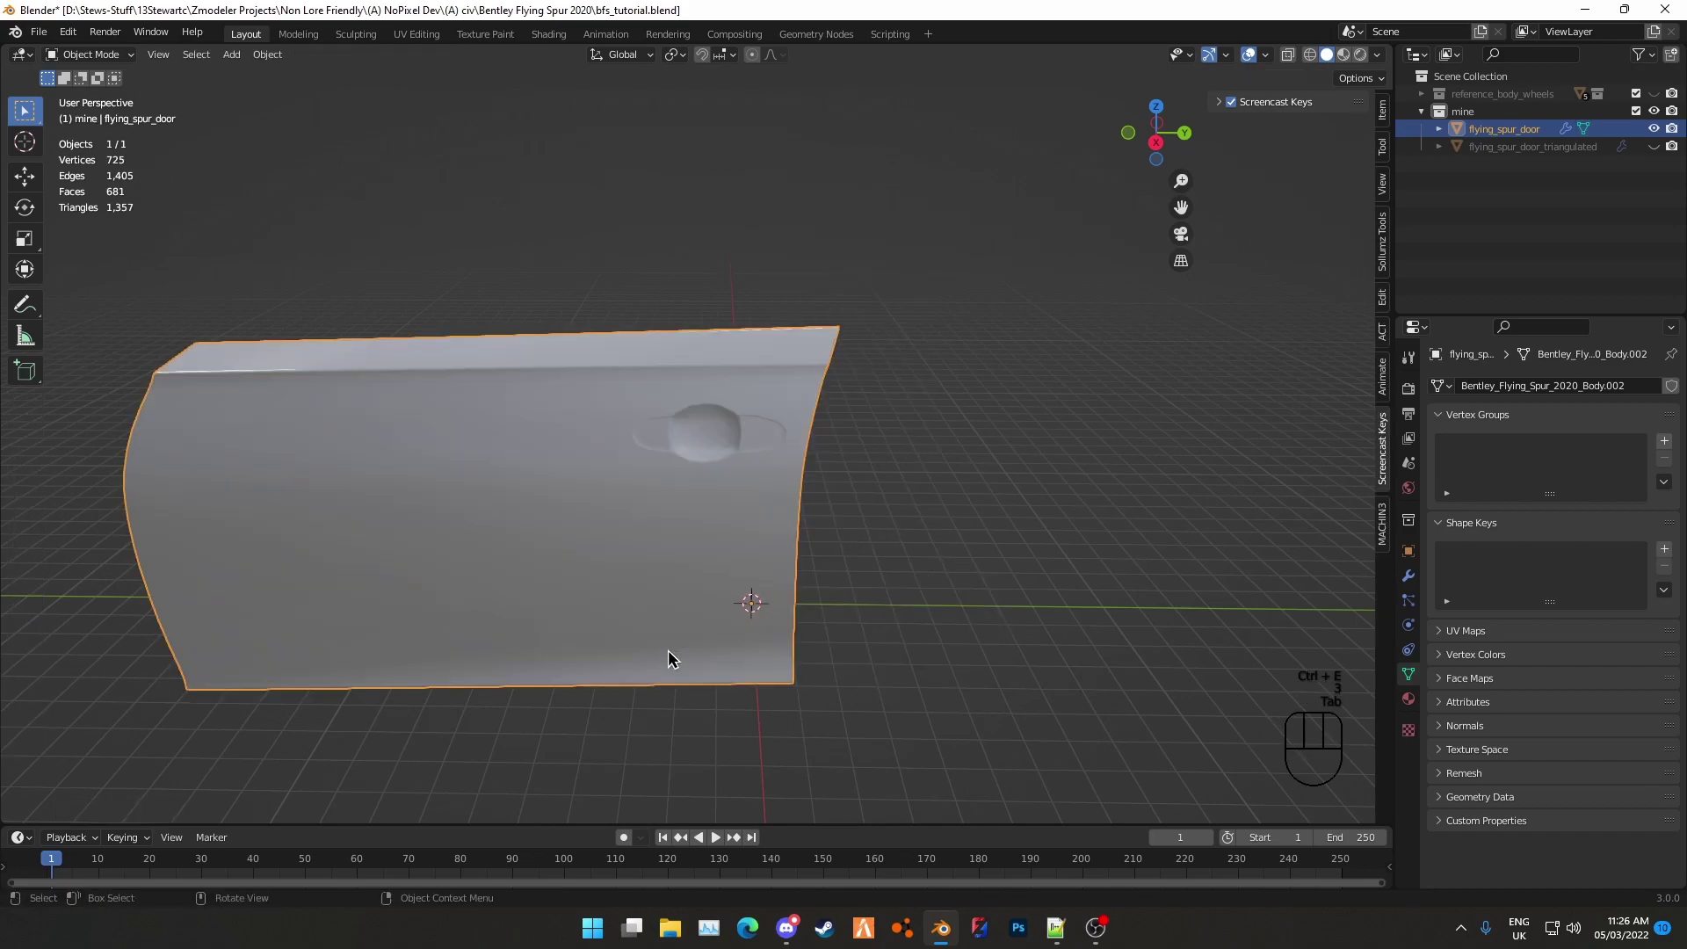
middle_click_drag(668, 650, 780, 474)
key("Tab")
Delete a redundant vertical edge loop on the door
key("1")
key("2")
left_click(746, 418, "alt+shift")
scroll(778, 431, "up", 1)
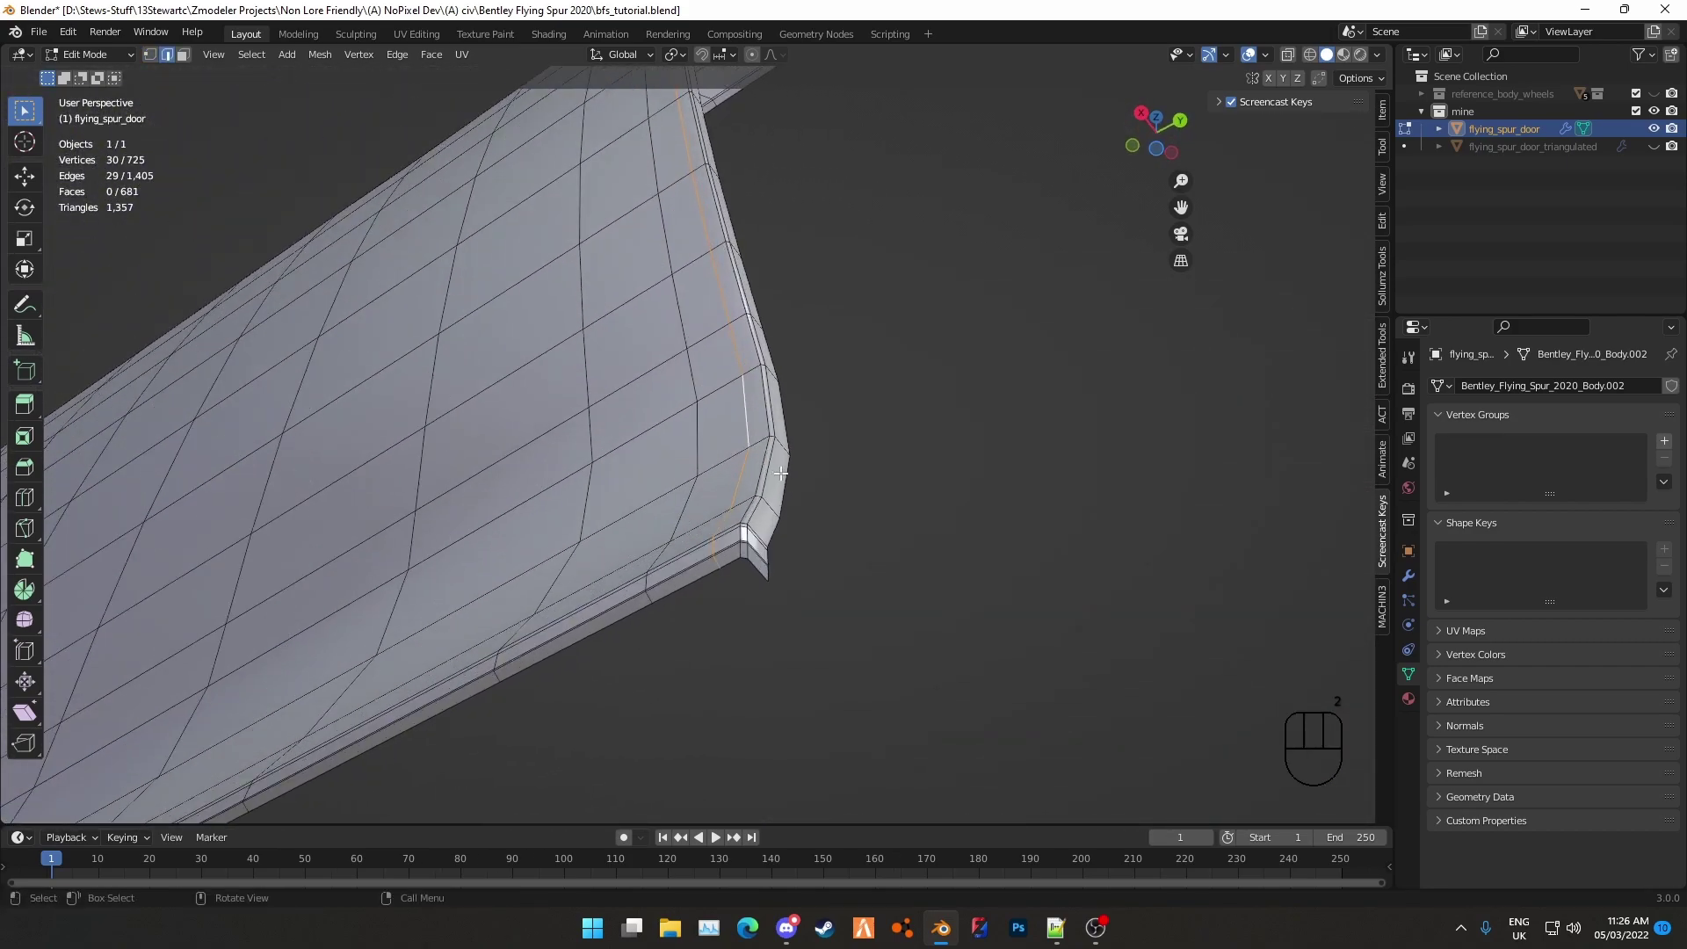
key("x")
left_click(915, 499)
middle_click_drag(932, 472, 645, 525)
key("Tab")
Delete another edge loop, bringing the door to 665 vertices, 1,287 edges and 623 faces
key("Tab")
key("s")
right_click(899, 533)
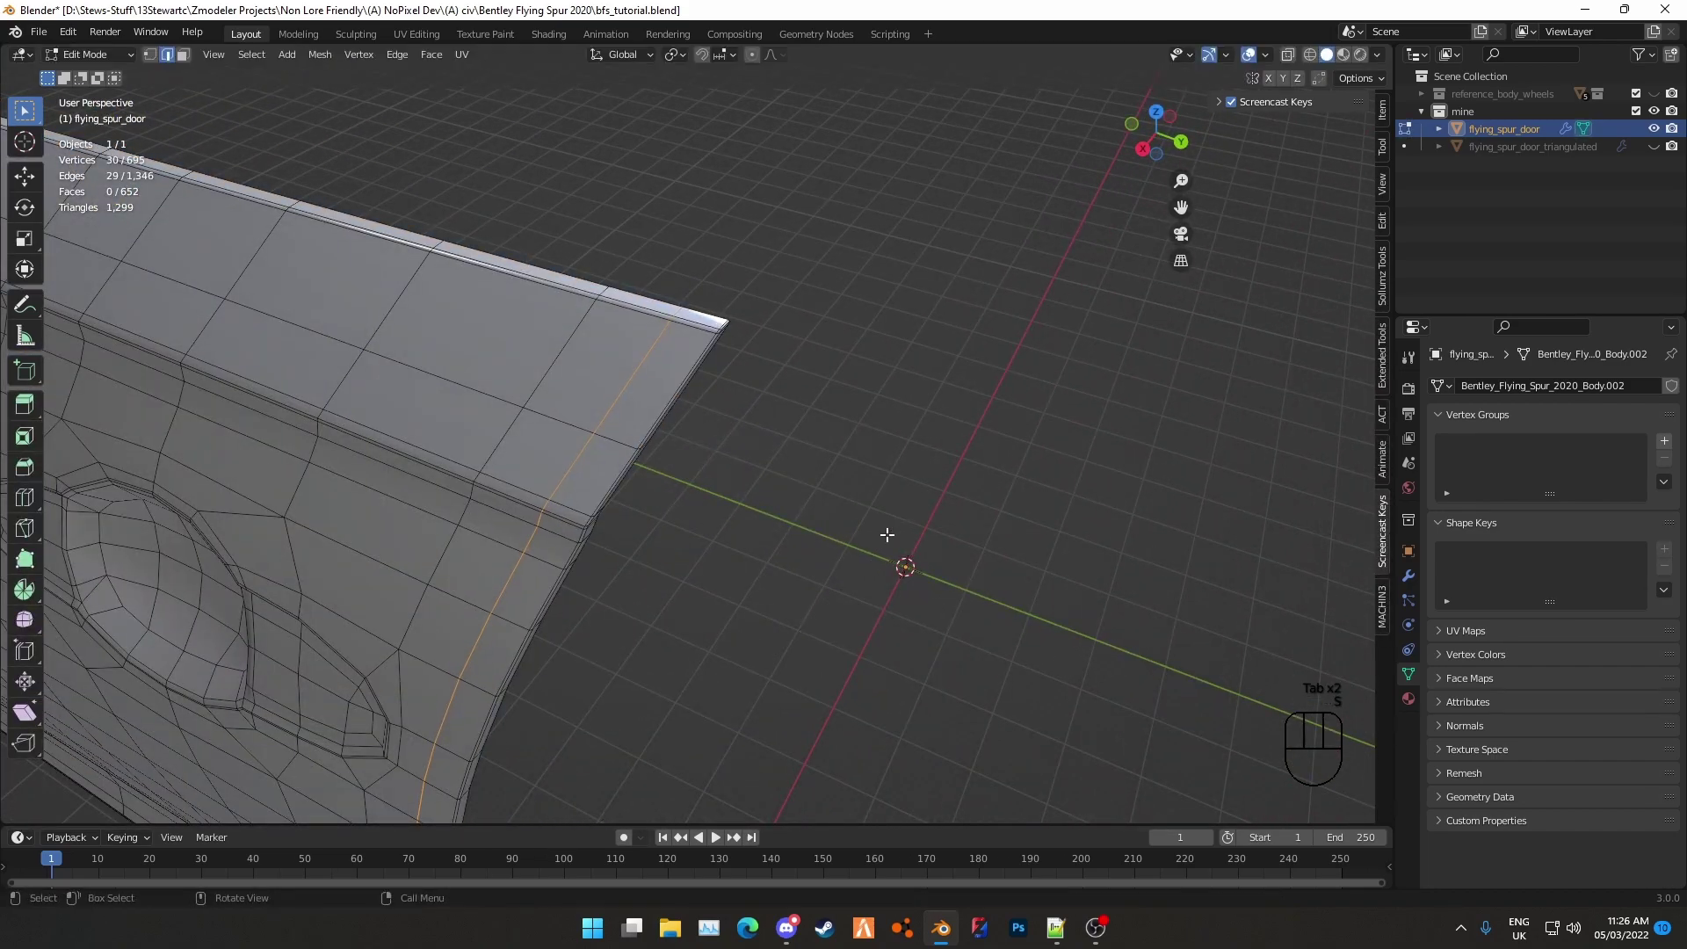
key("x")
left_click(831, 538)
left_click(741, 632)
key("Tab")
scroll(668, 608, "down", 4)
middle_click_drag(580, 598, 622, 520)
middle_click_drag(622, 520, 743, 494, "shift")
key("Tab")
key("1")
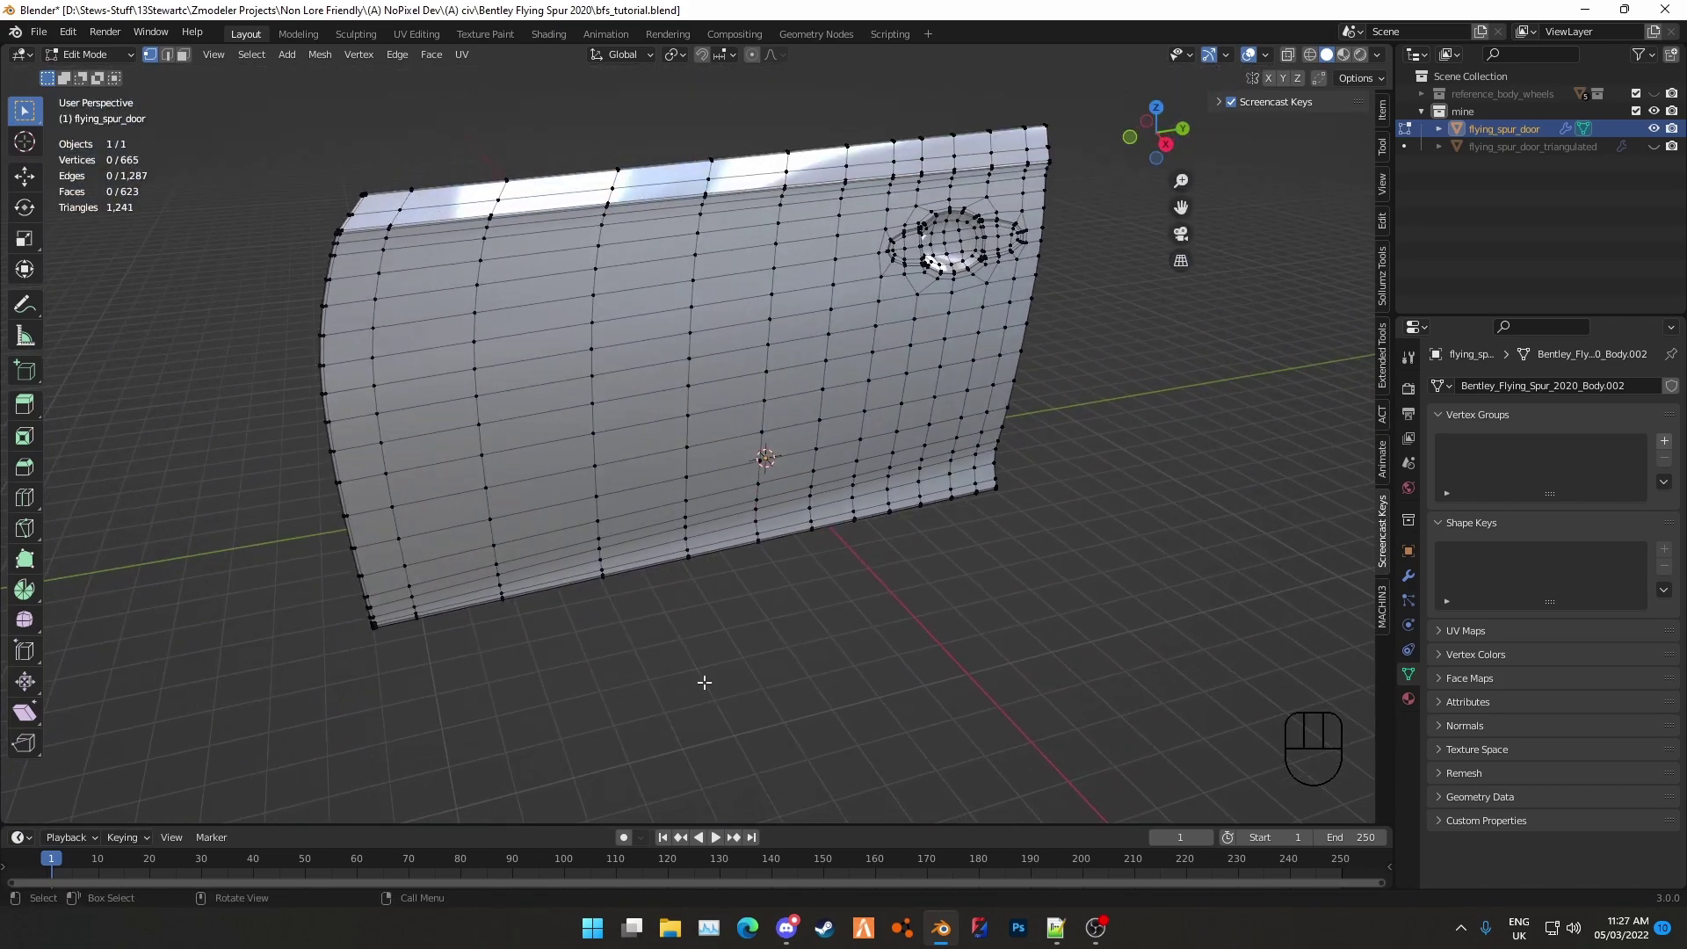
Orbit the cleaned-up door from several angles, reviewing its topology, then return to Object Mode
middle_click_drag(701, 681, 640, 527)
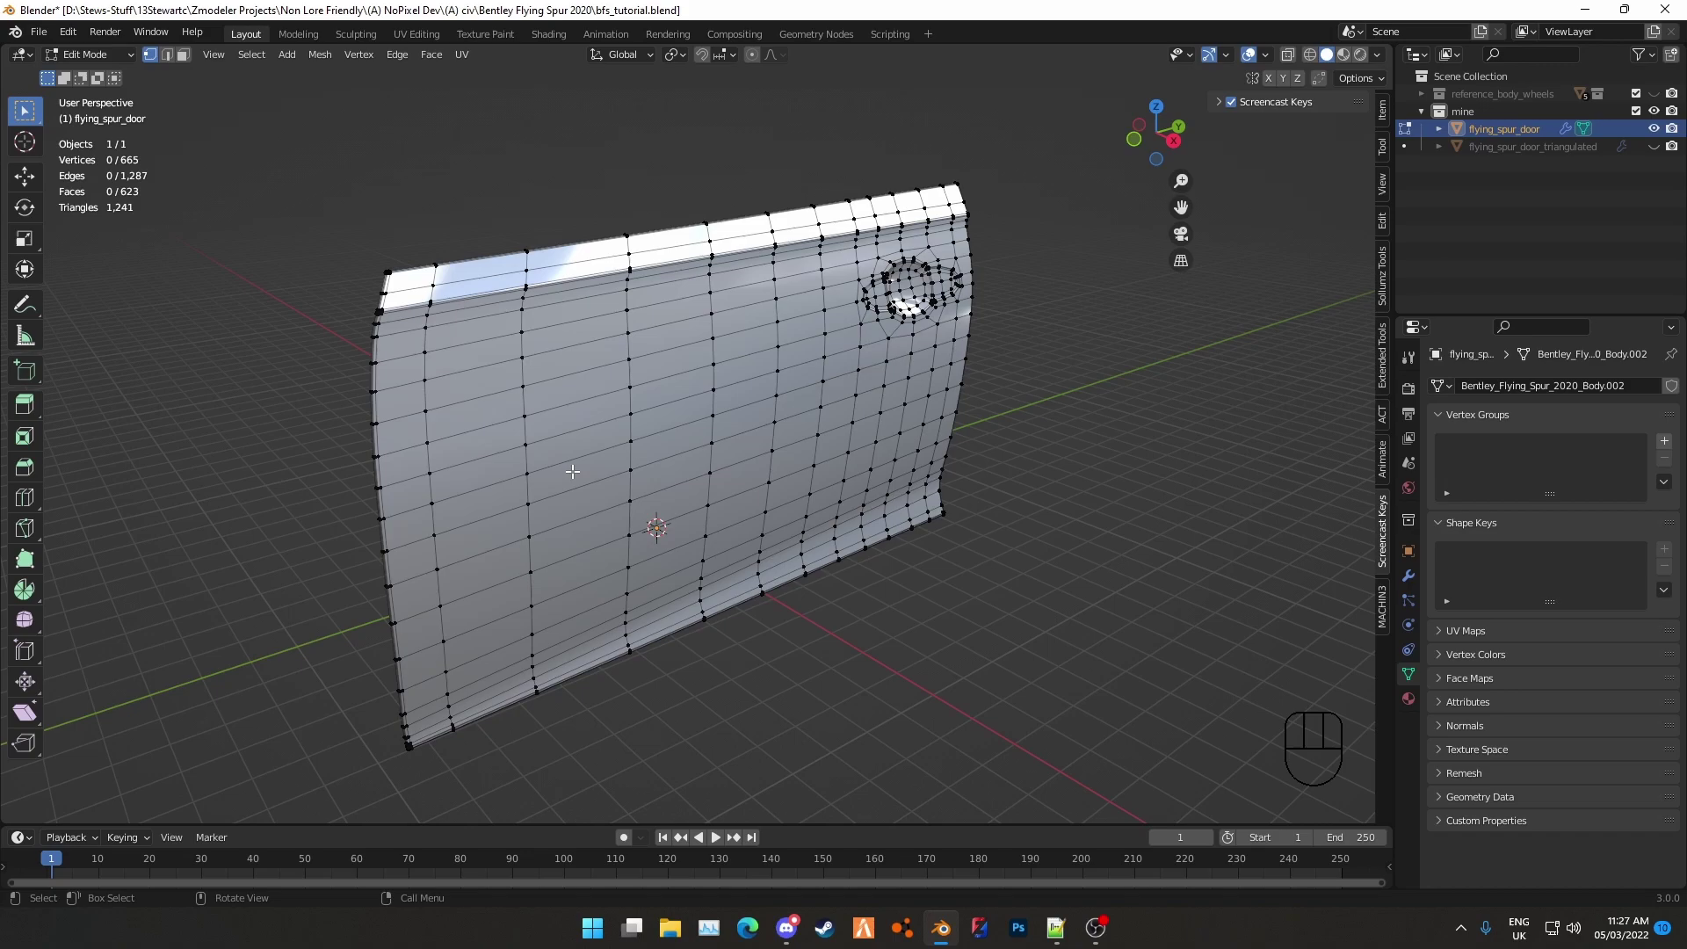
middle_click_drag(676, 478, 675, 577)
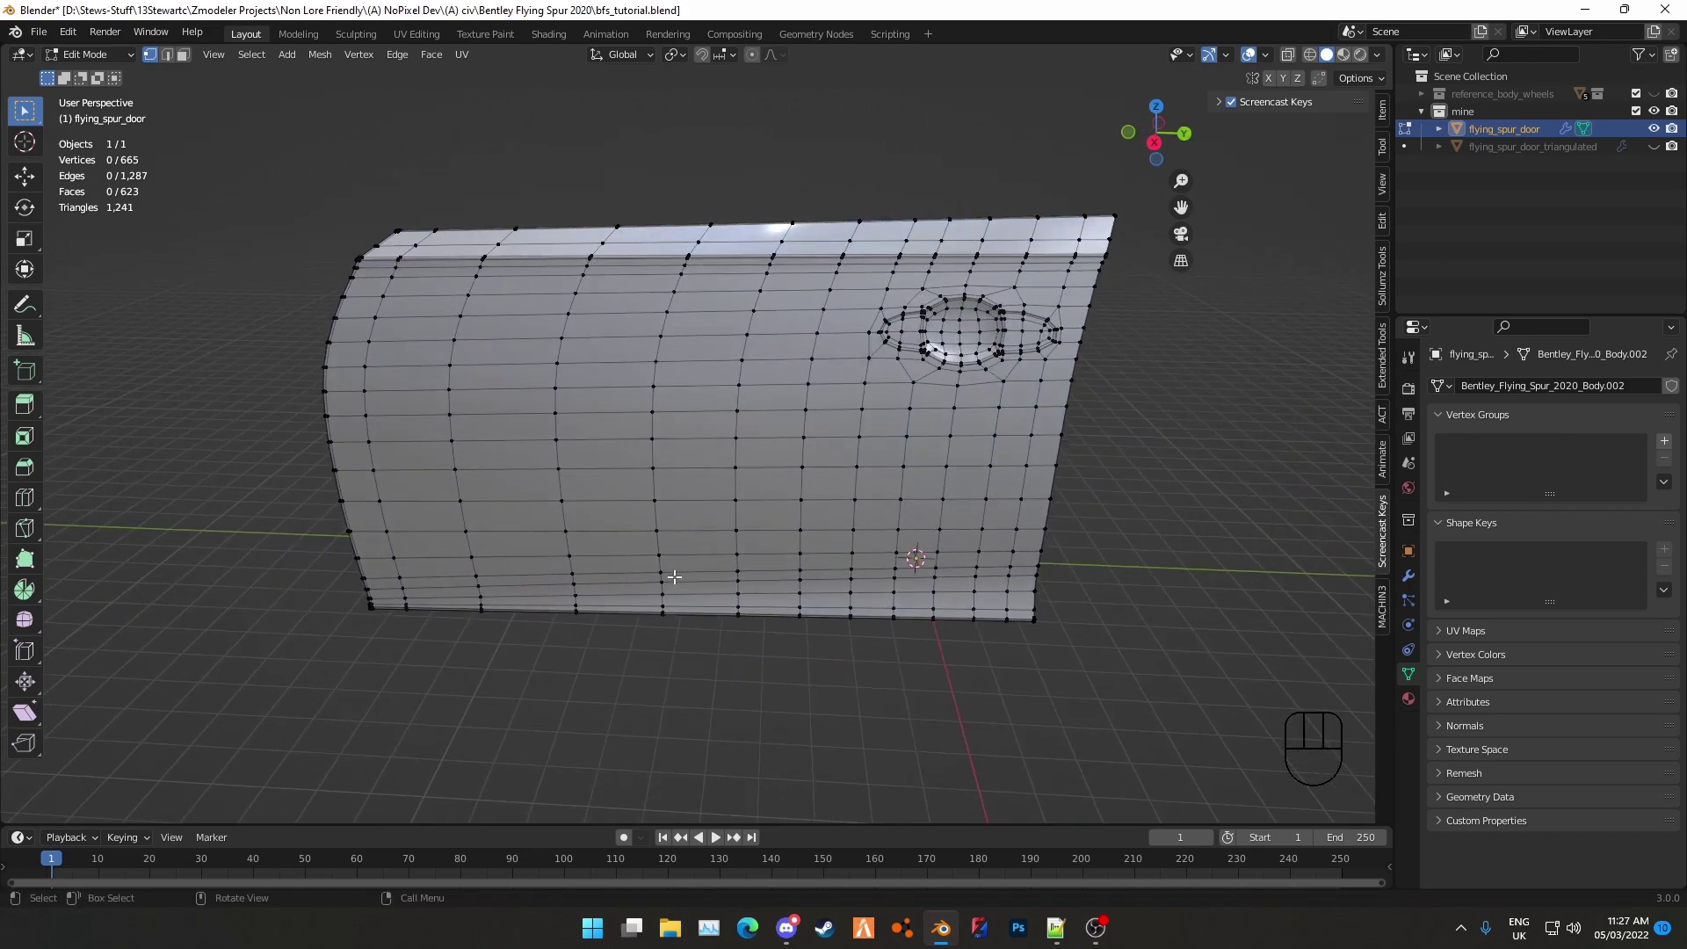
key("Tab")
middle_click_drag(693, 499, 1025, 559)
key("Tab")
key("1")
key("a")
key("a")
middle_click_drag(504, 663, 584, 614)
key("3")
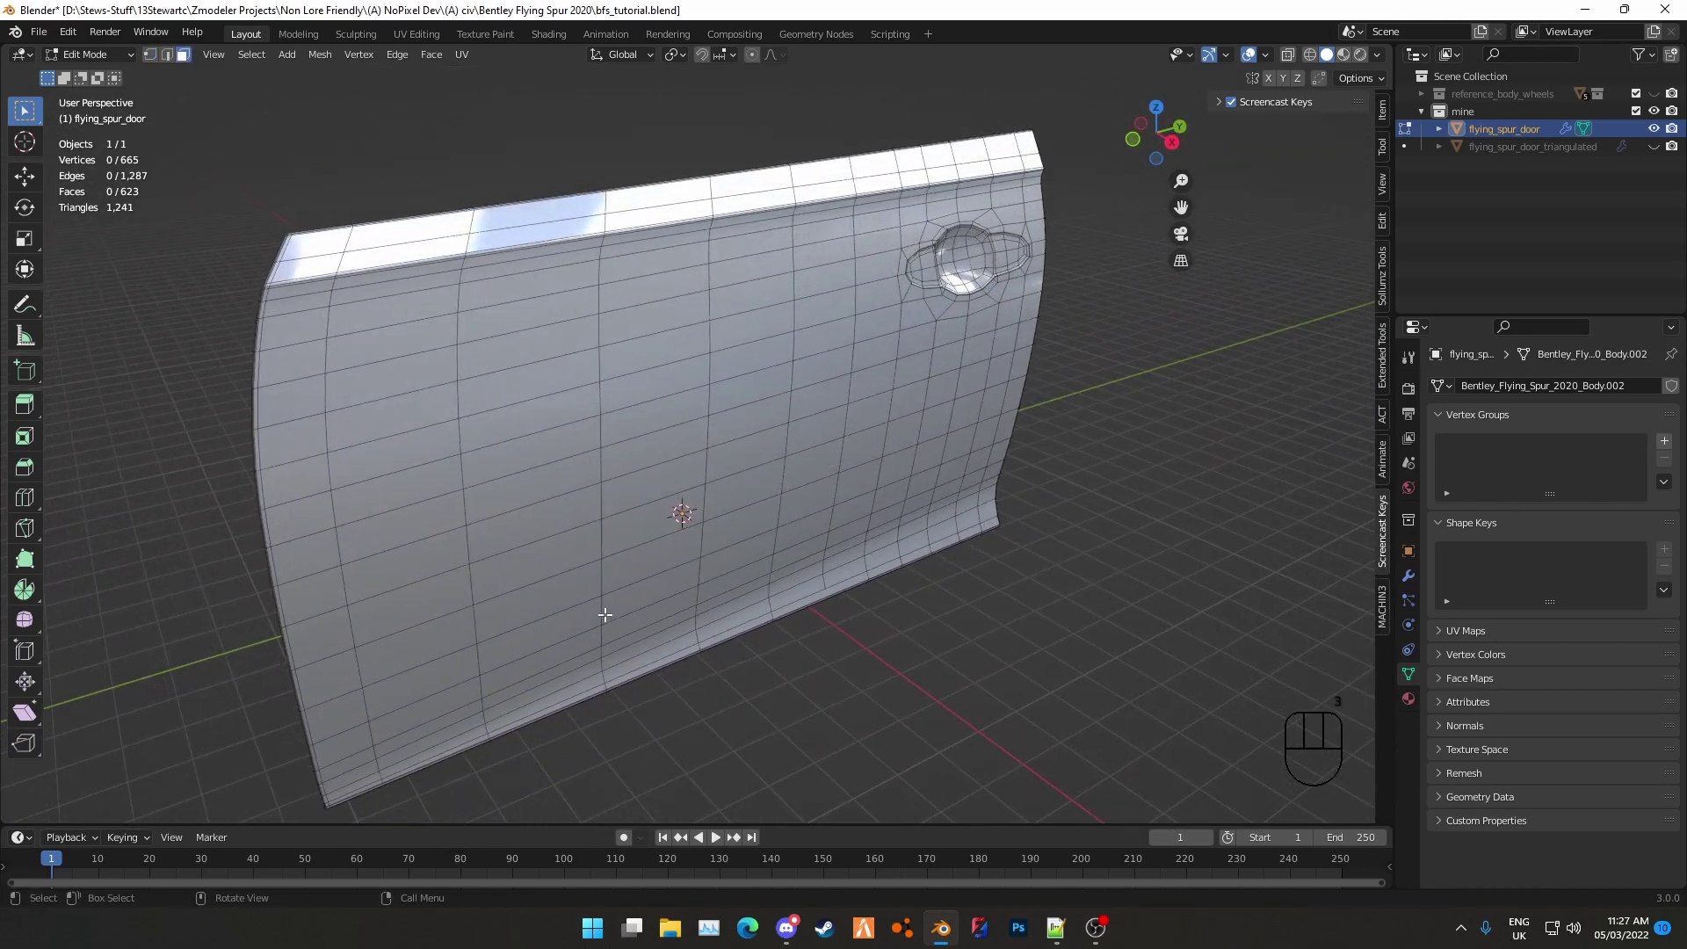
key("Tab")
Hide the cleaned door, unhide flying_spur_door_triangulated and edit its edges
key("h")
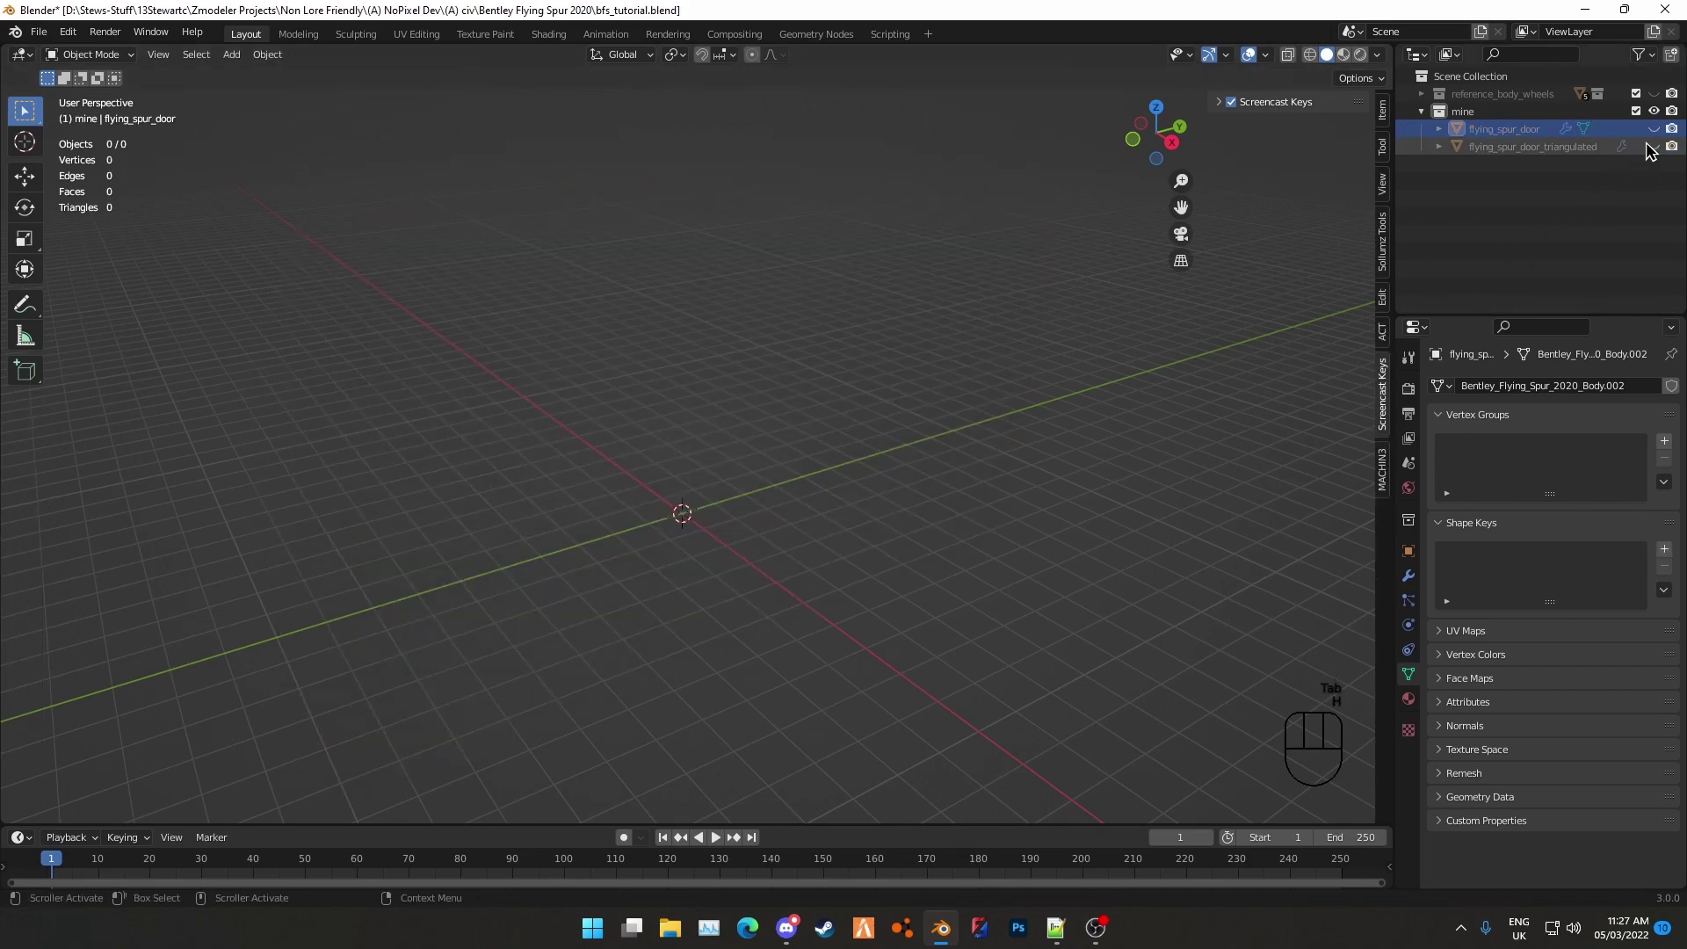
left_click(1653, 146)
left_click(1521, 147)
key("Tab")
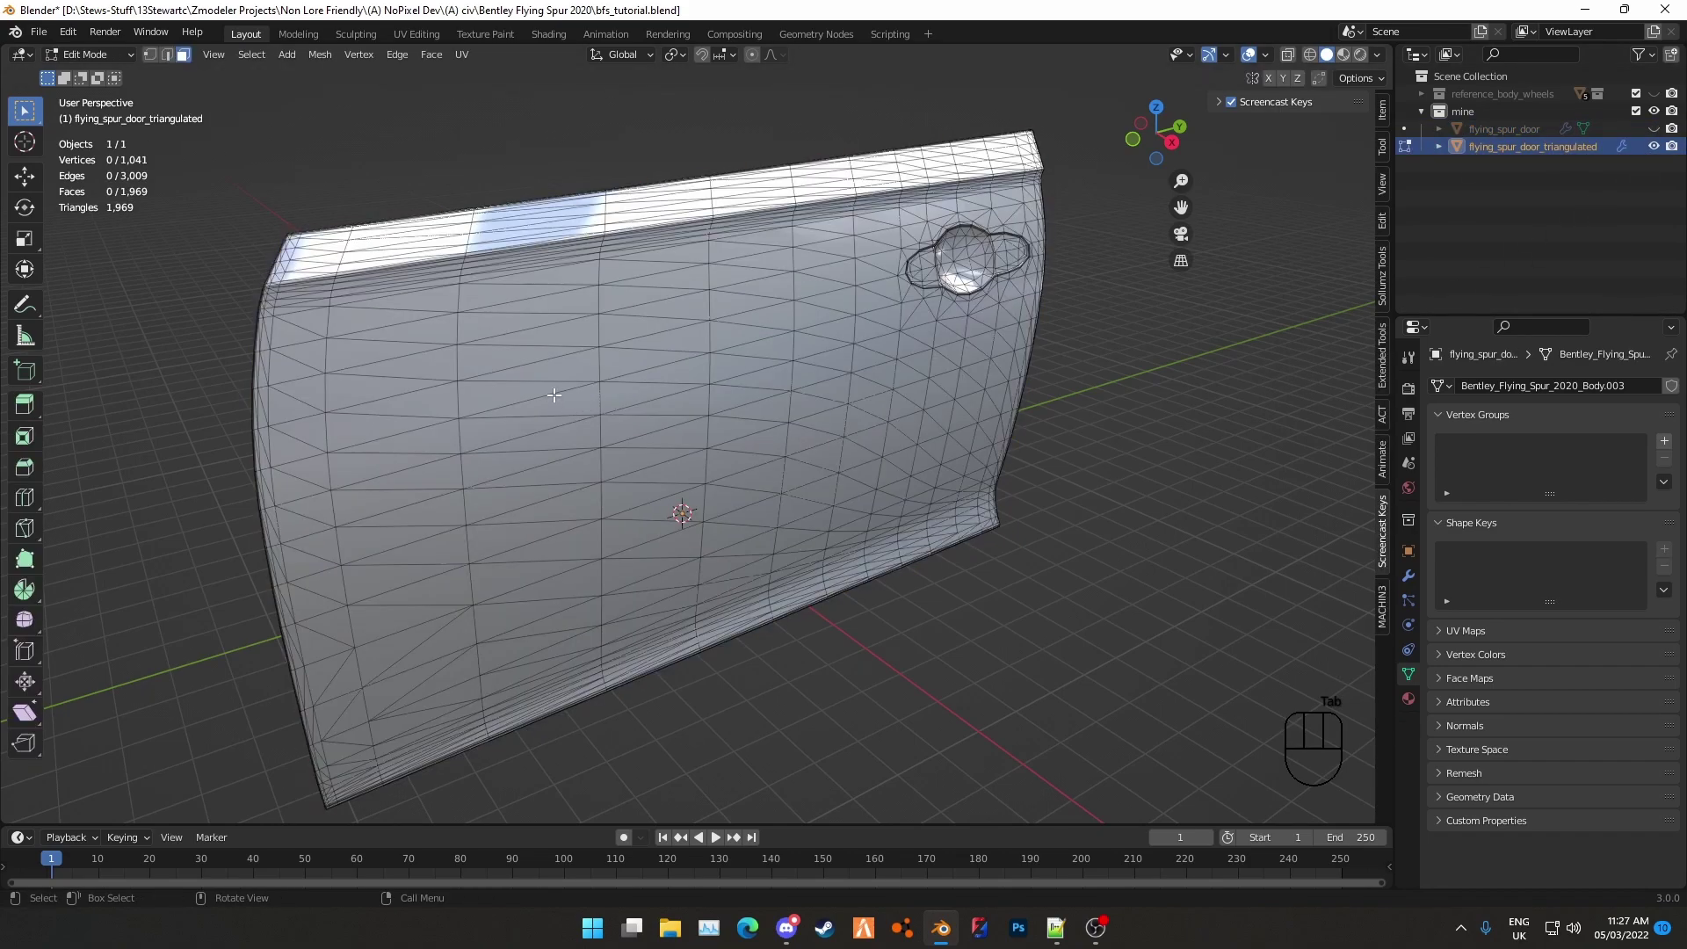
key("2")
Select and then deselect an edge on the triangulated door panel while orbiting
middle_click_drag(461, 355, 572, 313)
left_click(594, 310)
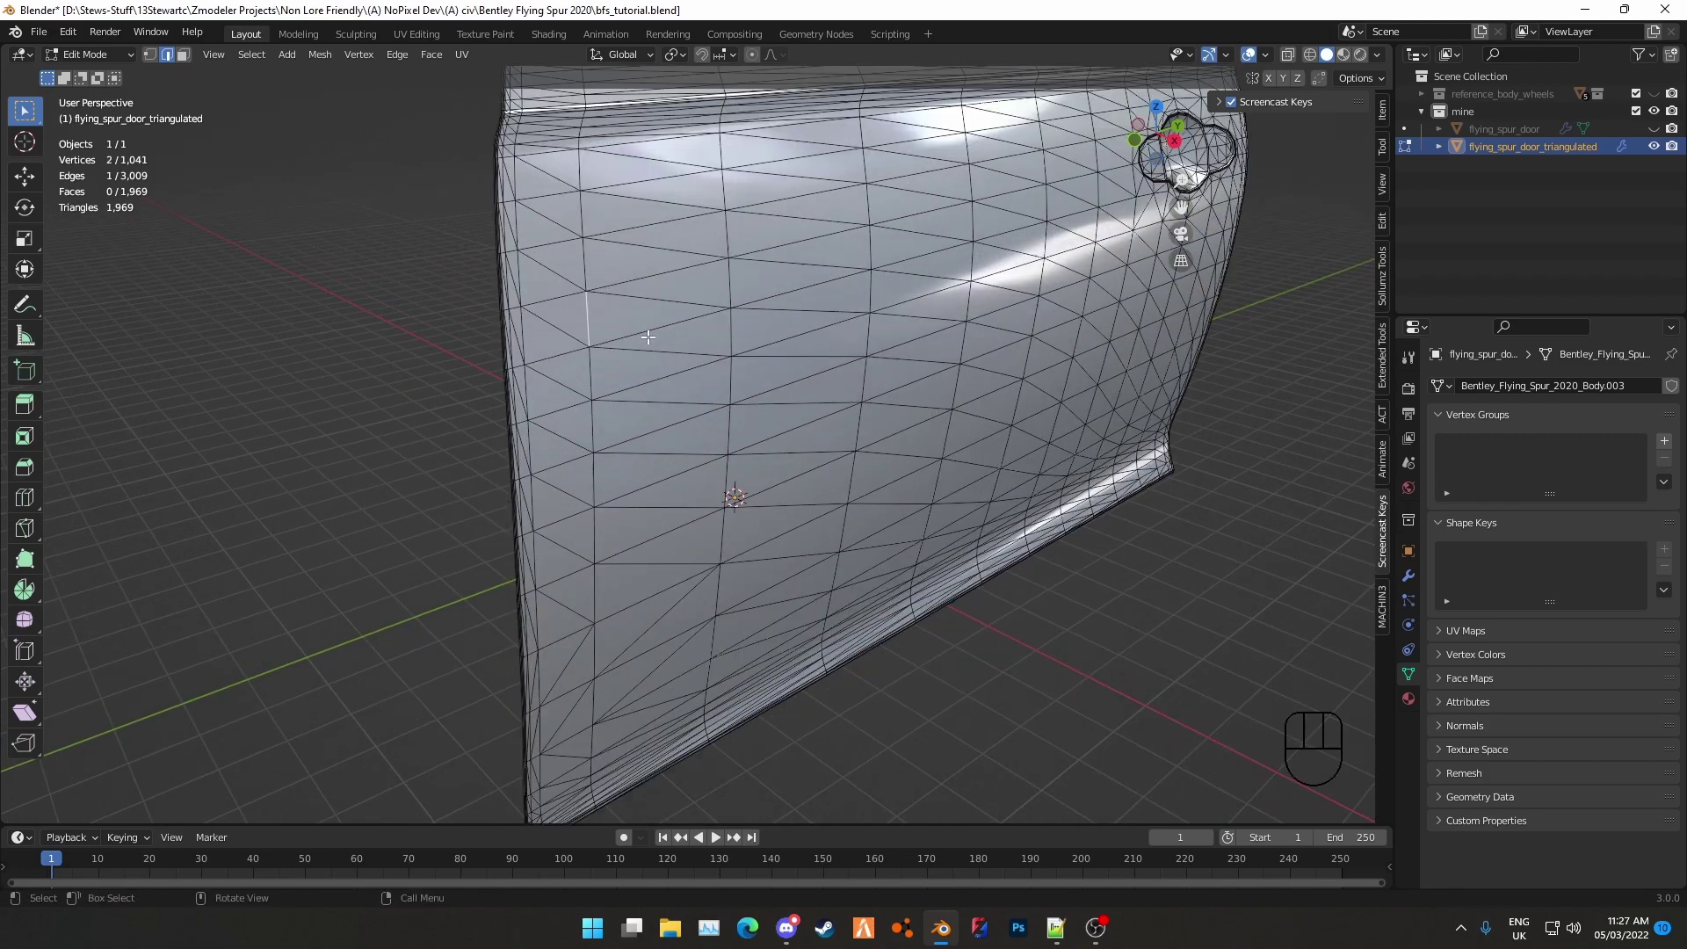
middle_click_drag(594, 136, 525, 268)
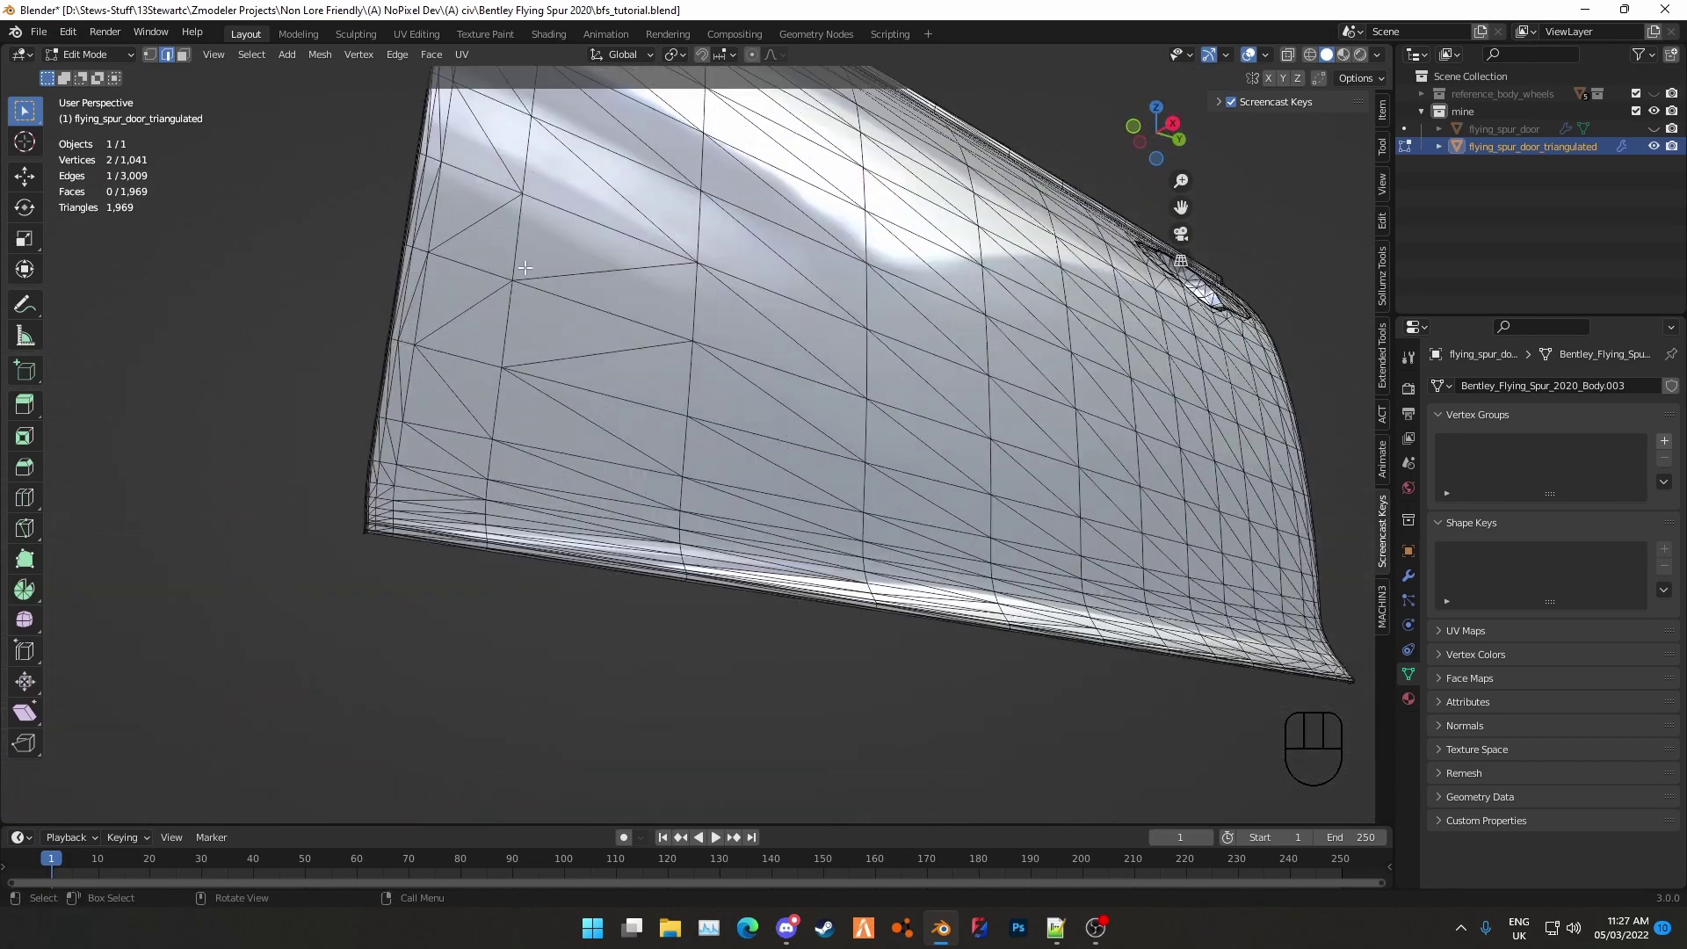
scroll(587, 428, "down", 4)
middle_click_drag(586, 439, 609, 516)
left_click(926, 709)
Orbit and zoom around the triangulated door to inspect its 1,969 triangles
middle_click_drag(886, 511, 870, 558)
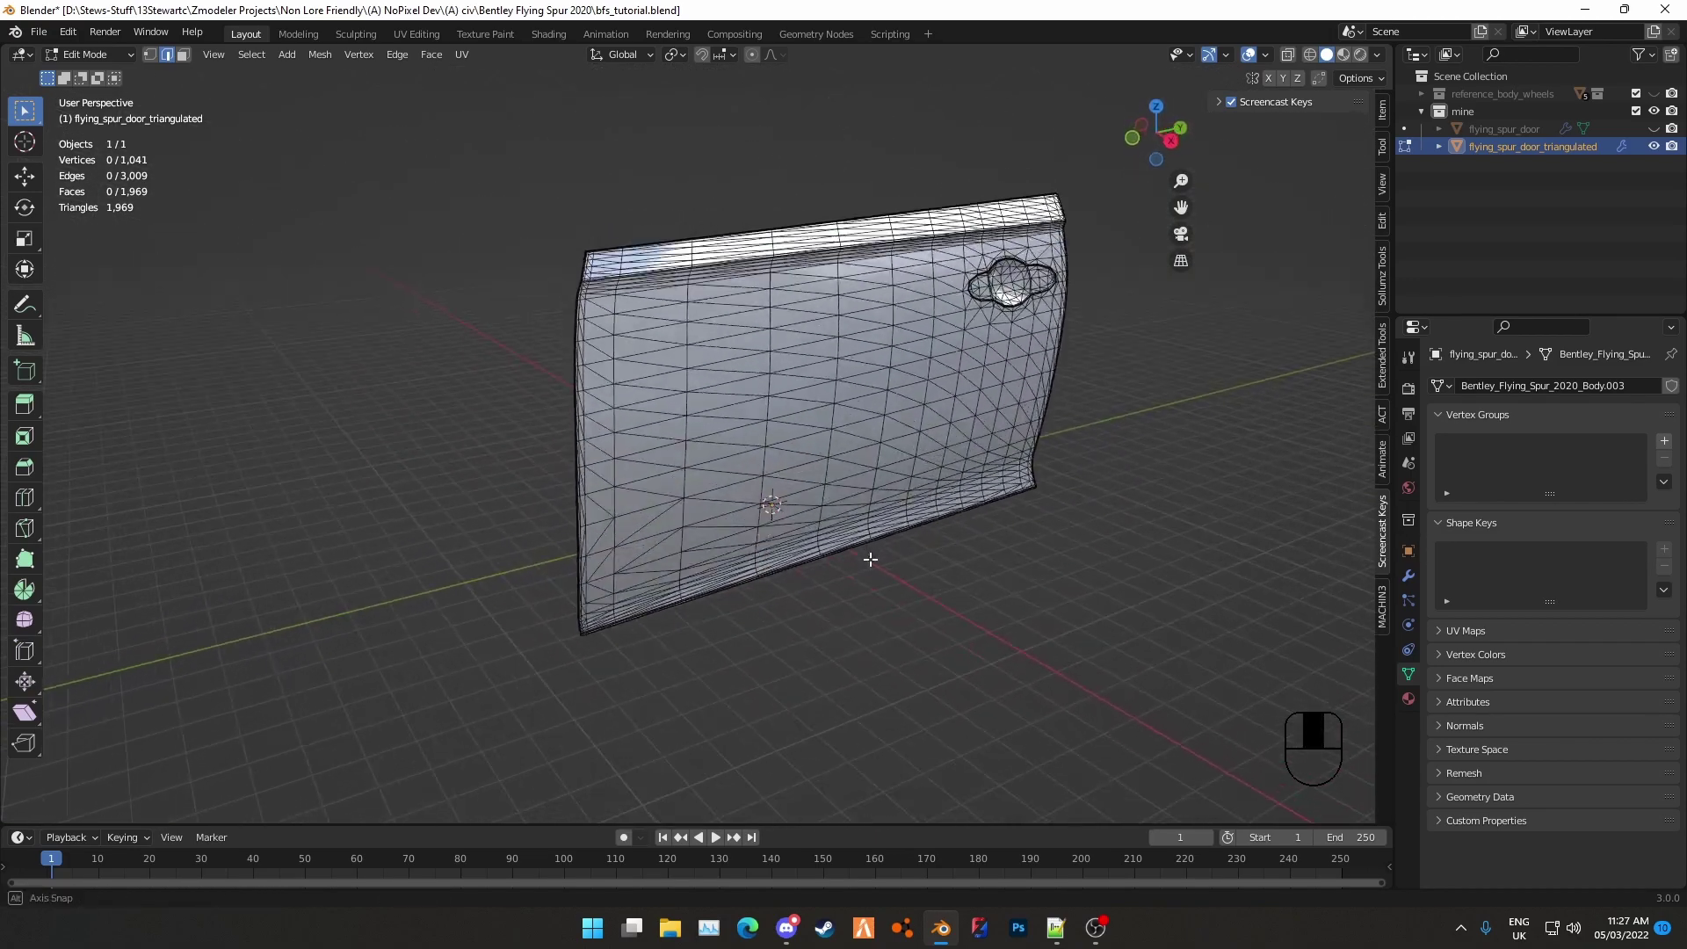
scroll(870, 559, "down", 1)
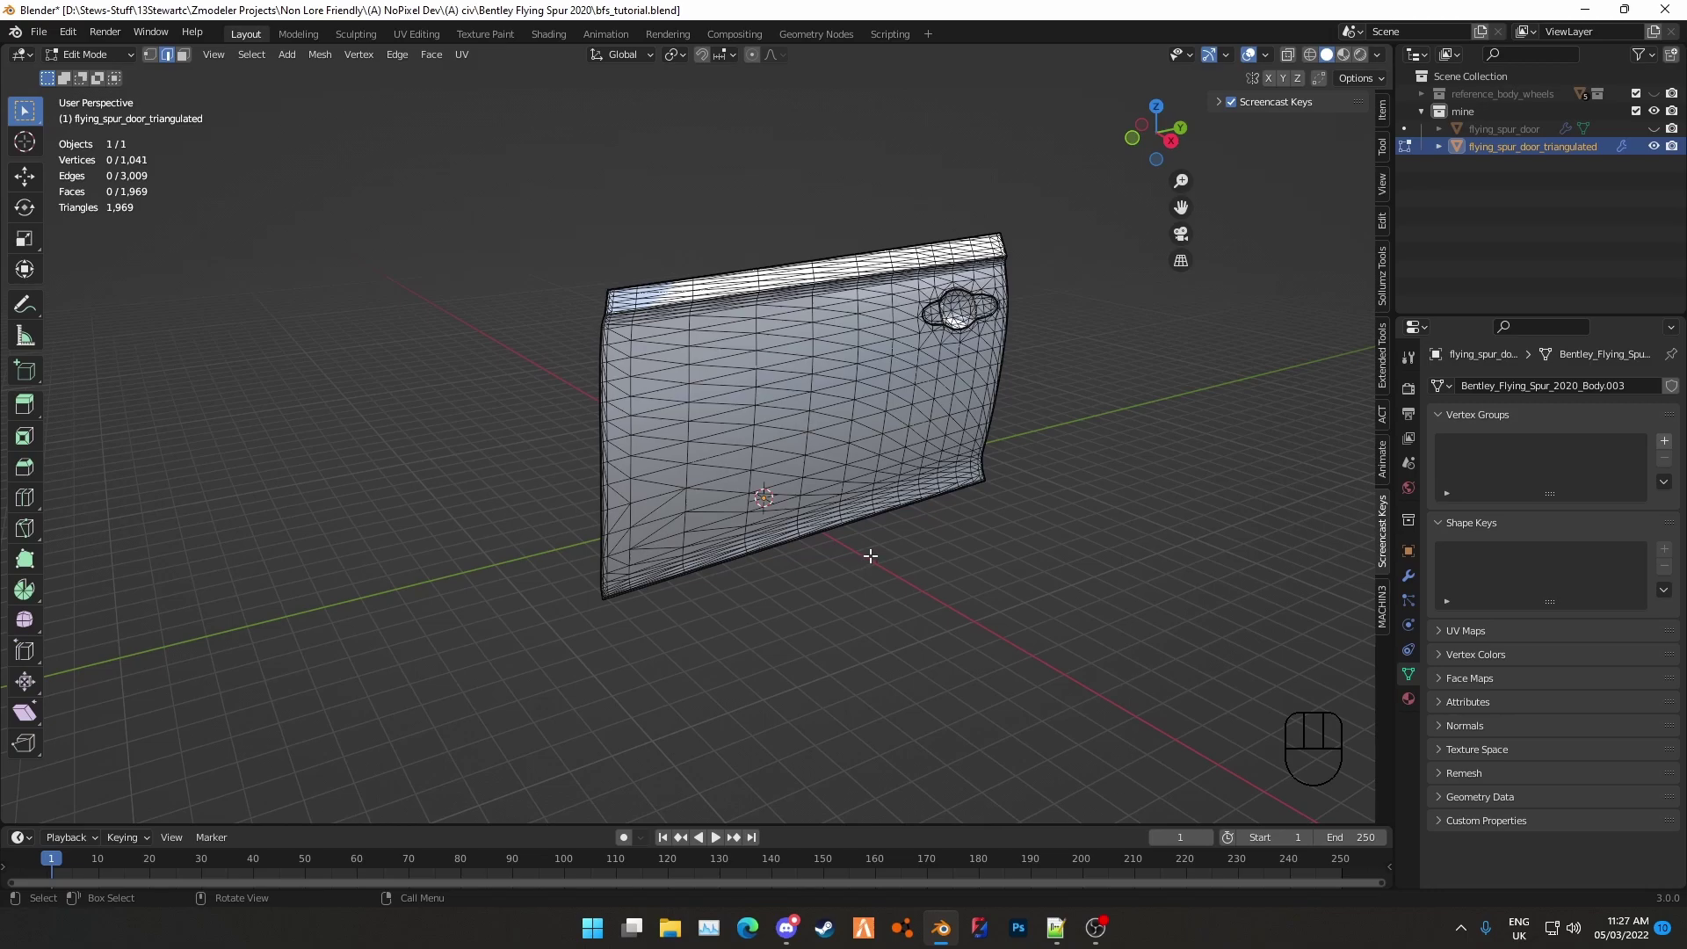
middle_click_drag(860, 556, 833, 535)
scroll(703, 606, "up", 6)
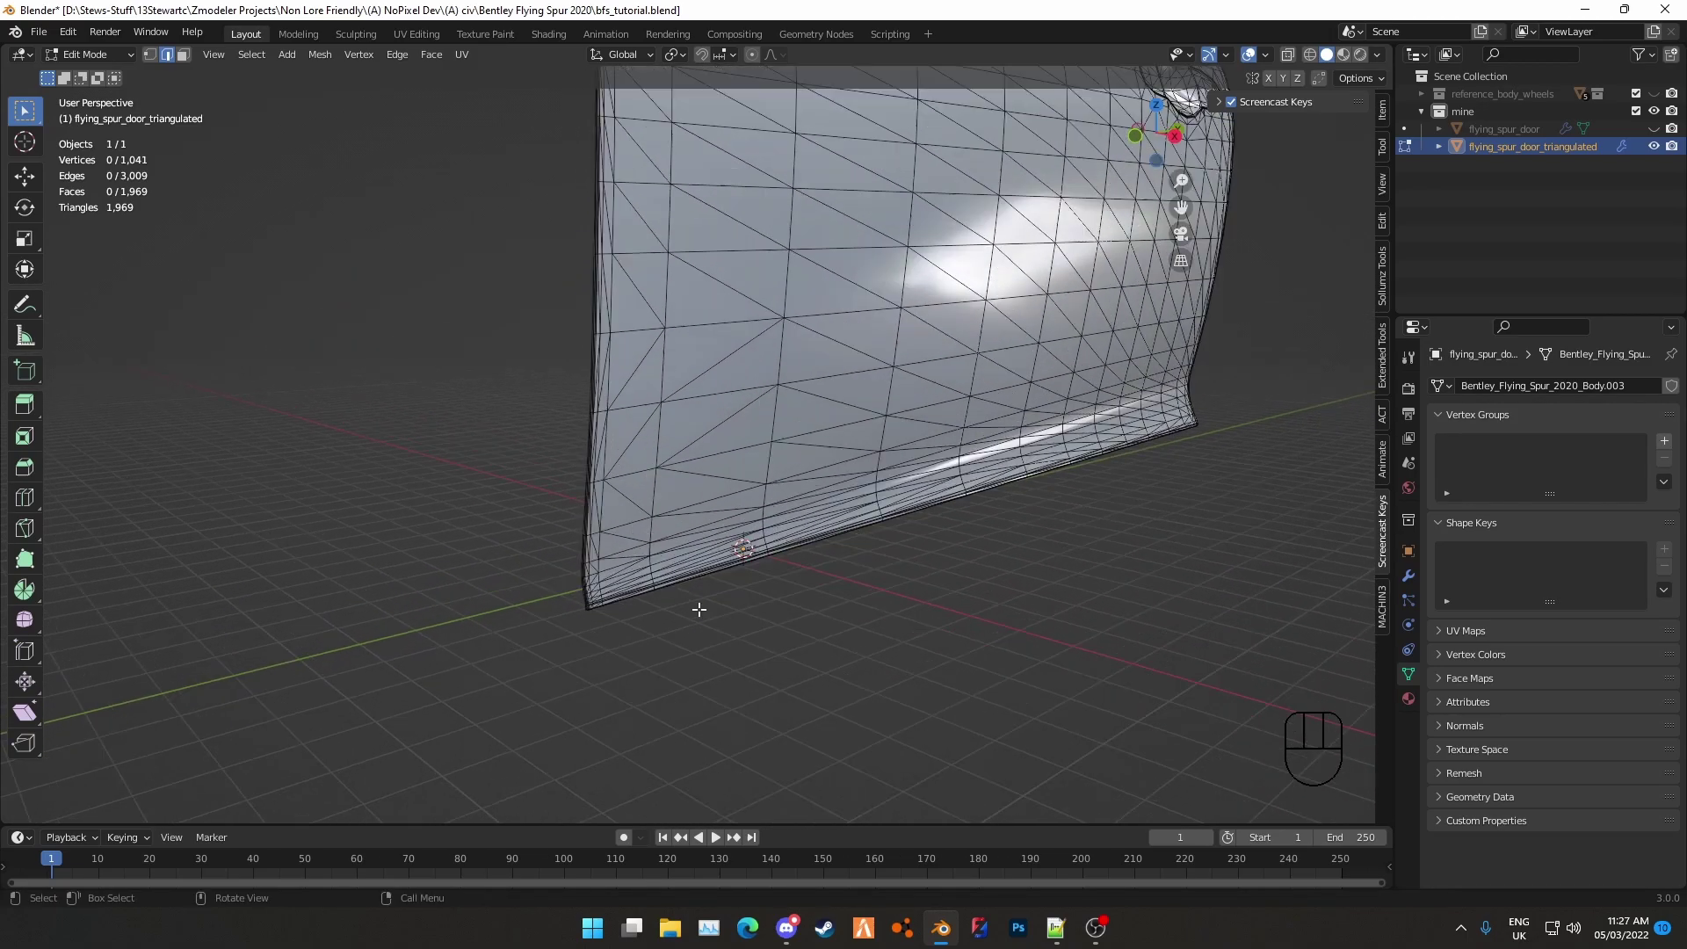
middle_click_drag(664, 601, 648, 567)
scroll(621, 528, "up", 2)
scroll(633, 548, "down", 3)
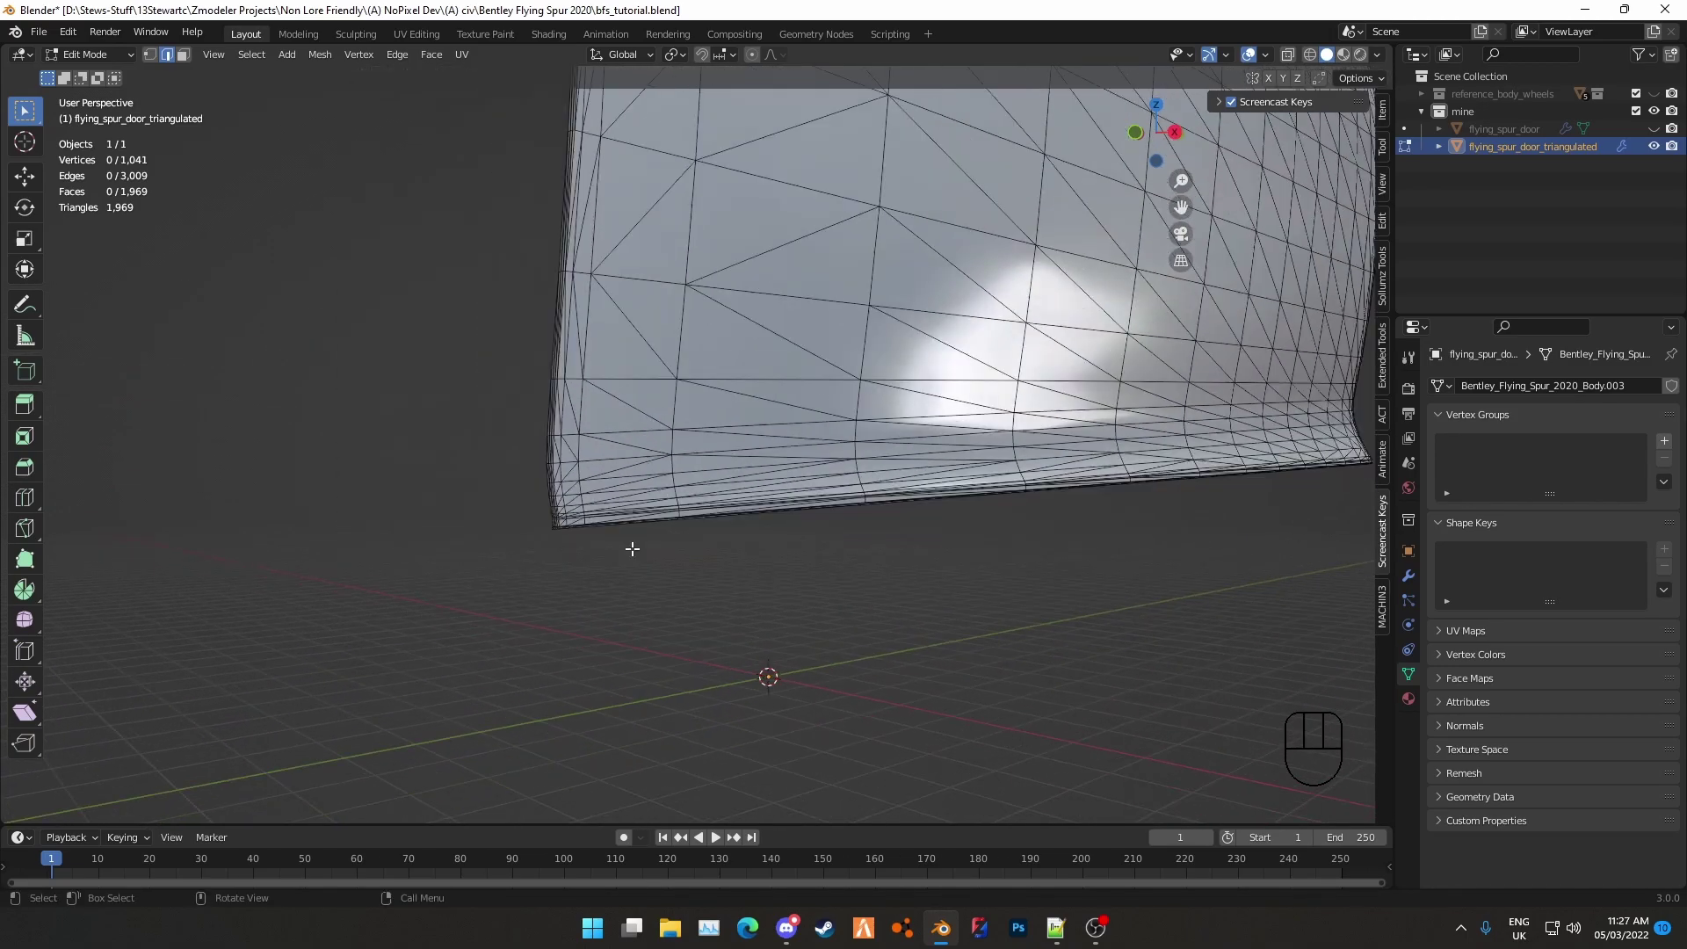
scroll(650, 546, "down", 4)
middle_click_drag(736, 530, 747, 580)
scroll(742, 589, "up", 6)
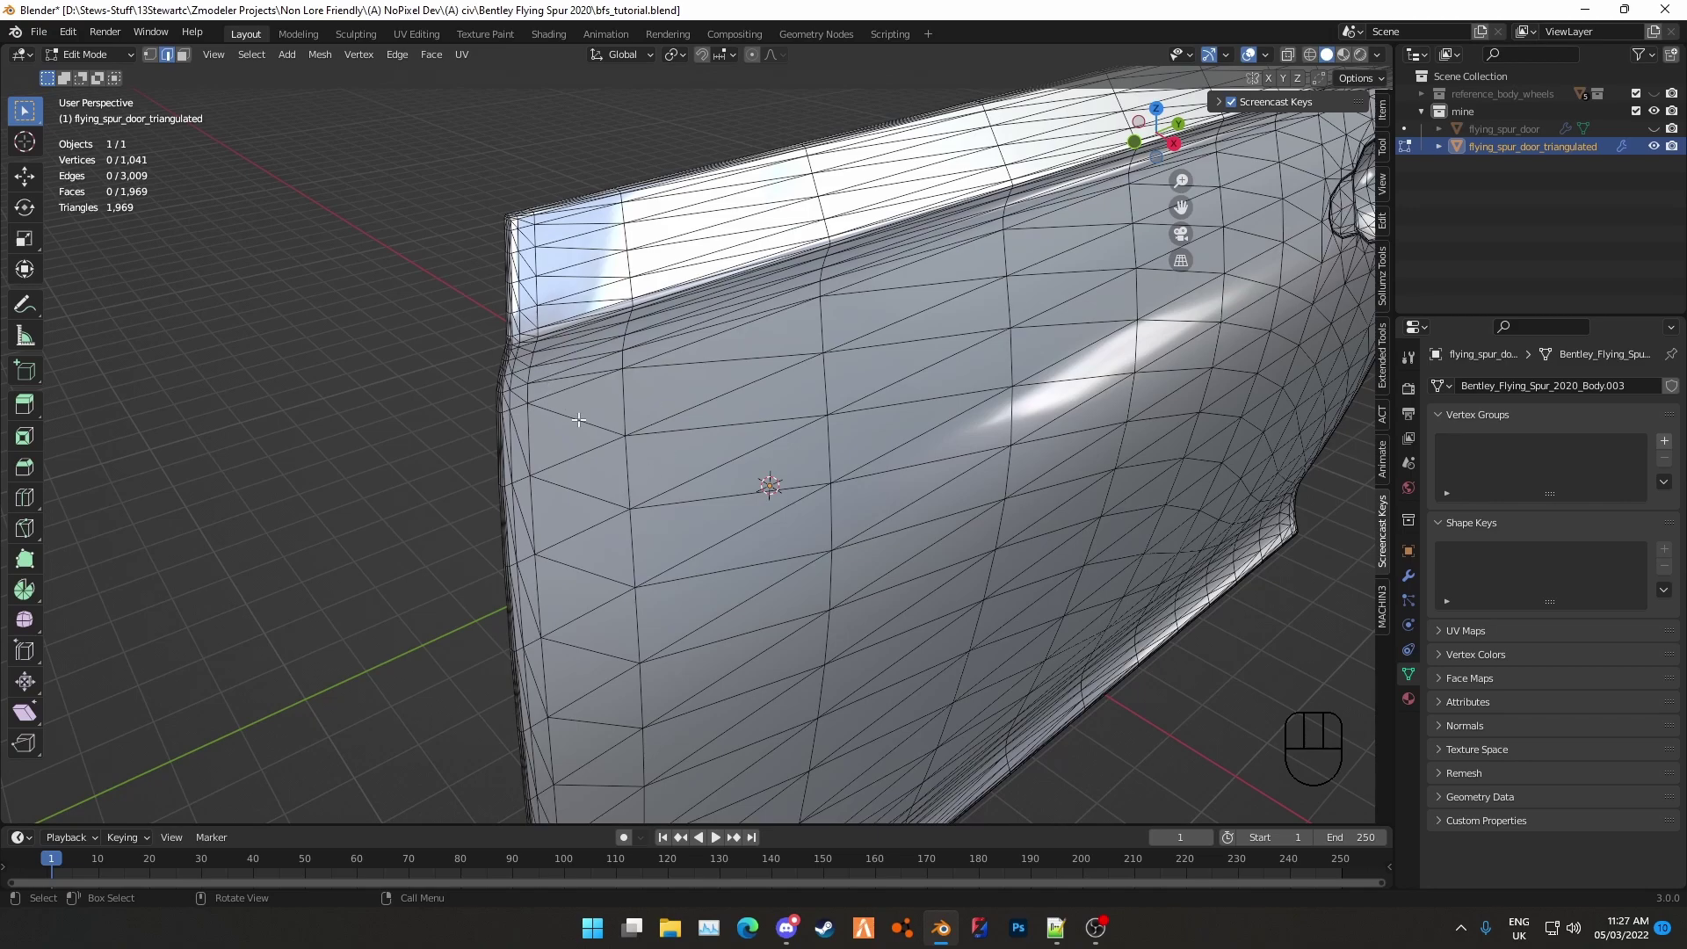
scroll(575, 419, "down", 4)
middle_click_drag(572, 419, 603, 339)
In face select, merge a narrow triangle pair at the door's left edge into one quad
scroll(510, 374, "up", 7)
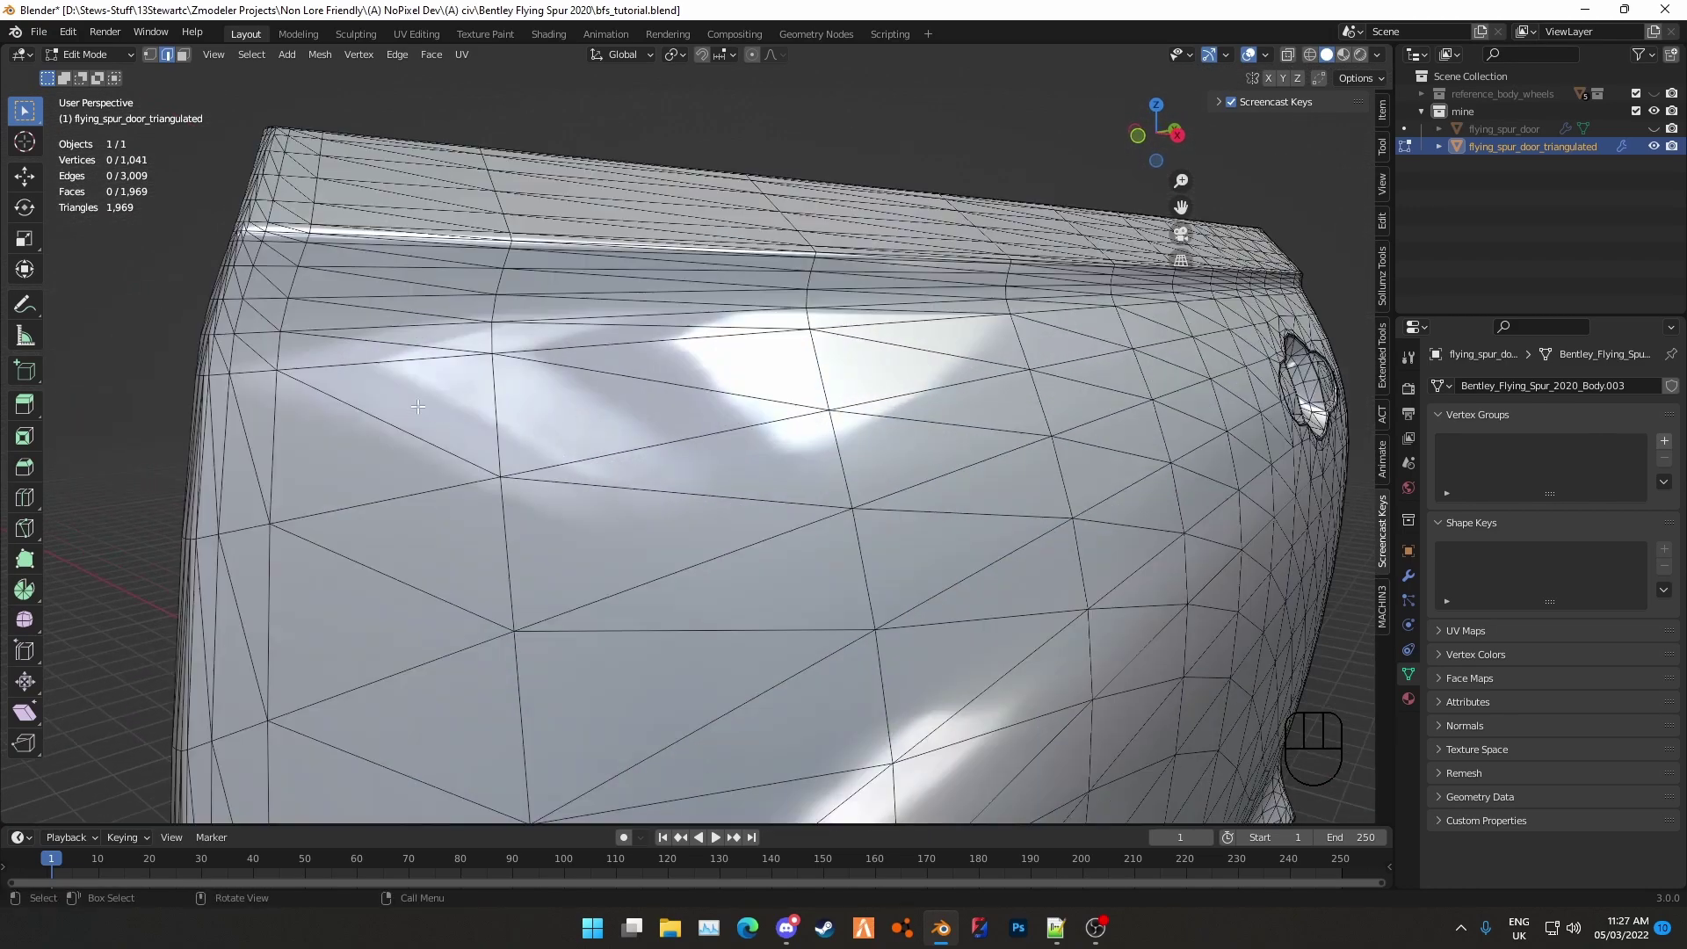
key("3")
left_click(214, 360)
scroll(259, 352, "down", 2)
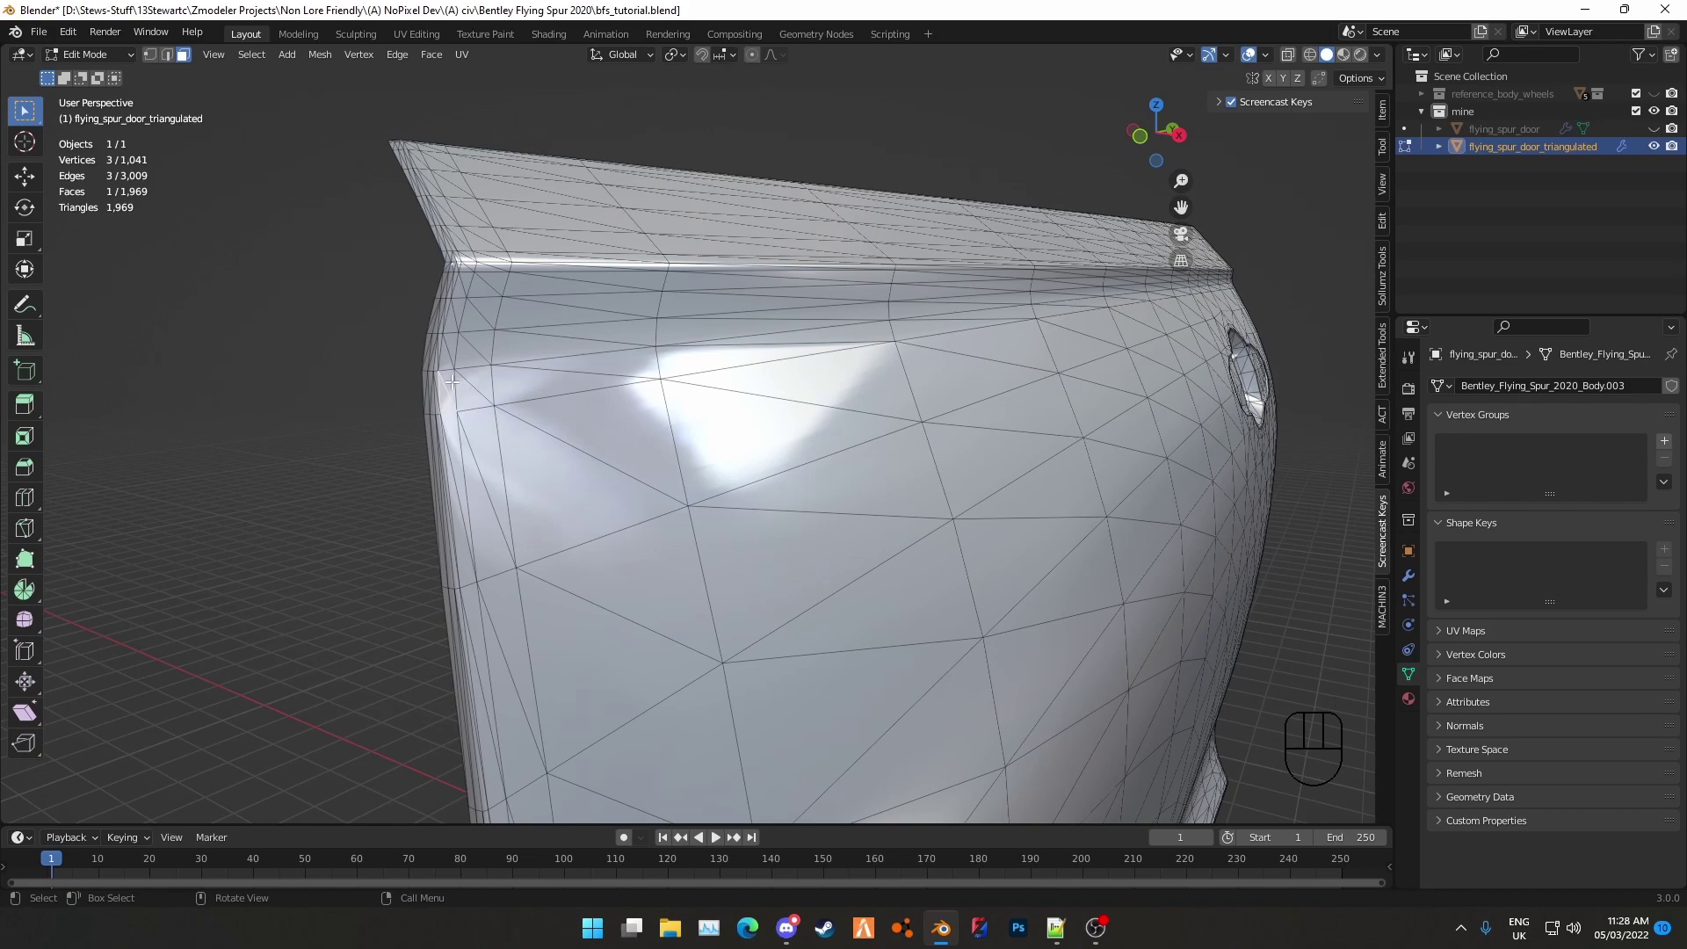
key("shift")
middle_click_drag(494, 396, 519, 414)
scroll(527, 416, "up", 3)
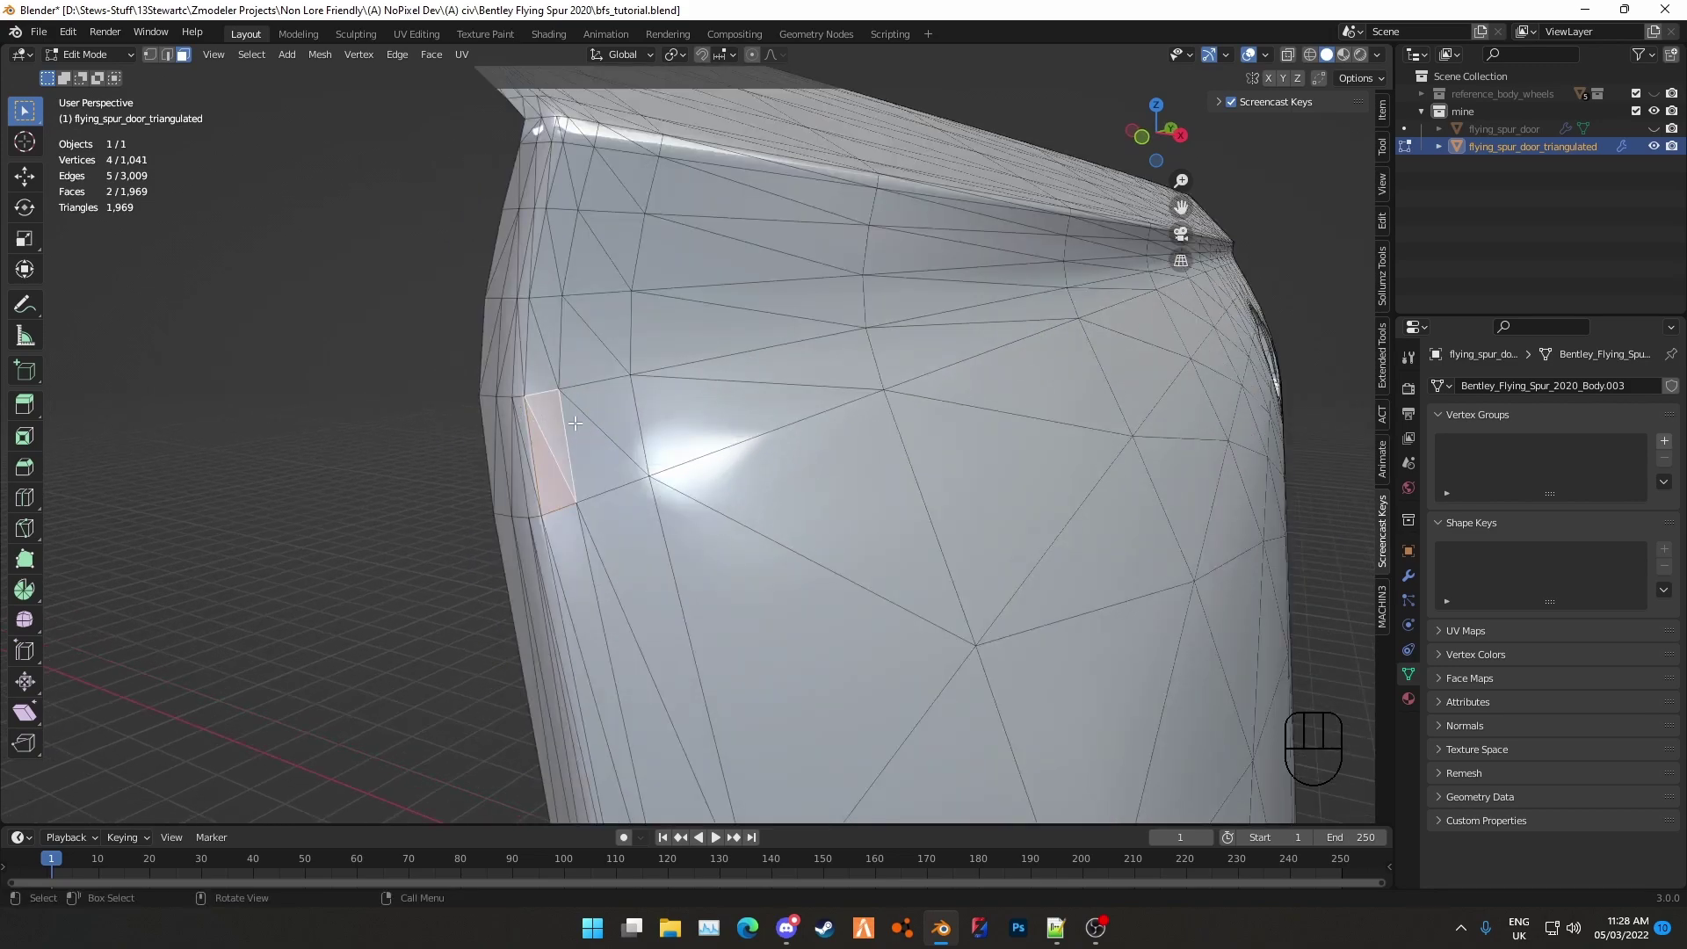
left_click(487, 429)
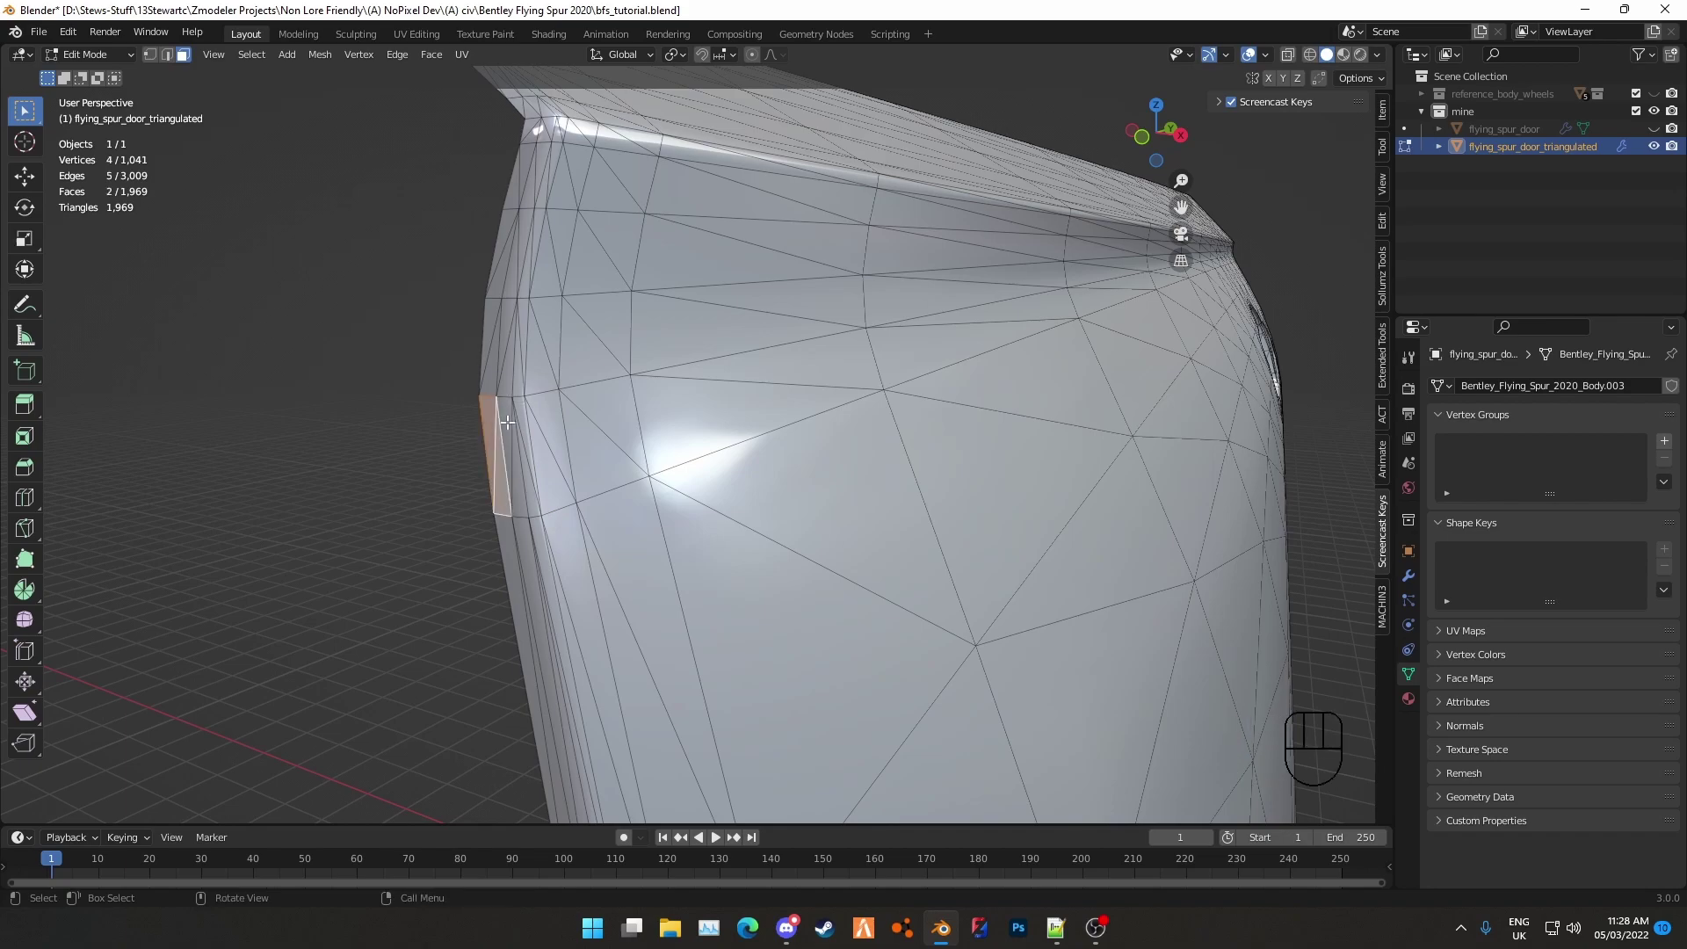
key("f")
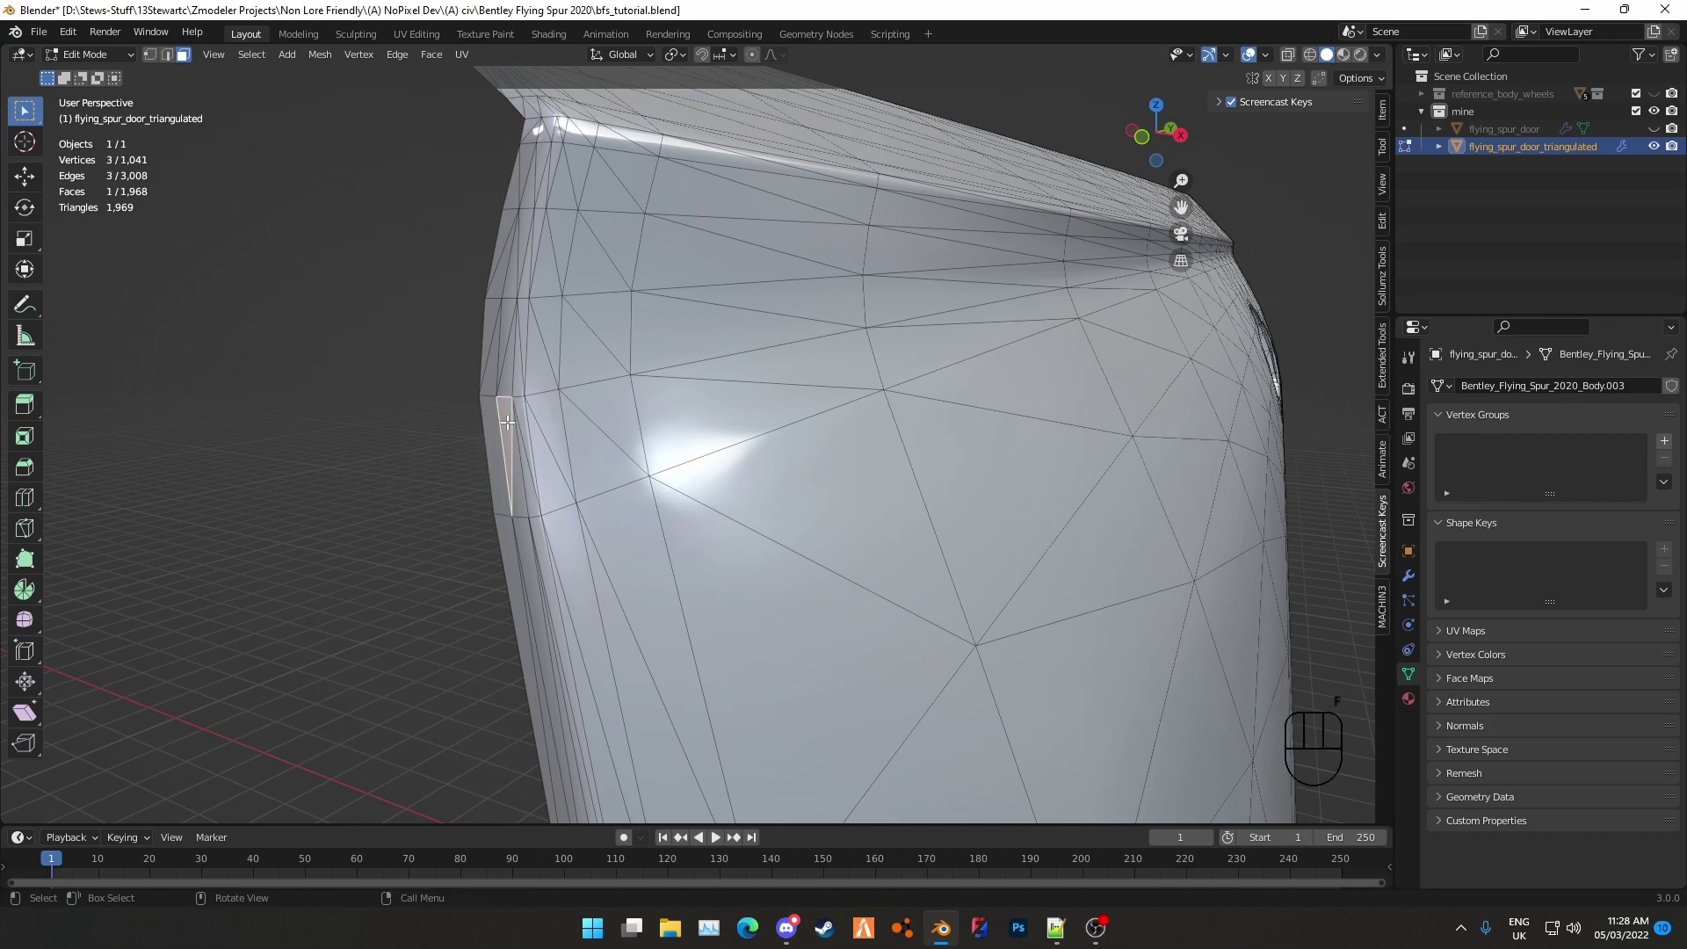
Select the narrow edge faces and their neighbours and convert them with Tris to Quads
left_click(527, 439, "ctrl")
left_click(529, 431, "ctrl")
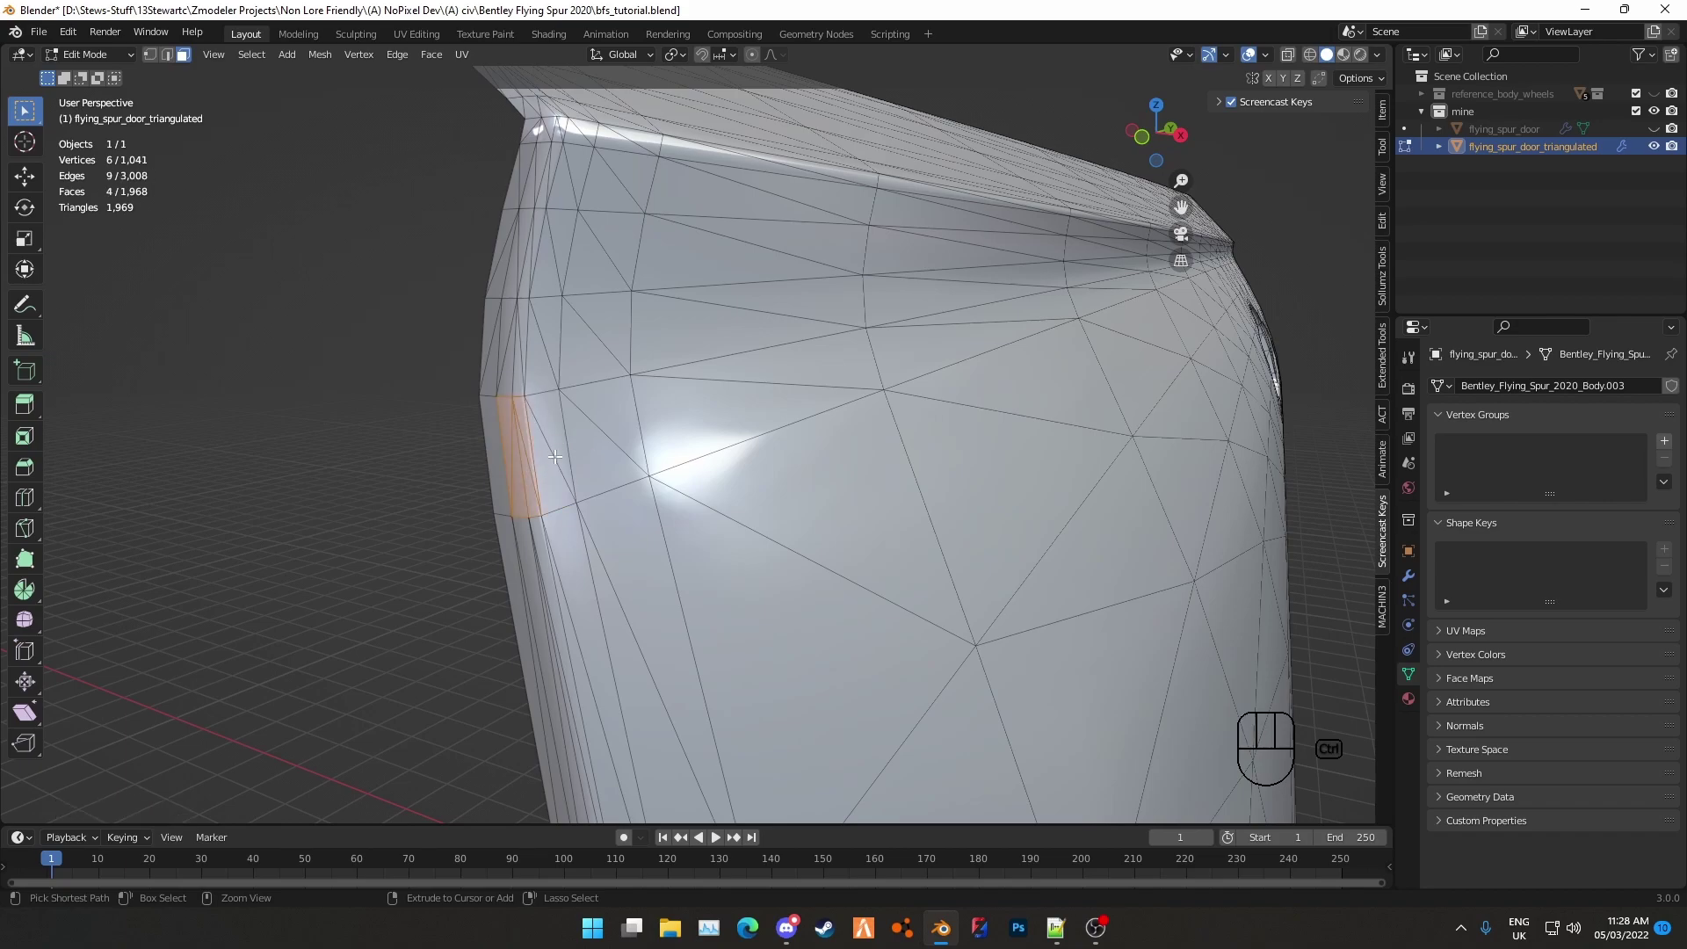
left_click(558, 453, "shift")
left_click(551, 474, "shift")
left_click(592, 457, "shift")
left_click(617, 420, "shift")
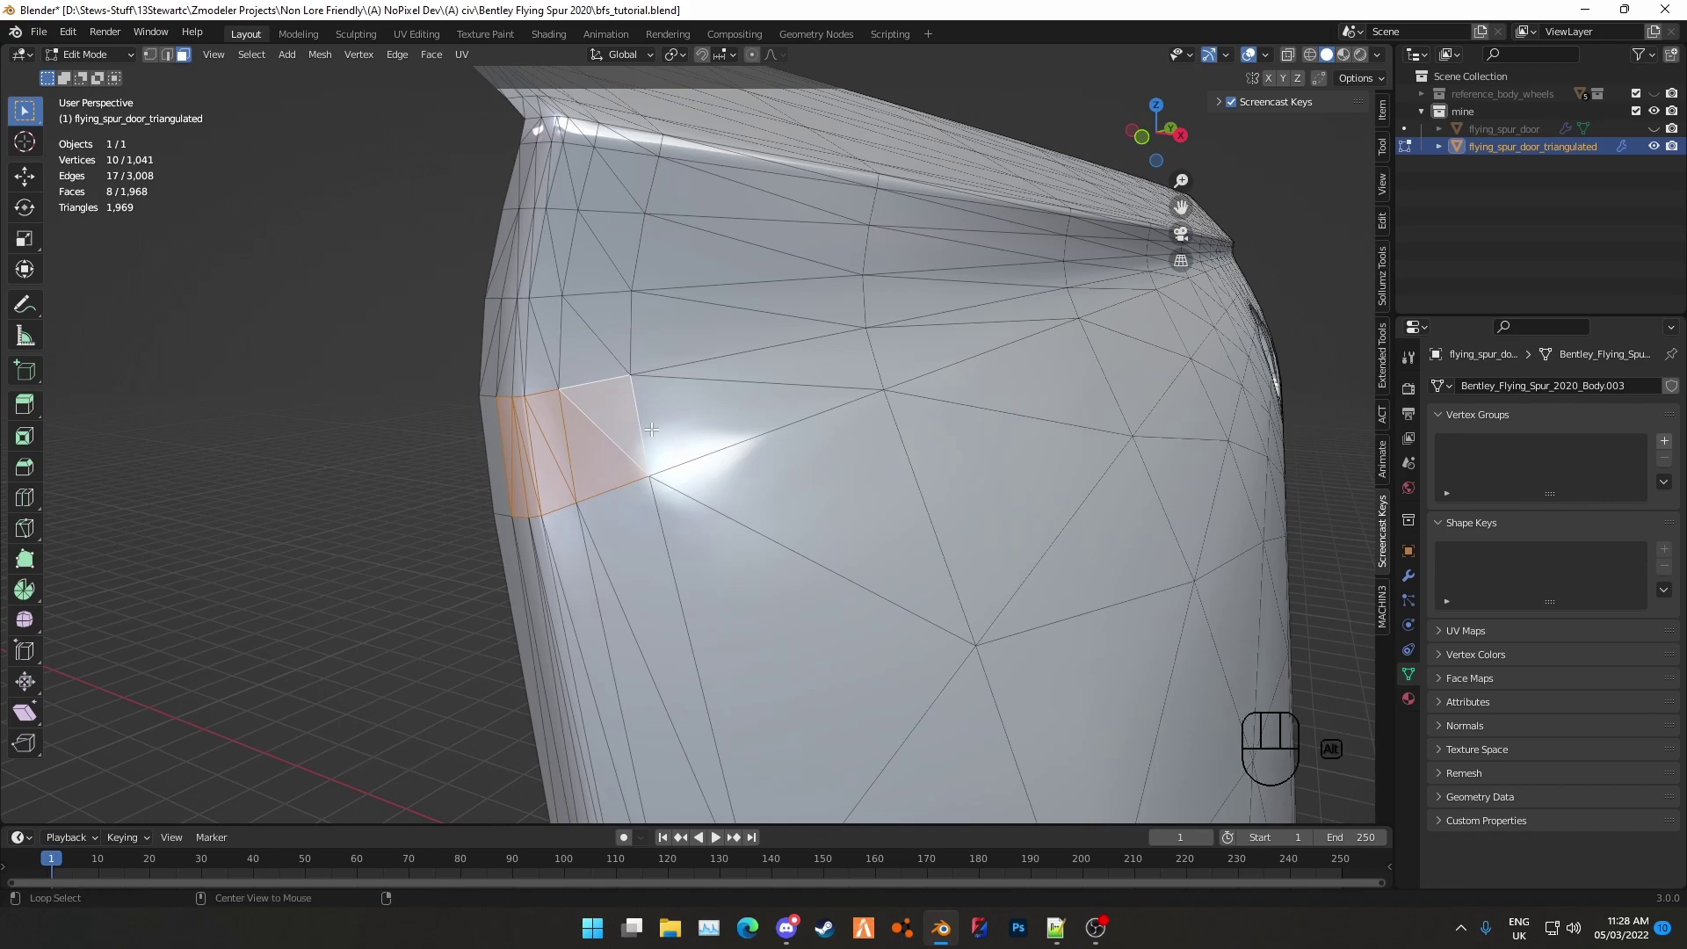
key("alt+j")
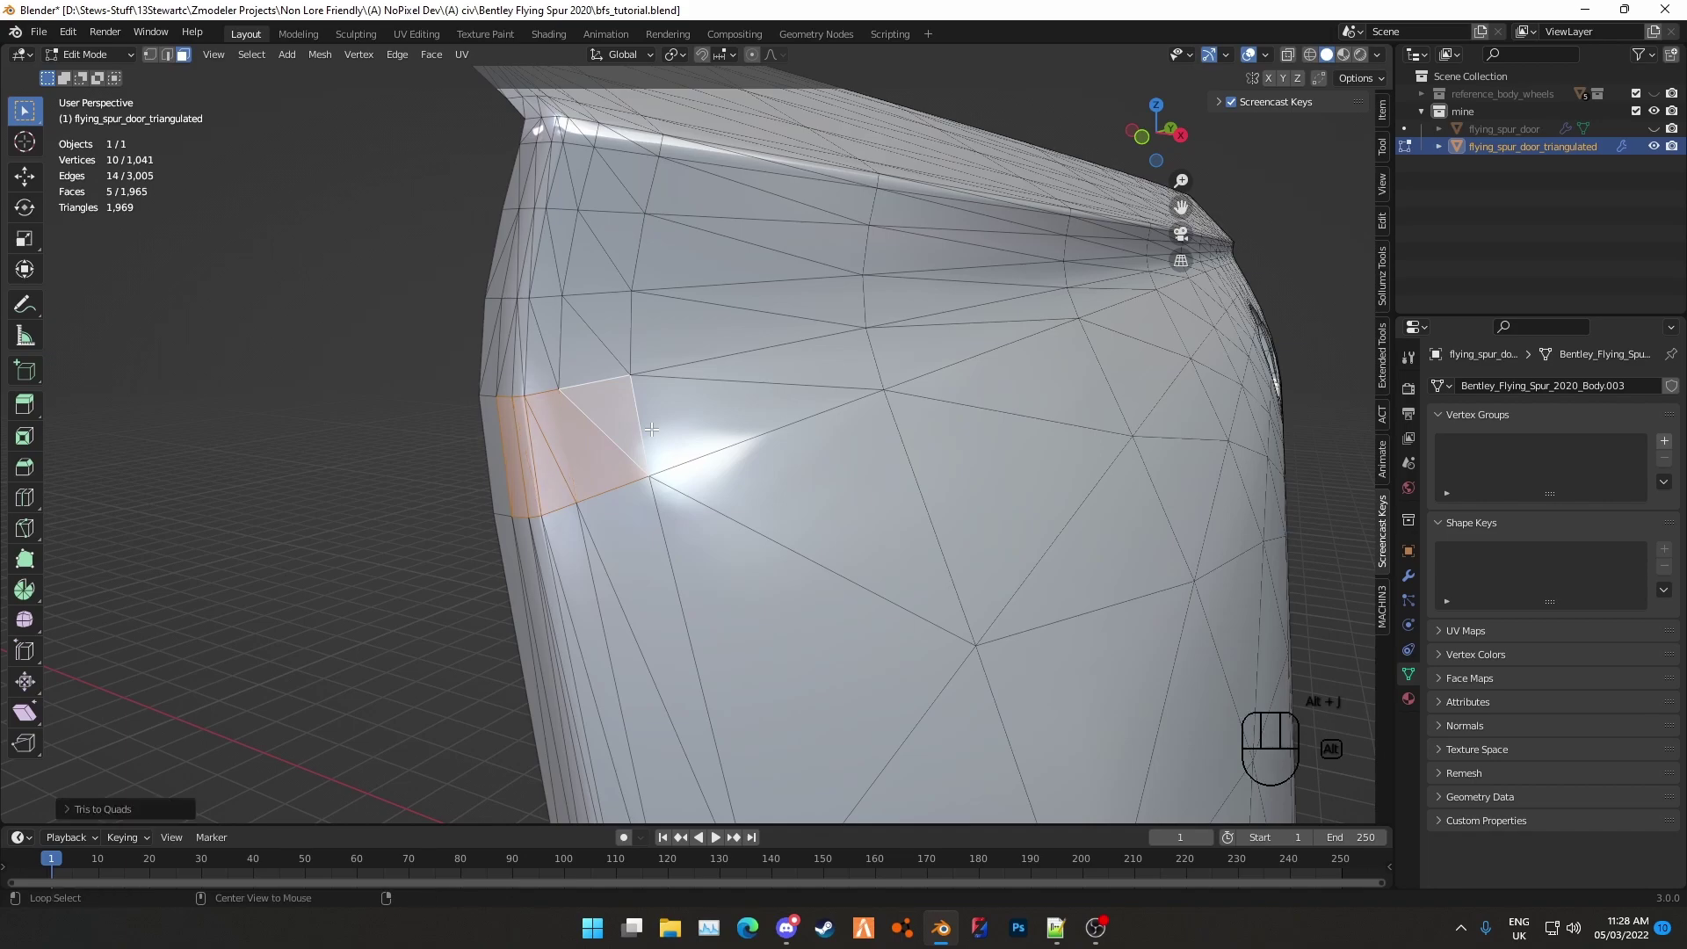
Select the new quad and its adjacent triangles, then undo the last merge
key("1")
left_click(574, 385)
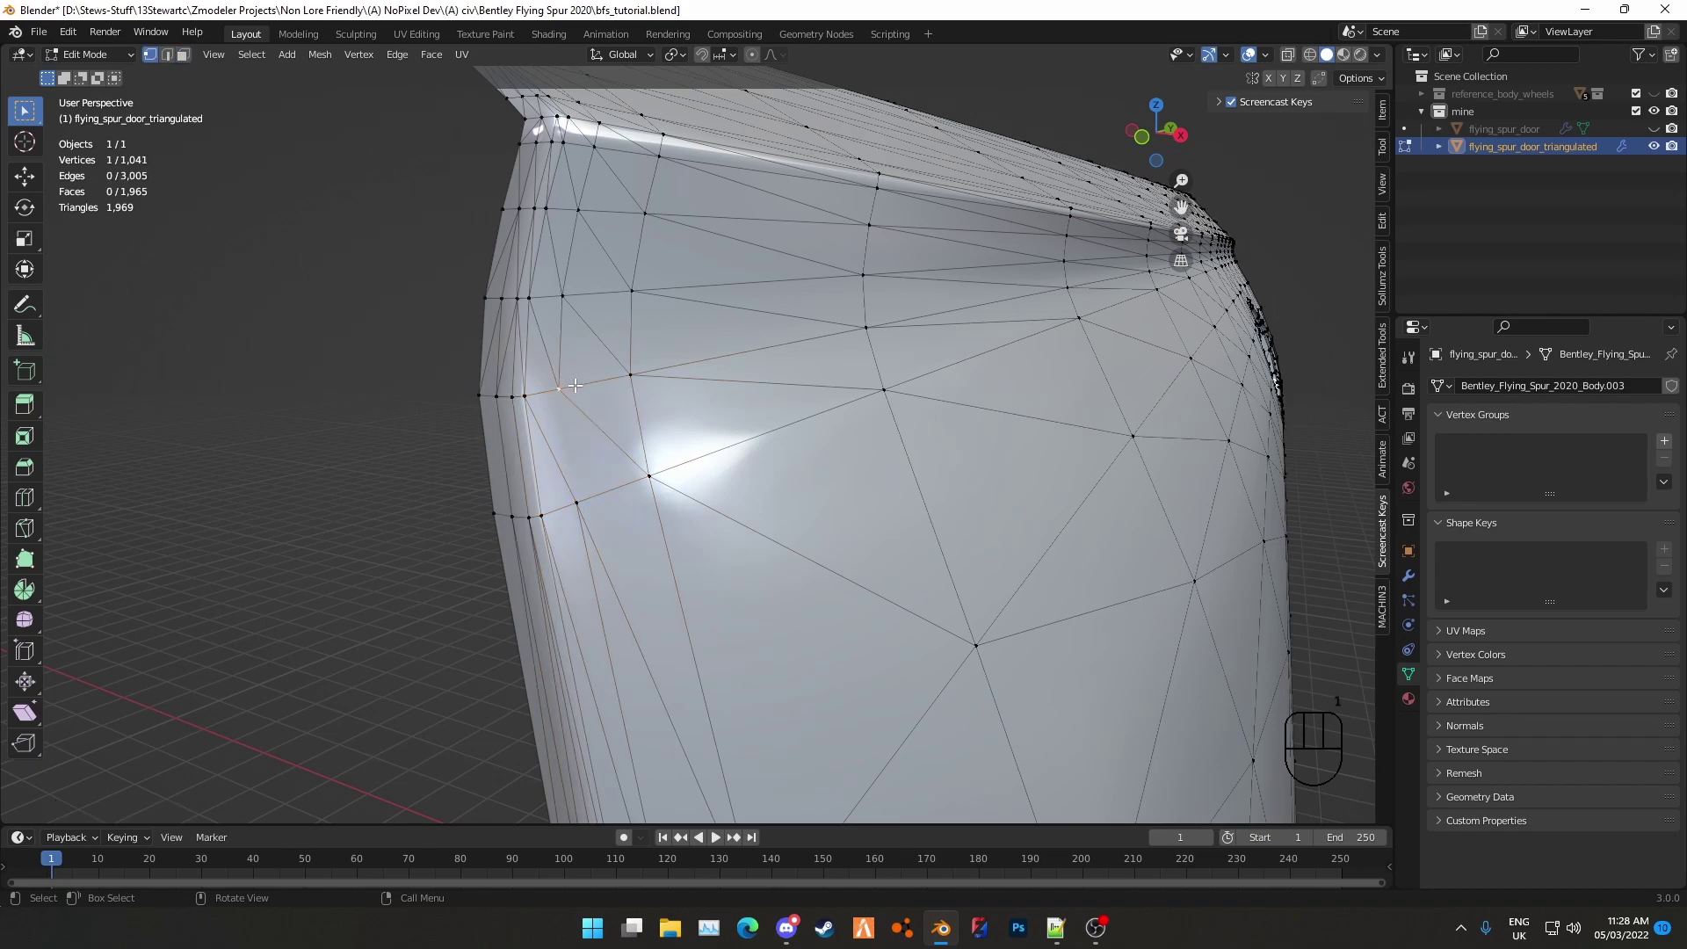
key("3")
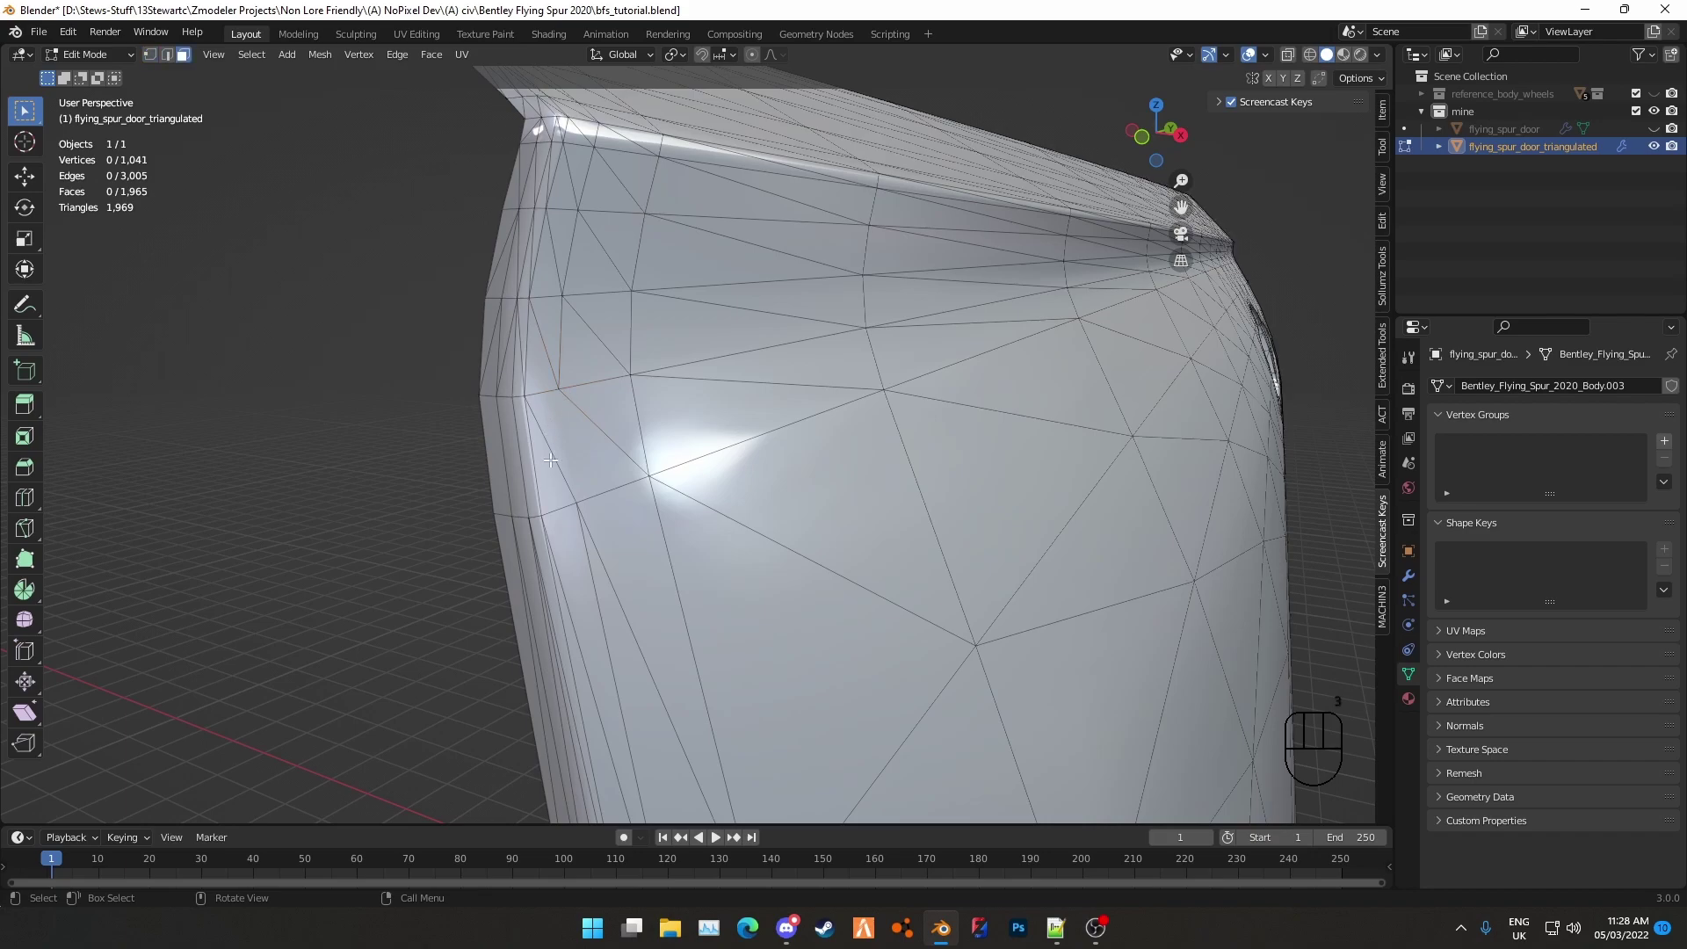
left_click(553, 435)
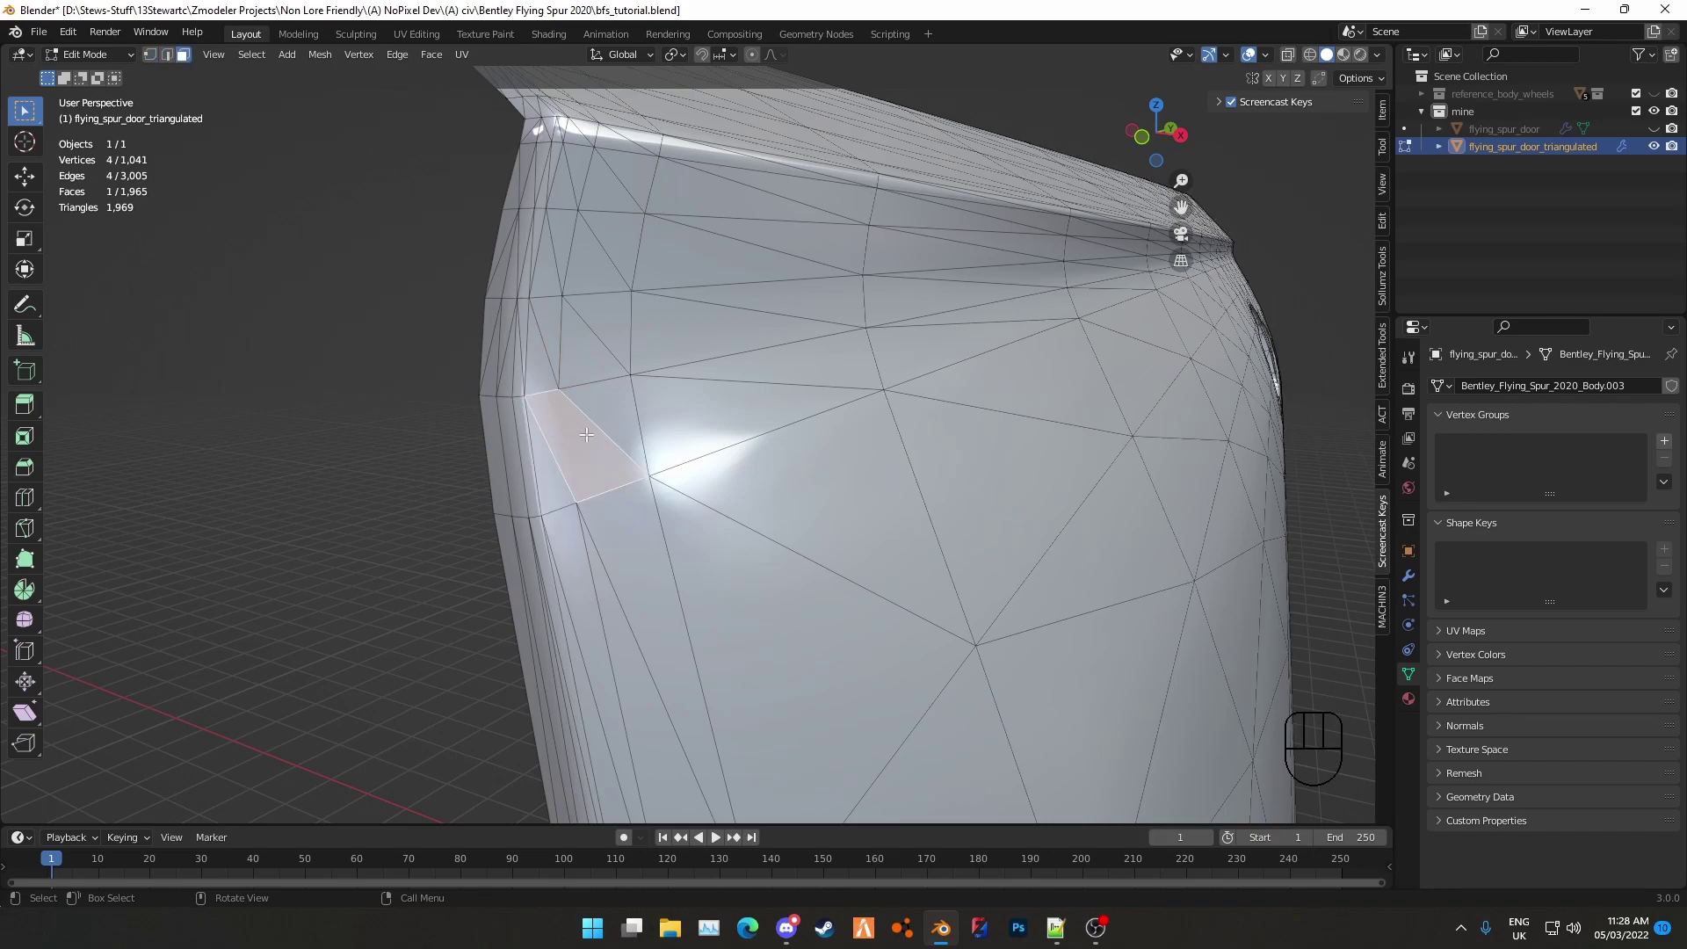
left_click(603, 401)
left_click(555, 480)
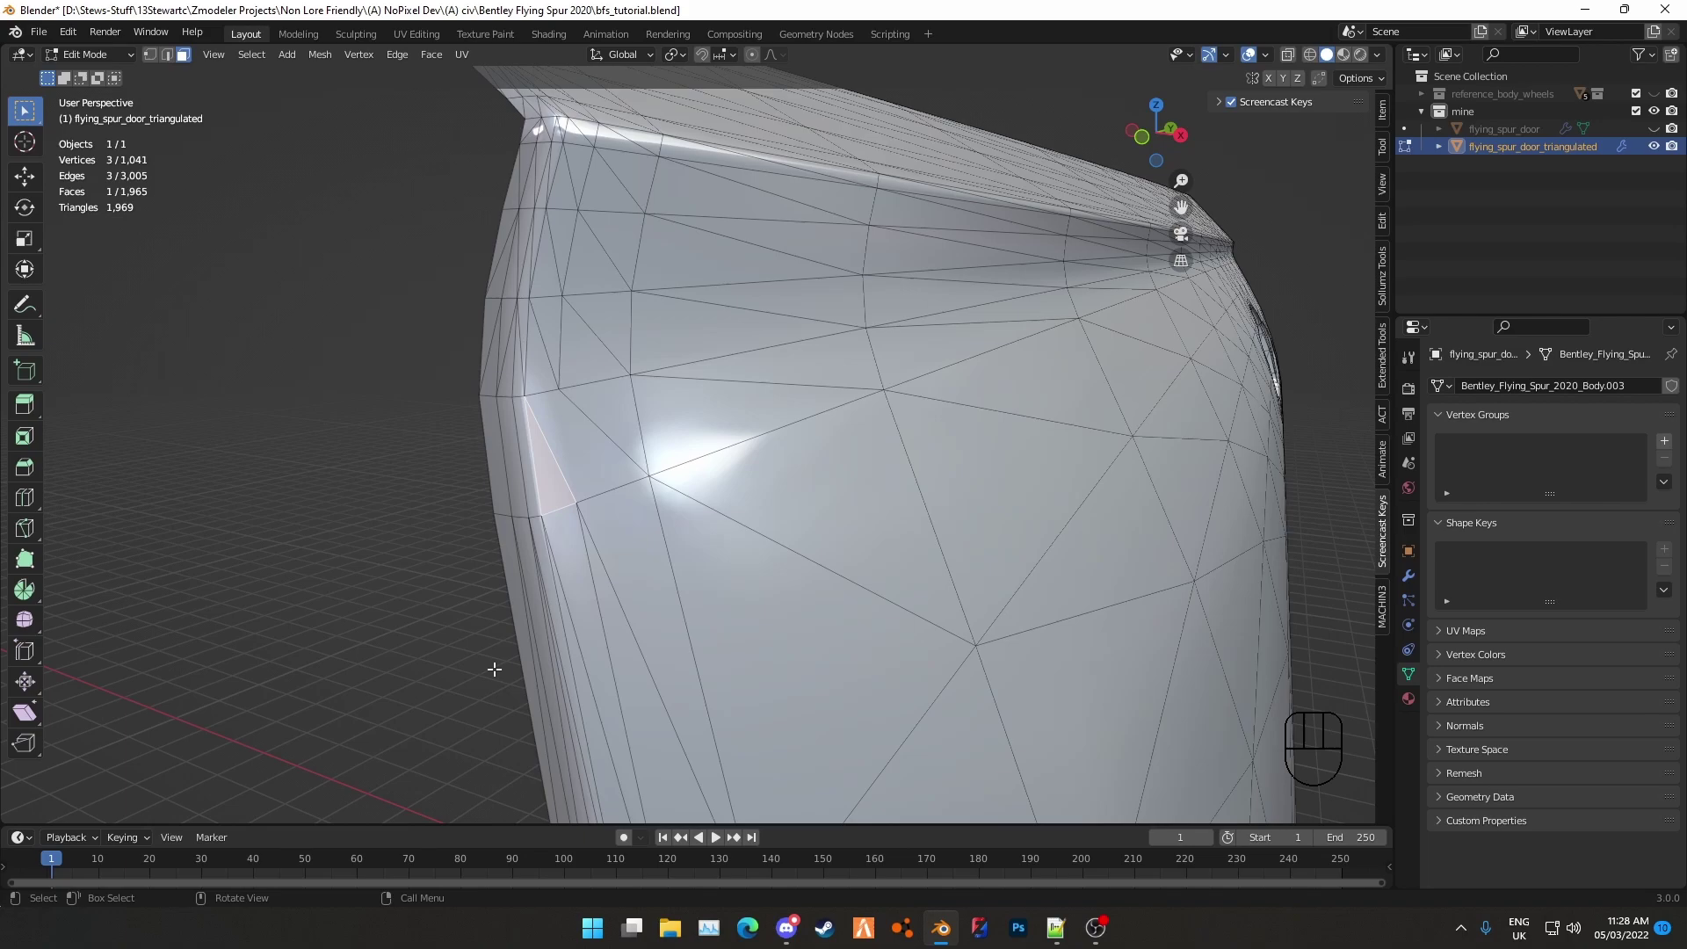
key("ctrl+z")
key("ctrl+z")
key("ctrl+z")
key("ctrl+z")
key("ctrl+z")
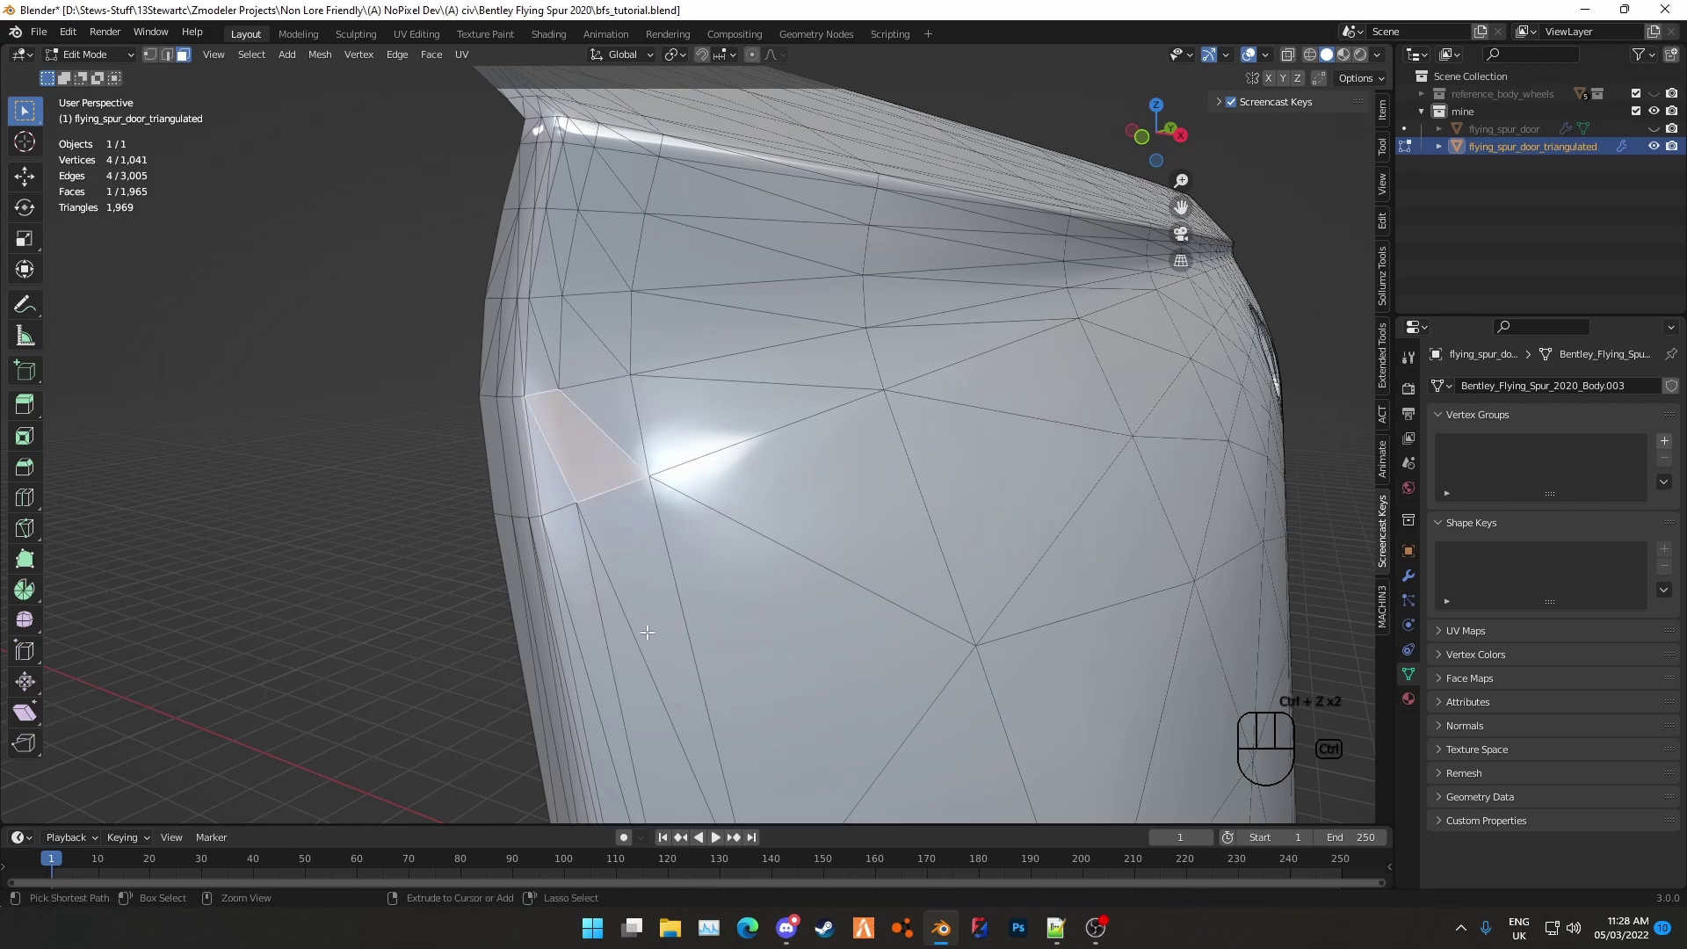
key("3")
Join three thin and wider triangle pairs along the left edge into quads with F
left_click(507, 420)
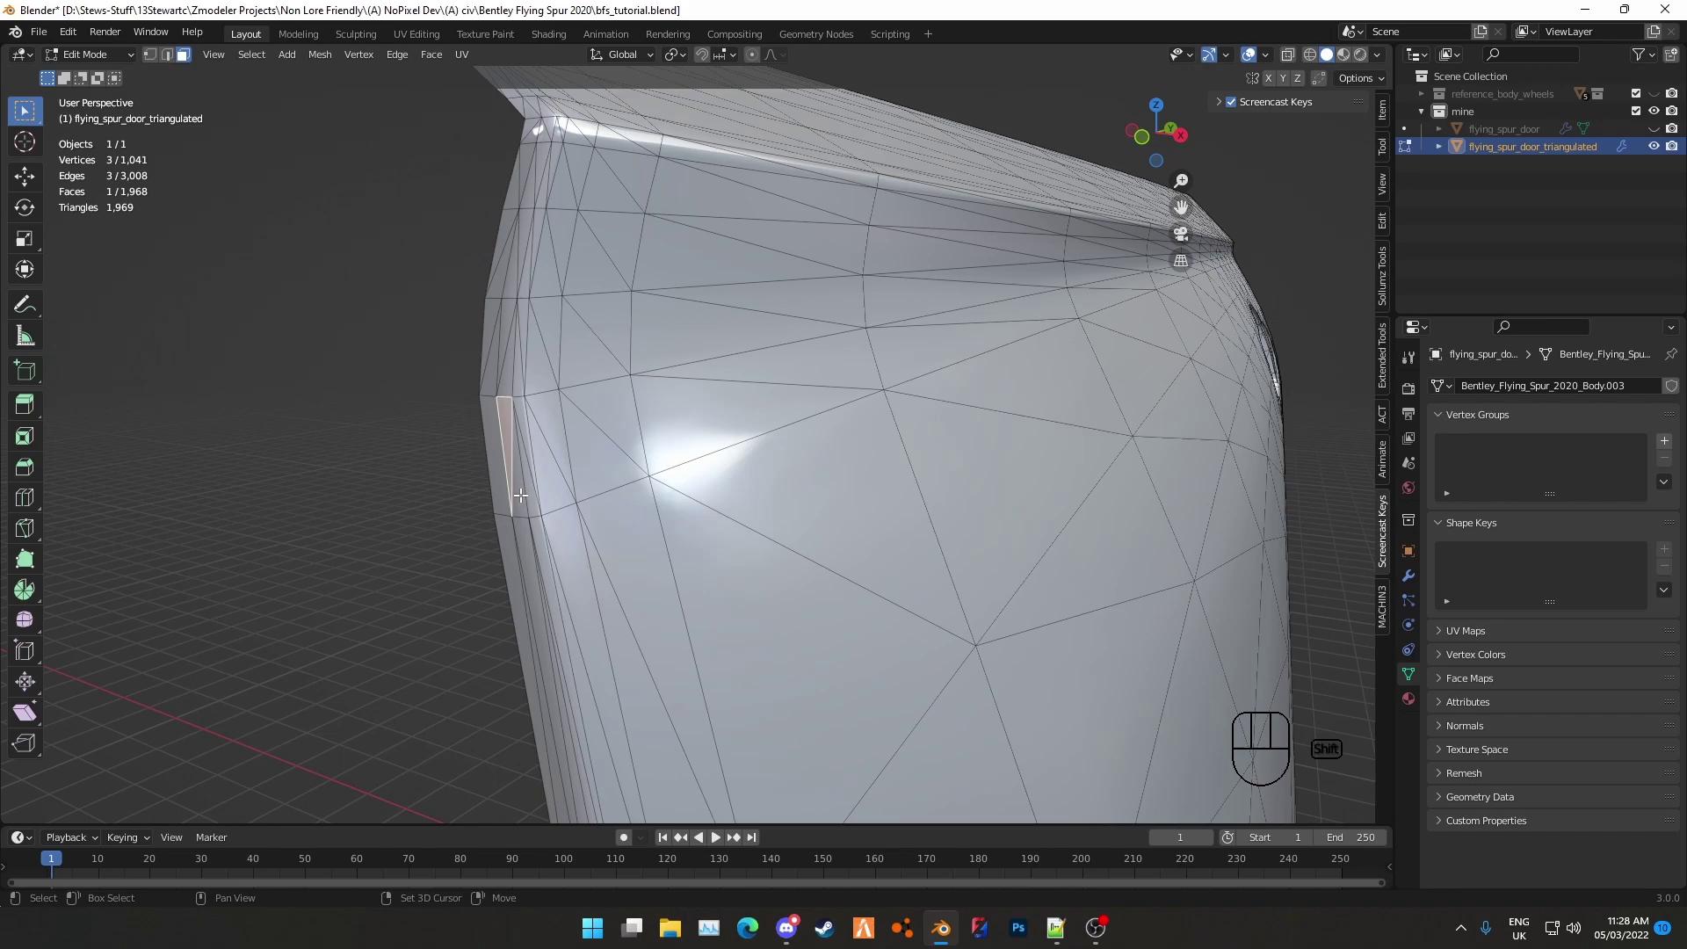
left_click(520, 496, "shift")
key("f")
left_click(530, 499)
left_click(523, 406, "shift")
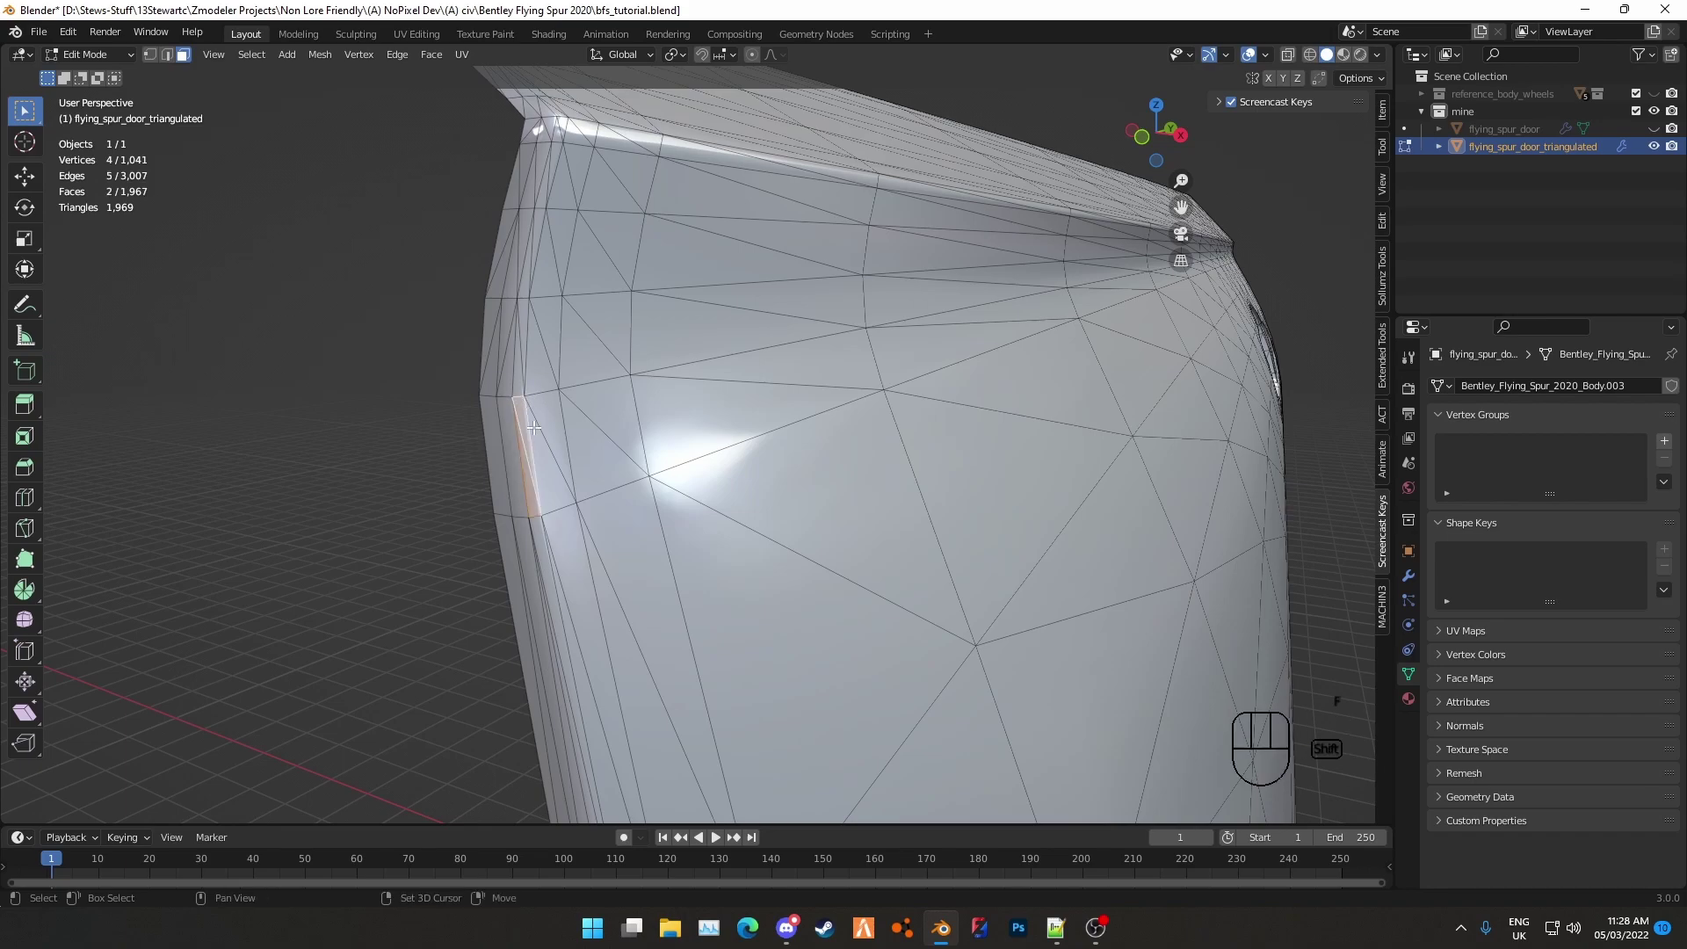
key("f")
left_click(540, 461)
left_click(553, 433, "shift")
key("f")
left_click_drag(586, 413, 596, 424)
key("f")
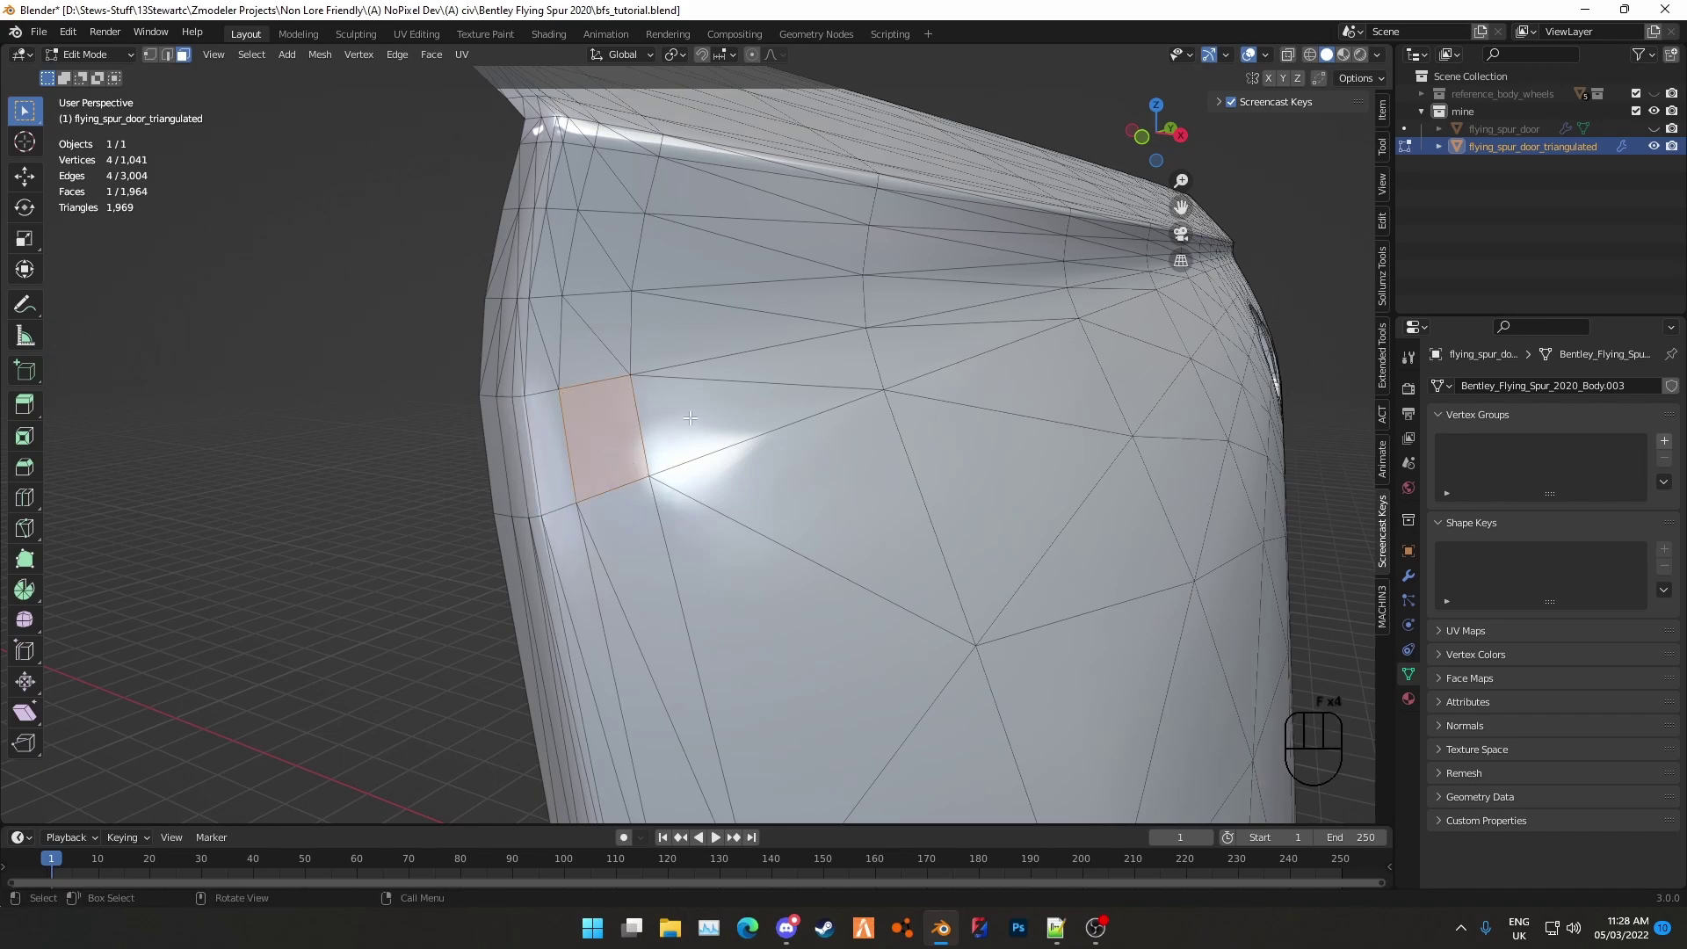
middle_click_drag(594, 422, 817, 361)
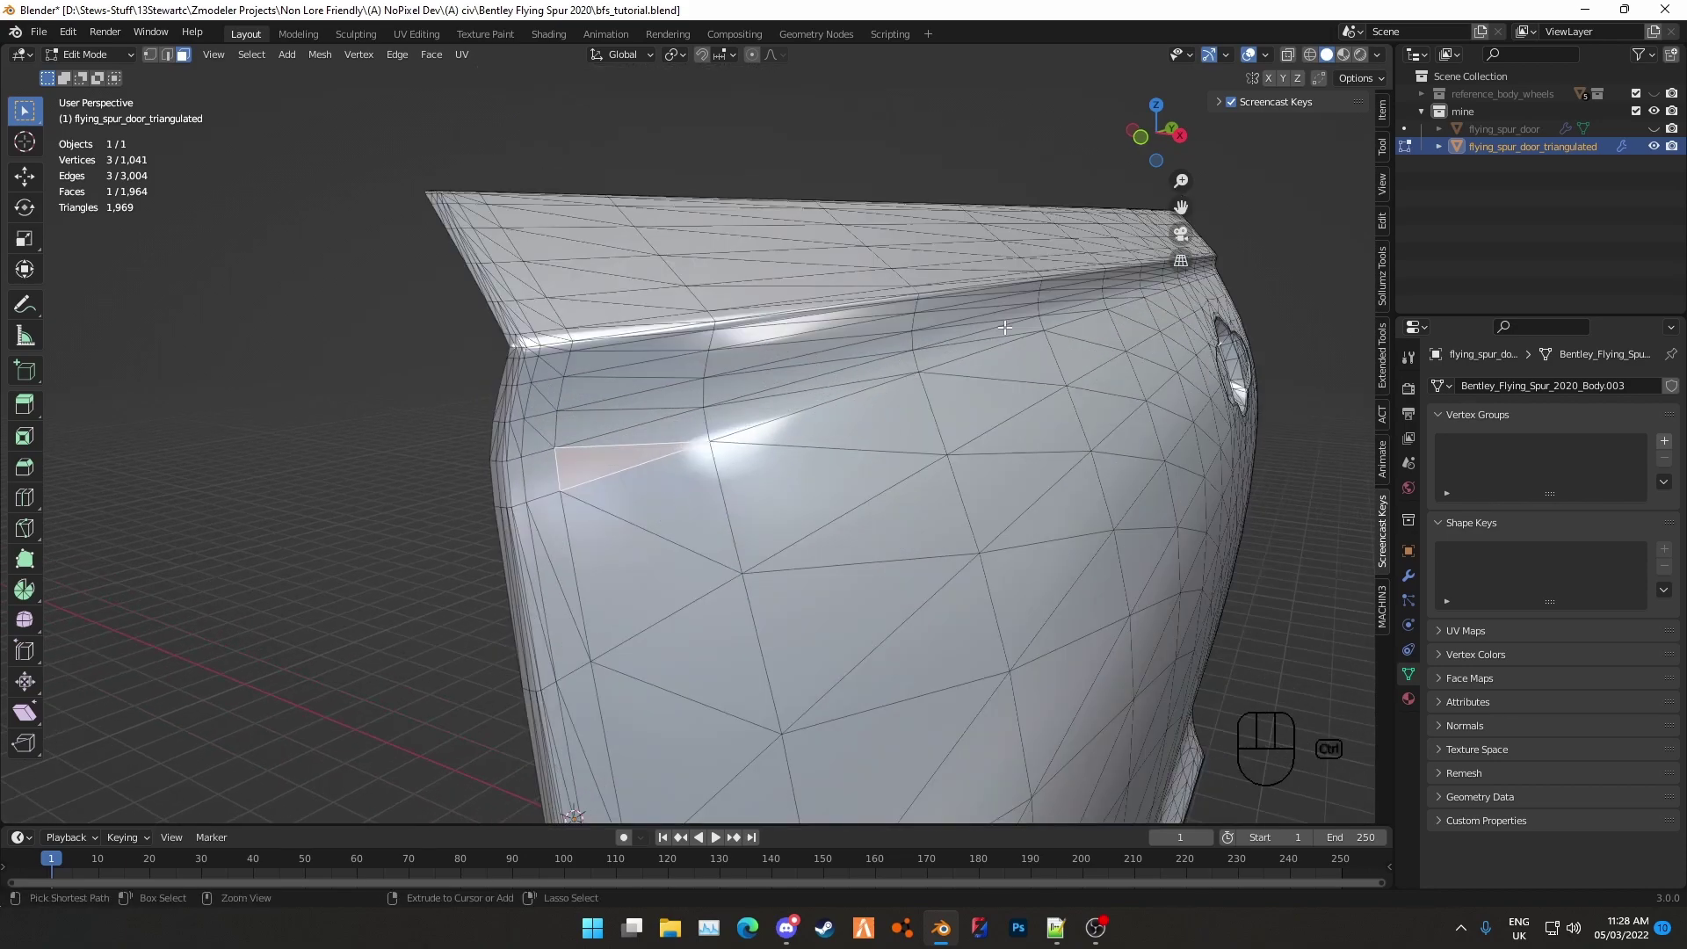
Select a face strip below the upper edge toward the door handle recess
left_click(1034, 324, "ctrl")
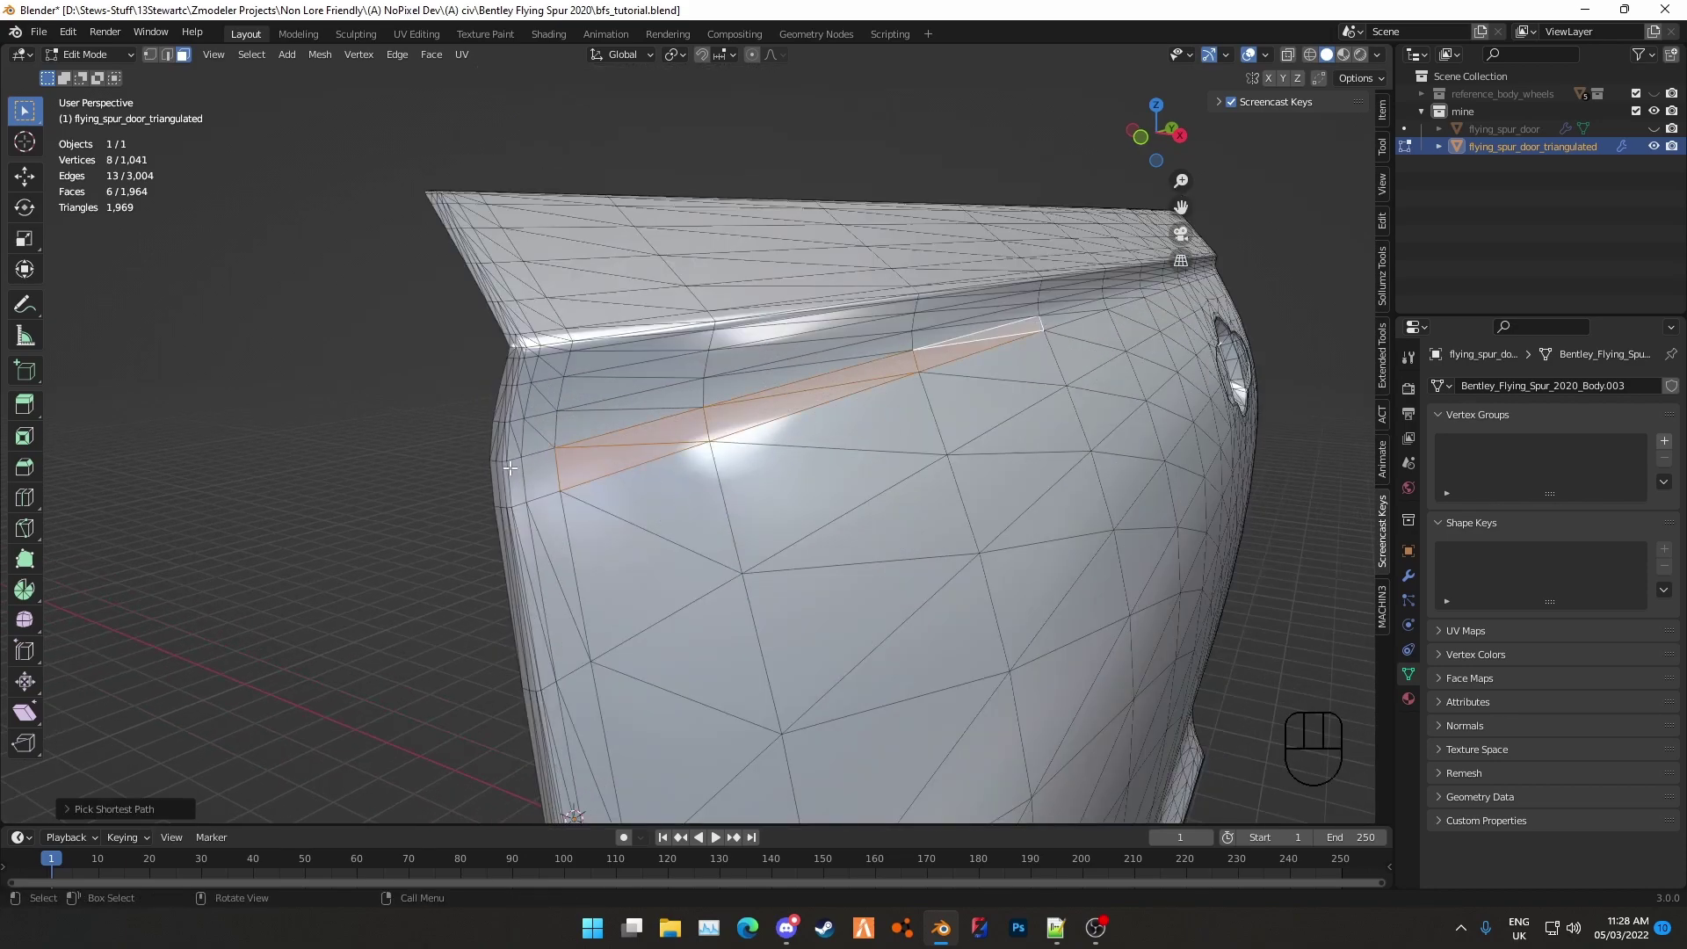
middle_click_drag(1204, 277, 973, 424)
left_click(1004, 426, "ctrl")
middle_click(675, 443, "alt")
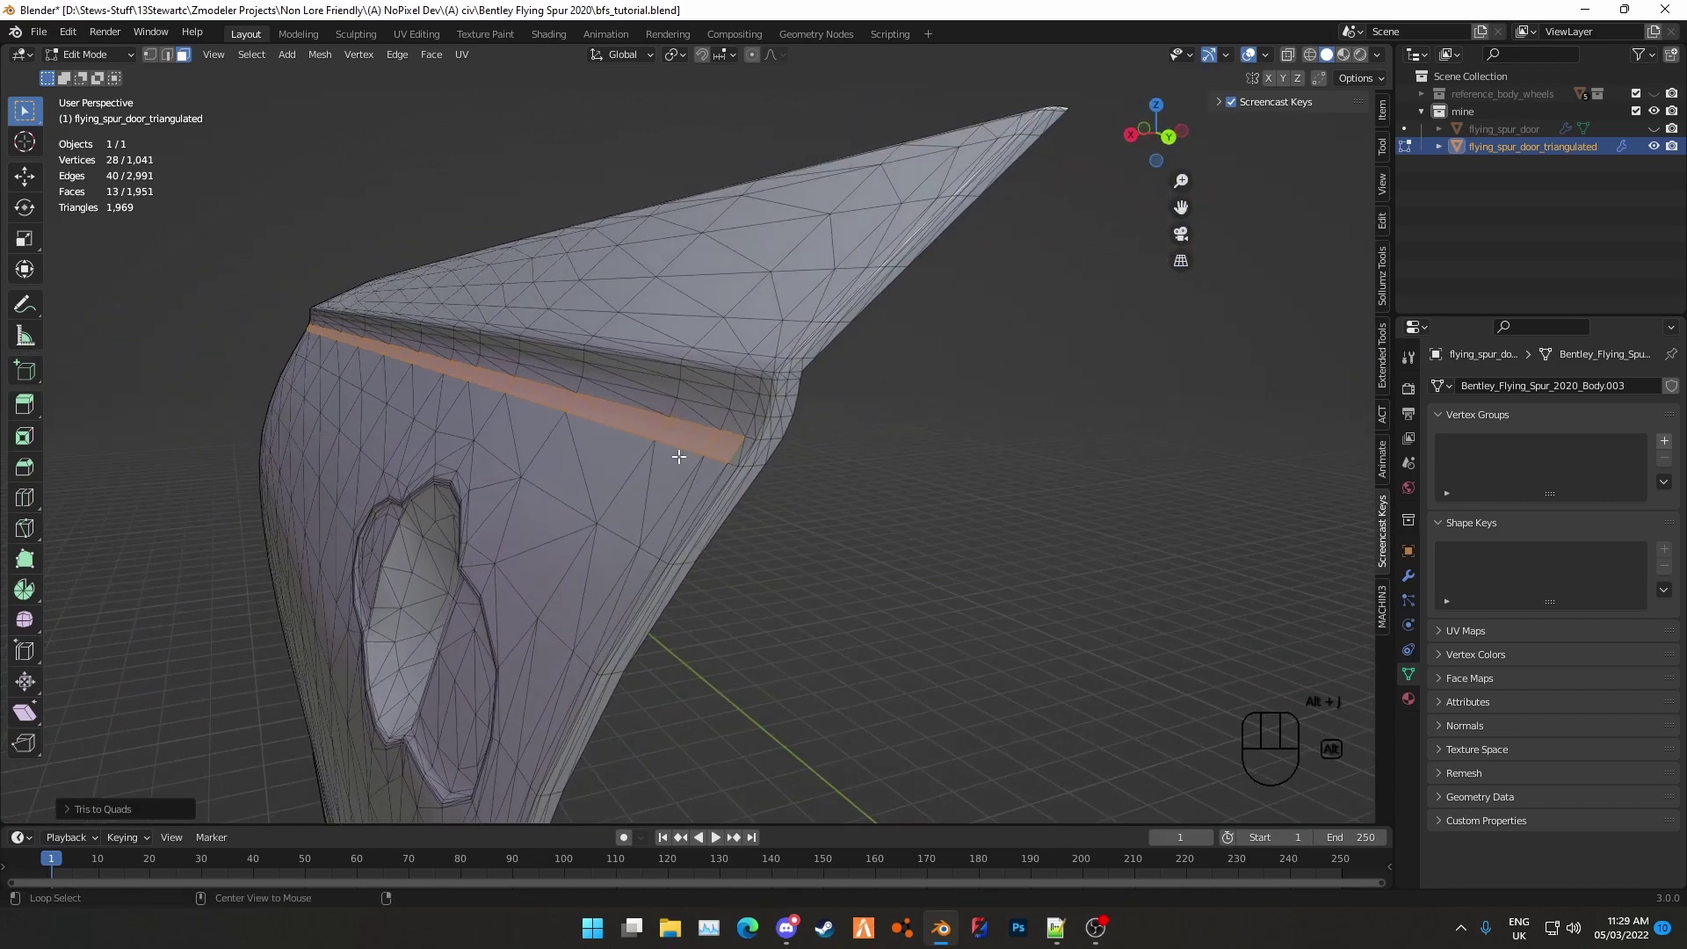
middle_click_drag(681, 451, 641, 462)
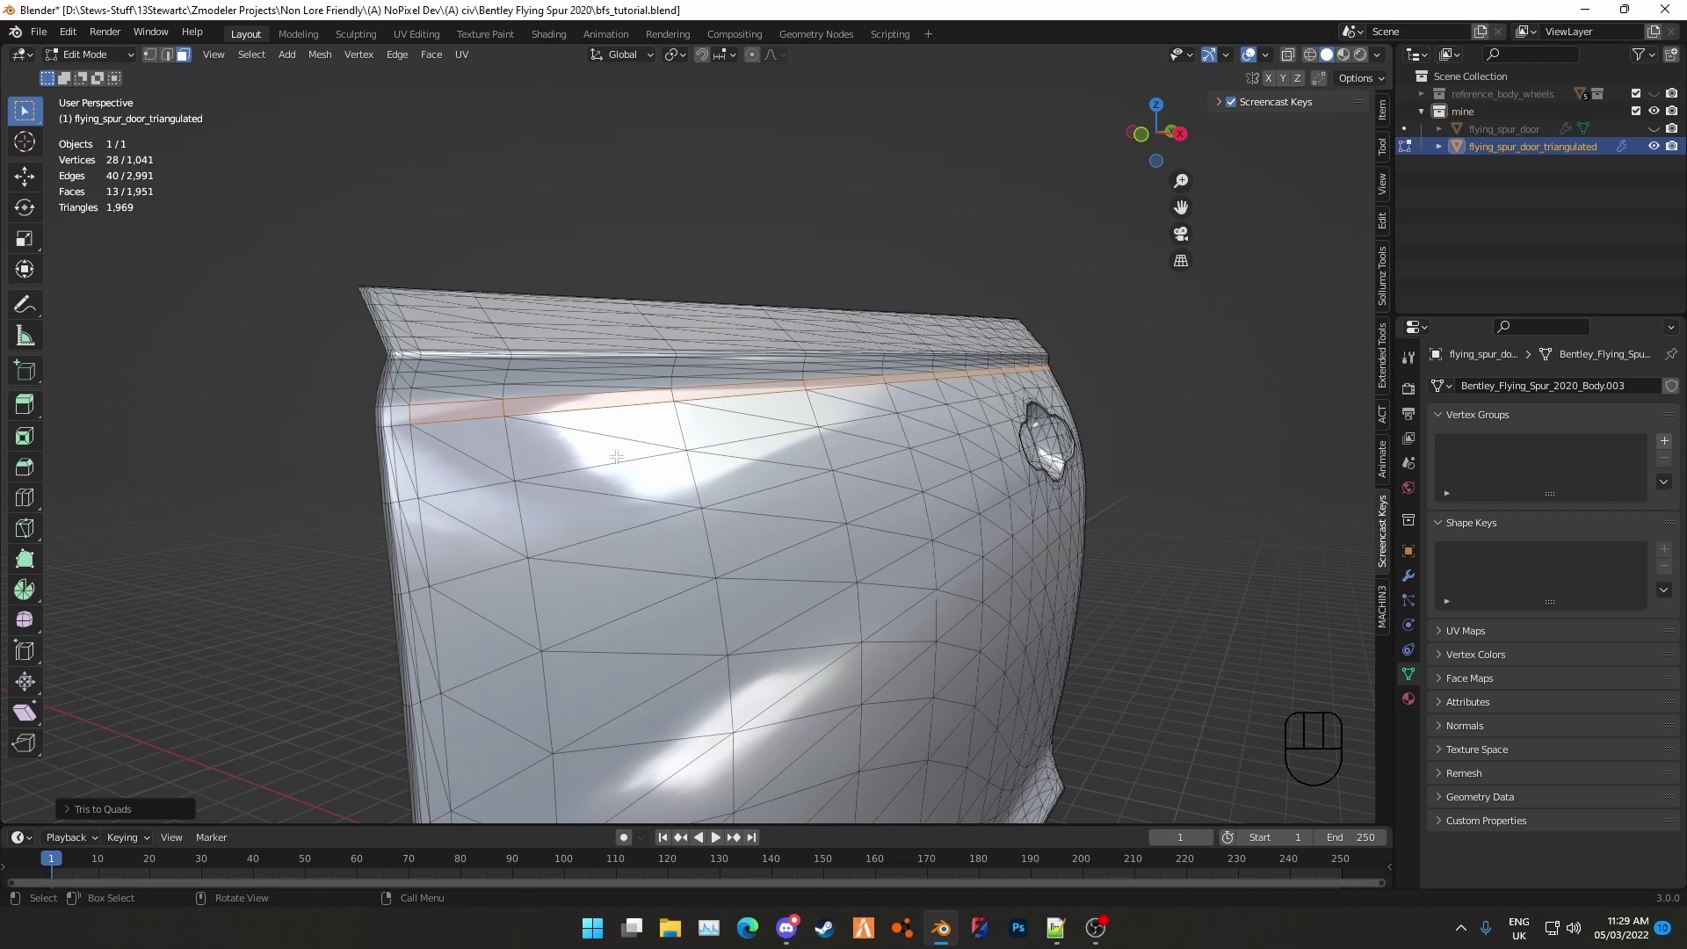
scroll(616, 457, "up", 6)
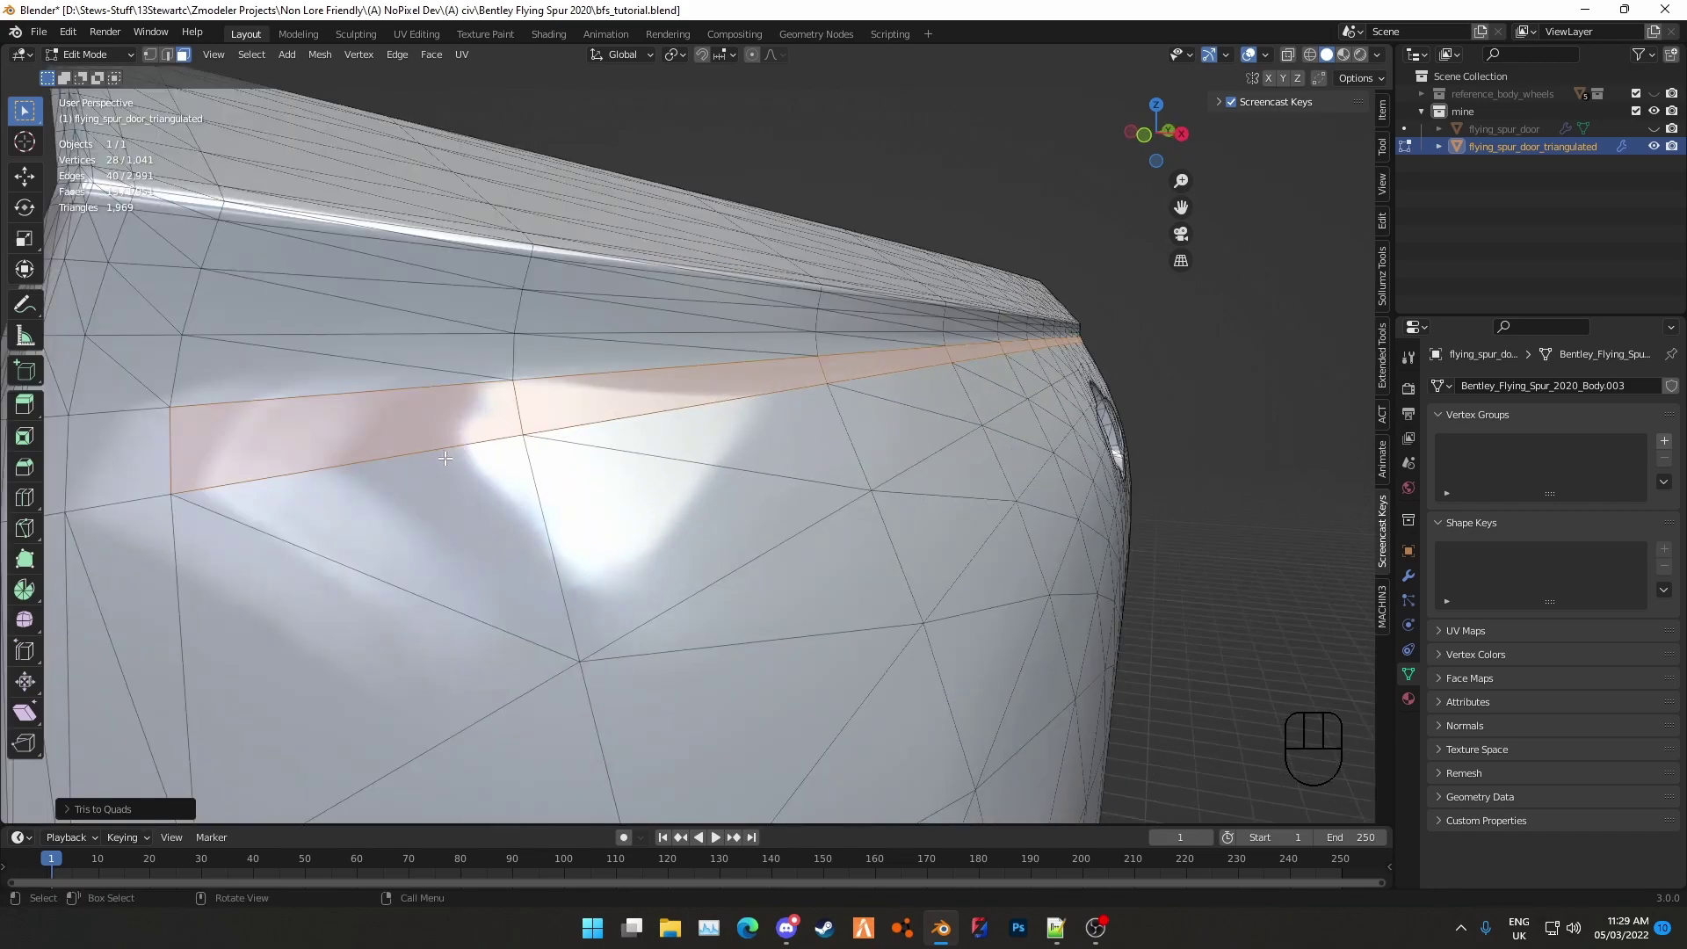
scroll(444, 458, "down", 3)
Select the face path along the upper edge and convert it with Tris to Quads
left_click(183, 426)
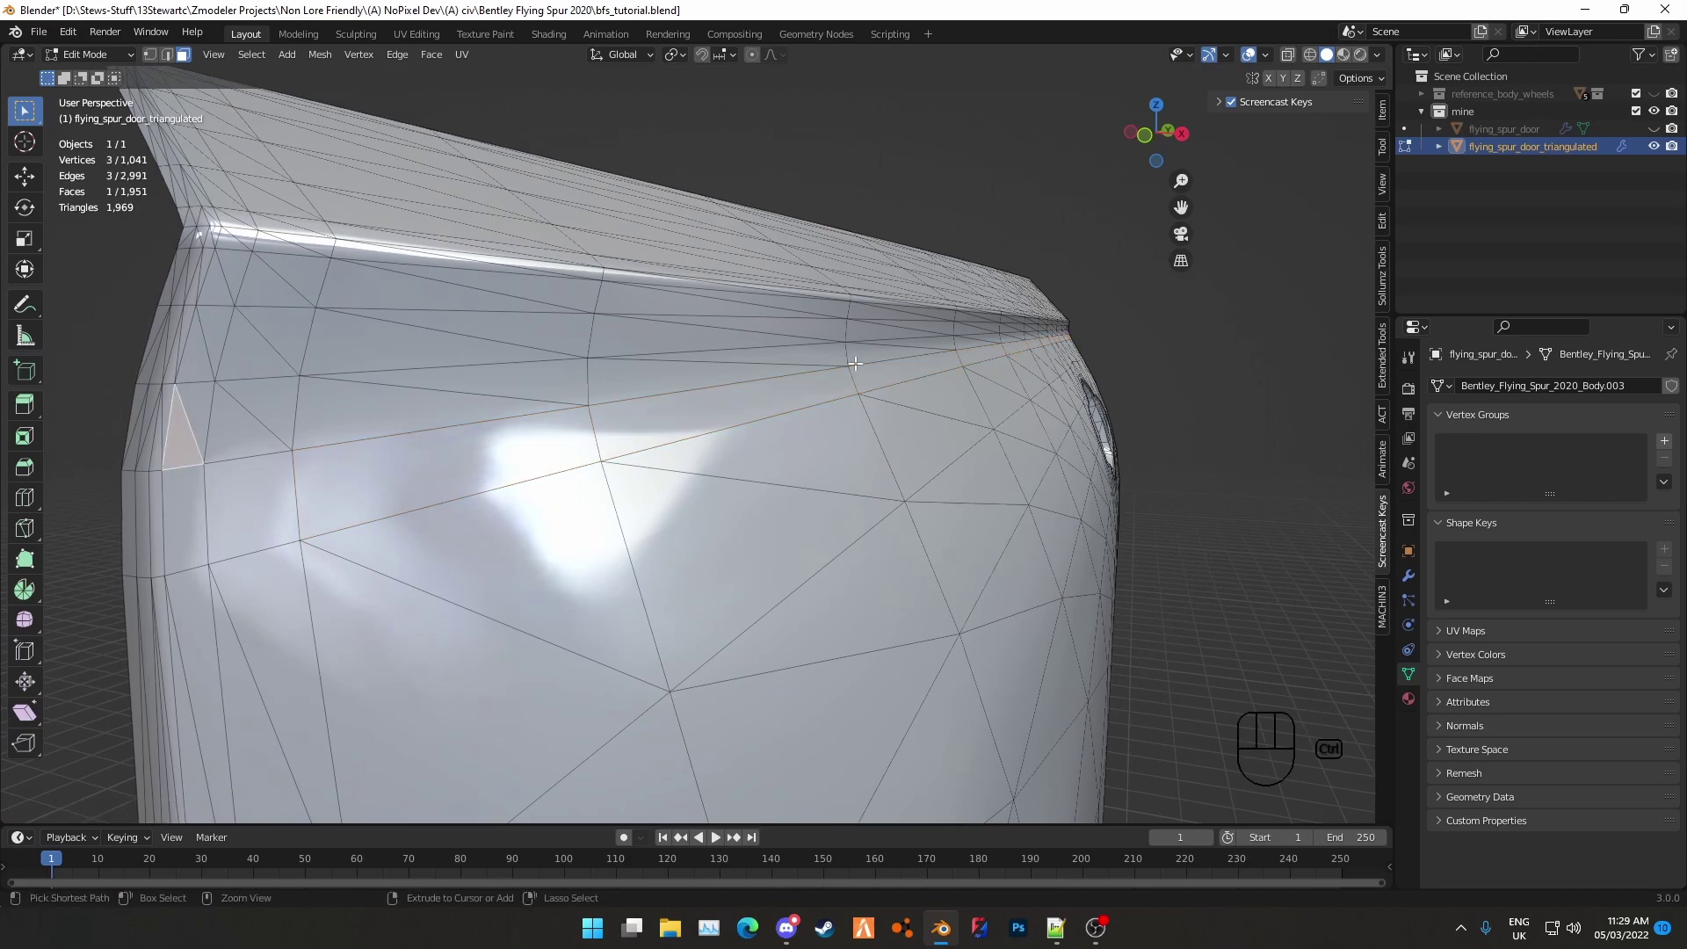
left_click(999, 339, "ctrl")
middle_click_drag(999, 338, 794, 346)
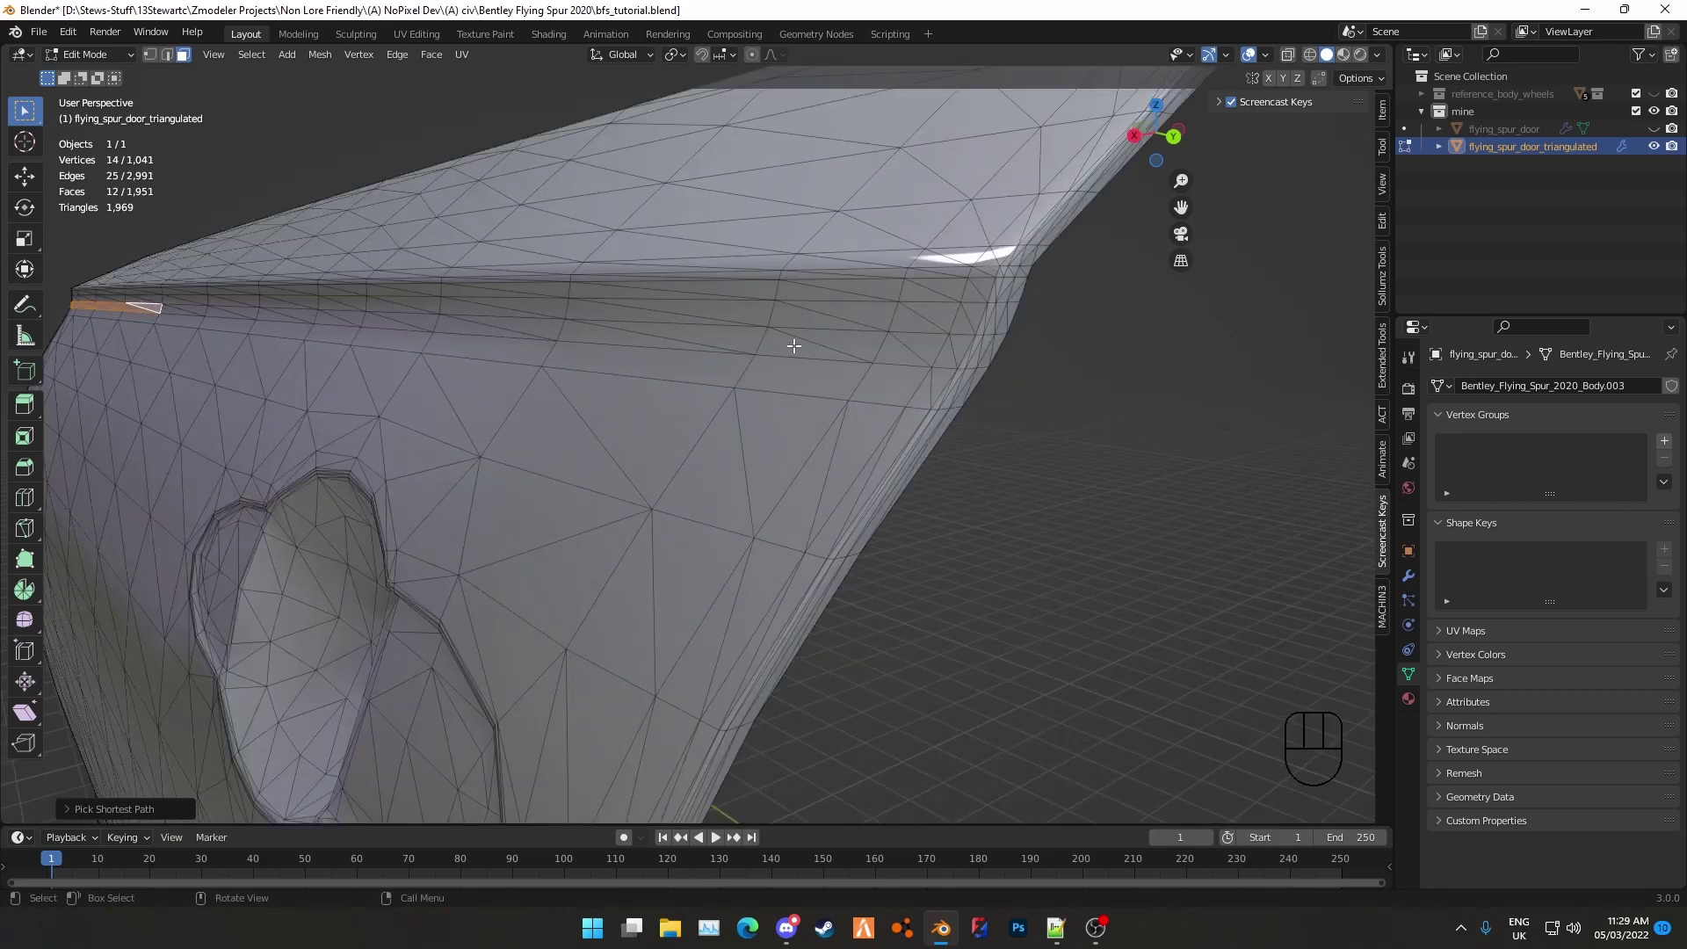
left_click(921, 343, "ctrl")
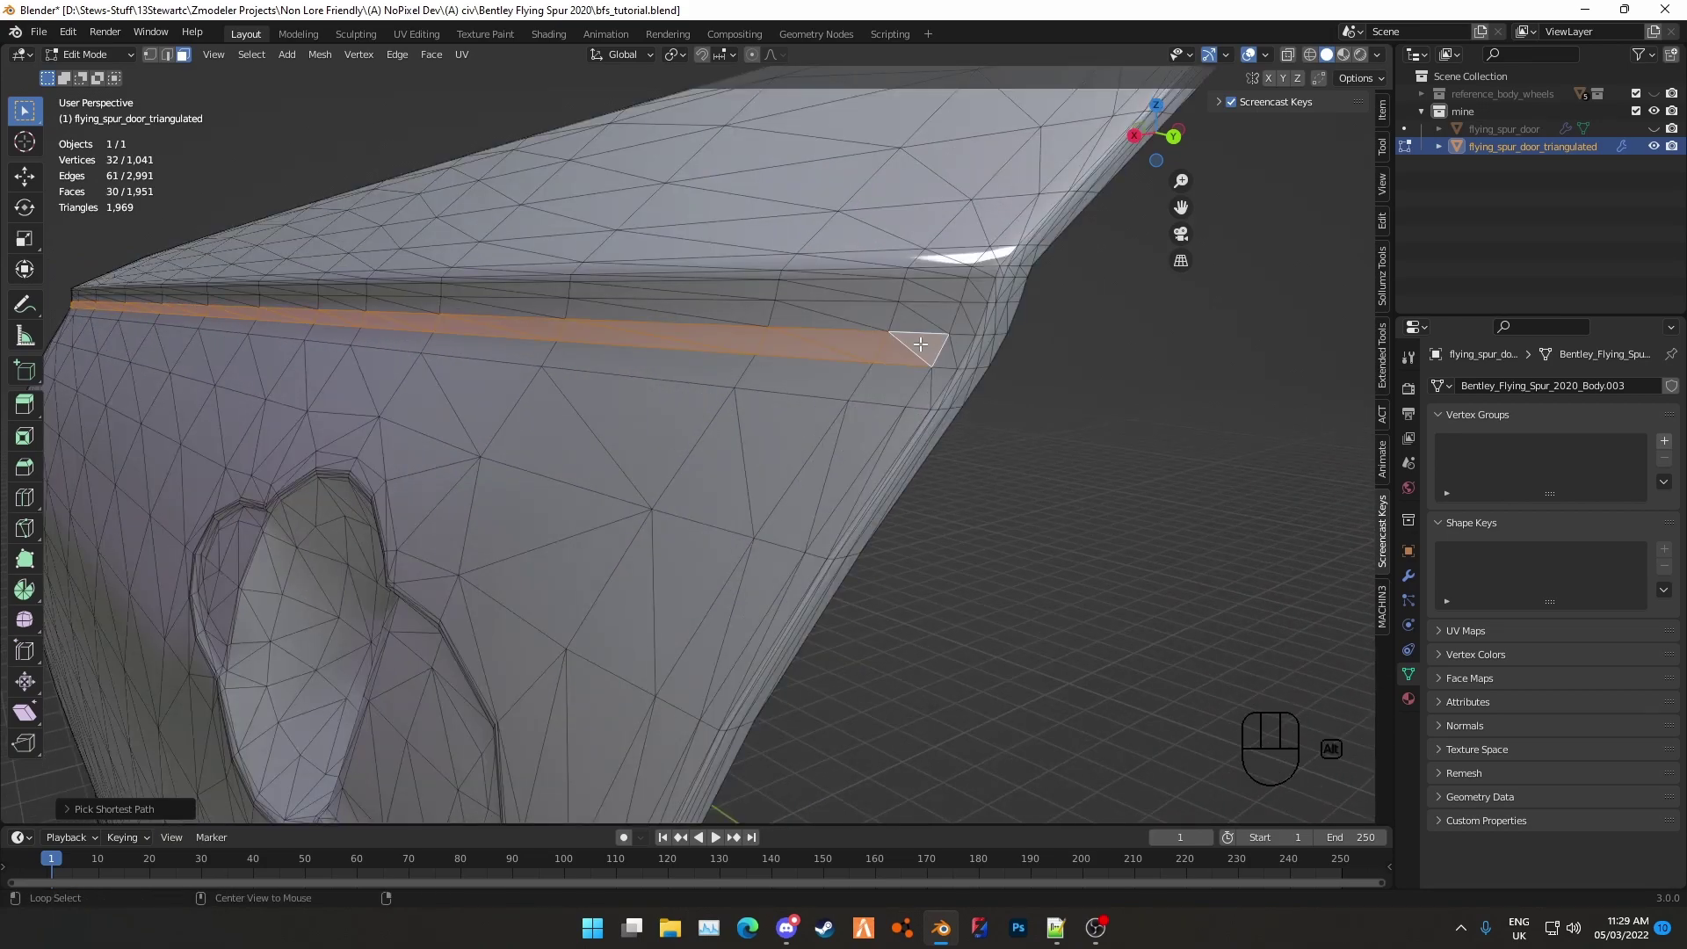
key("alt+j")
left_click(1046, 653)
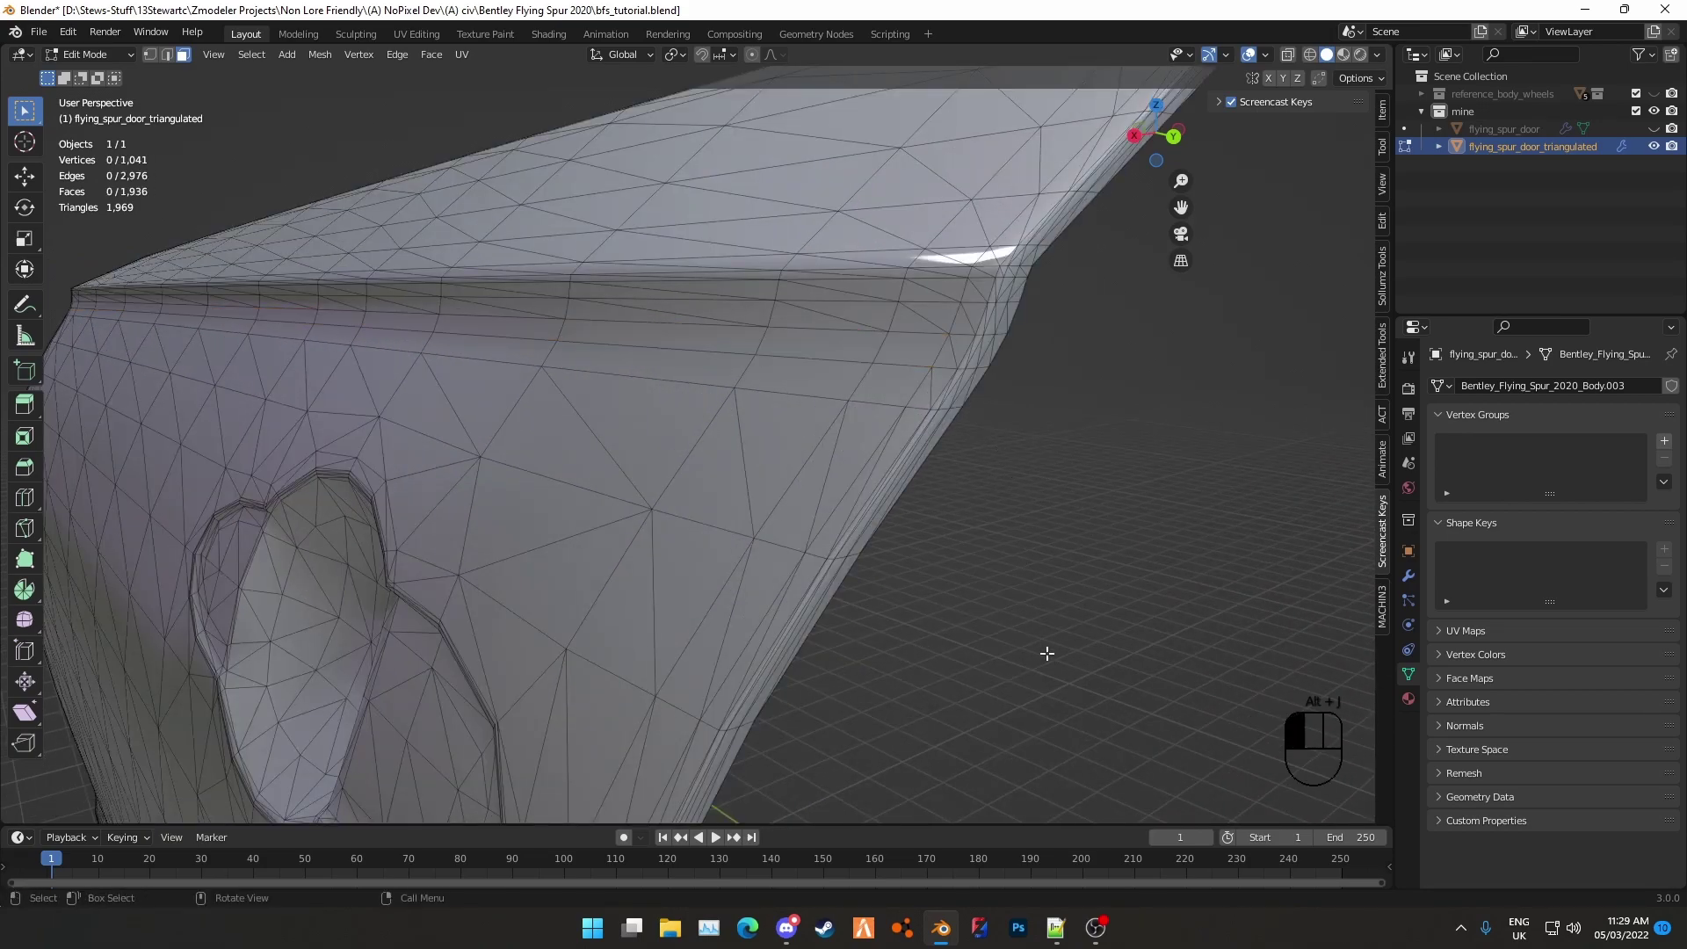
At the door corner, join a triangle pair and the sliver triangle into quads
left_click(935, 315)
scroll(935, 315, "down", 5)
middle_click_drag(935, 314, 824, 472)
scroll(882, 425, "up", 3)
scroll(823, 472, "up", 2)
scroll(823, 472, "up", 2)
left_click(743, 583)
left_click(770, 585, "shift")
key("f")
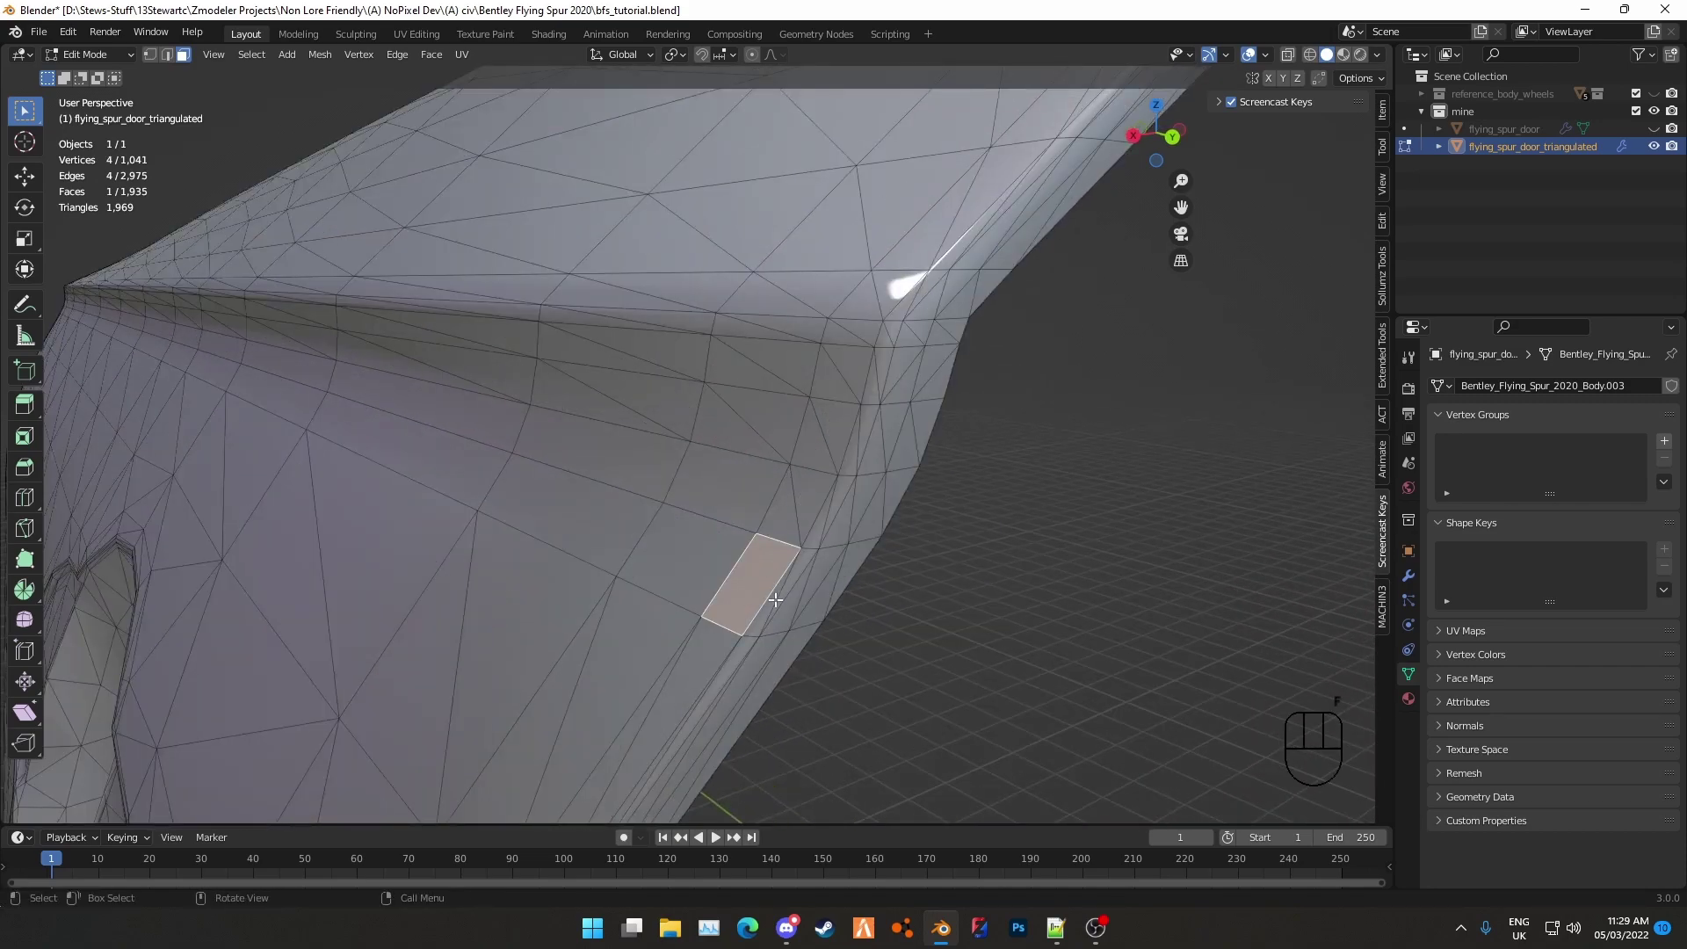
left_click(763, 618)
key("f")
Join two more triangle pairs along the corner edge into quads and select the next pair
left_click(787, 613)
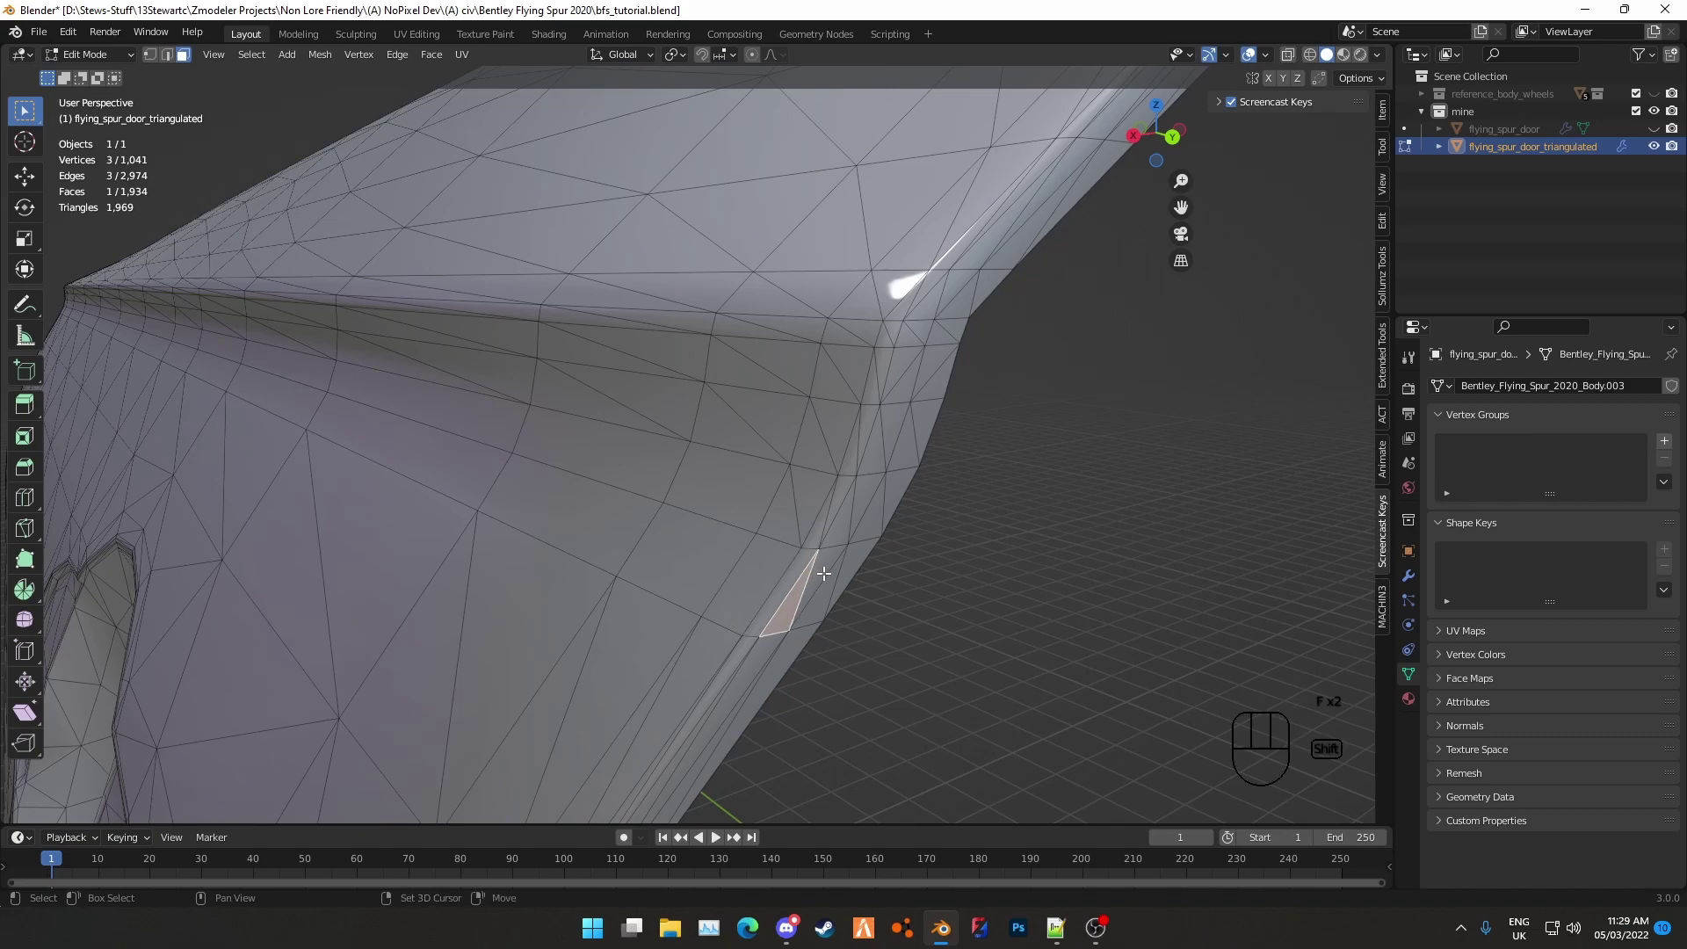
left_click(821, 572, "shift")
key("f")
left_click(828, 586)
left_click(857, 563, "shift")
key("f")
left_click_drag(912, 576, 945, 612)
left_click_drag(900, 503, 859, 512)
Fill the selected corner triangles into quads and bring the door's left end into view
key("f")
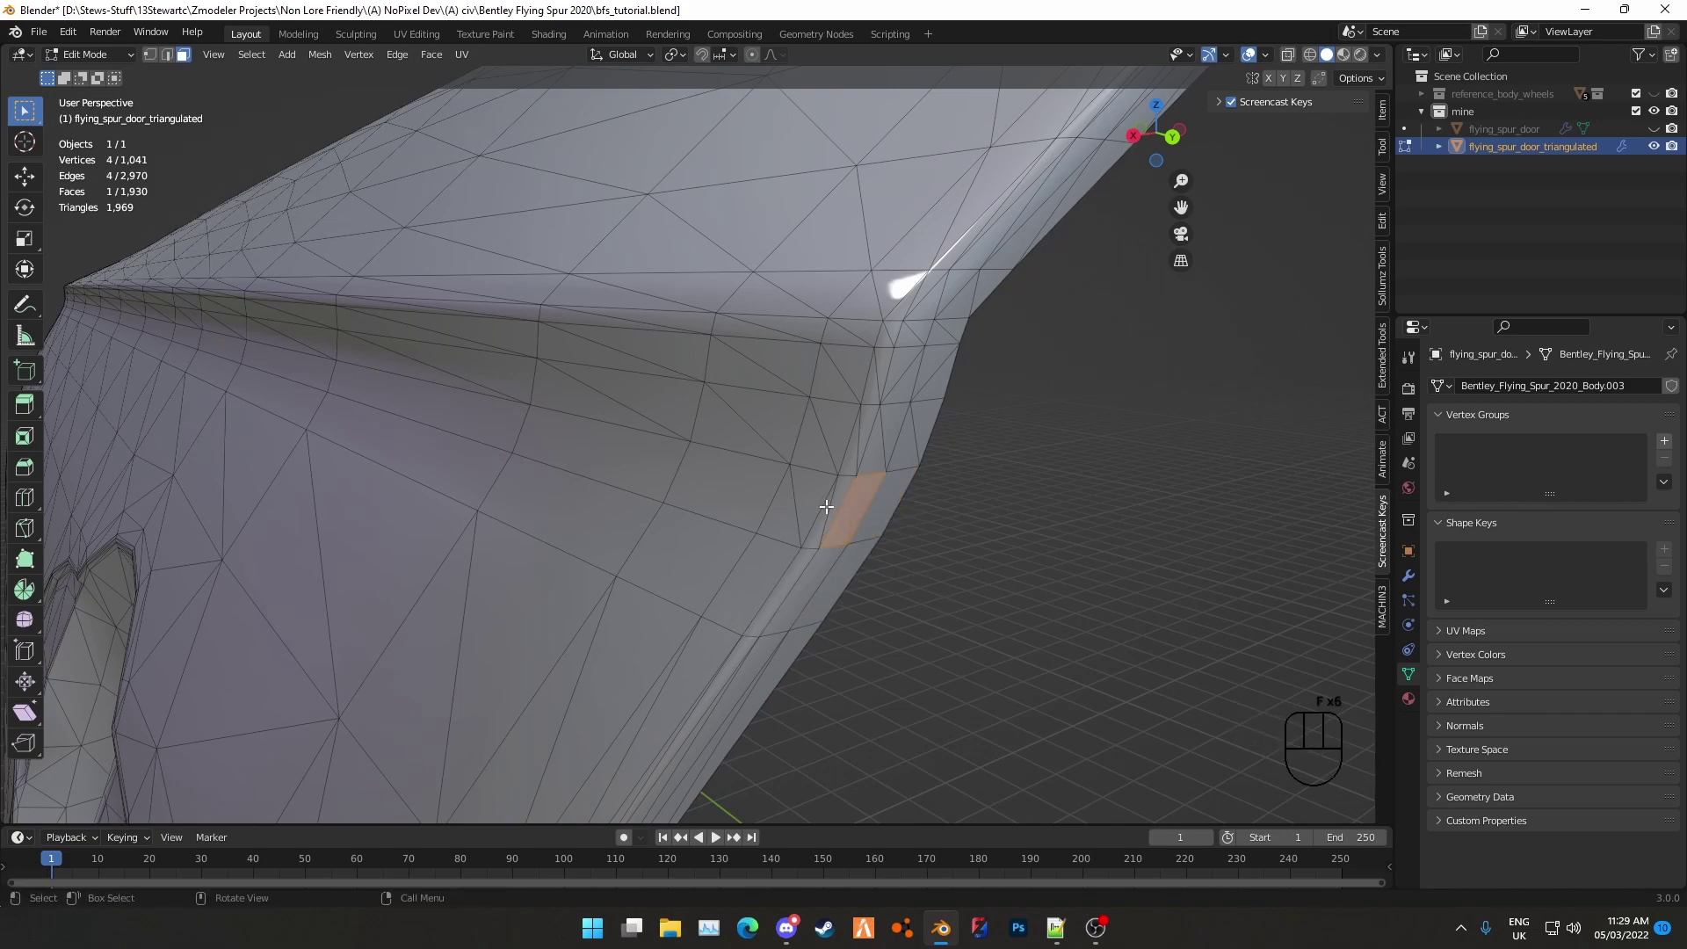
key("f")
key("f")
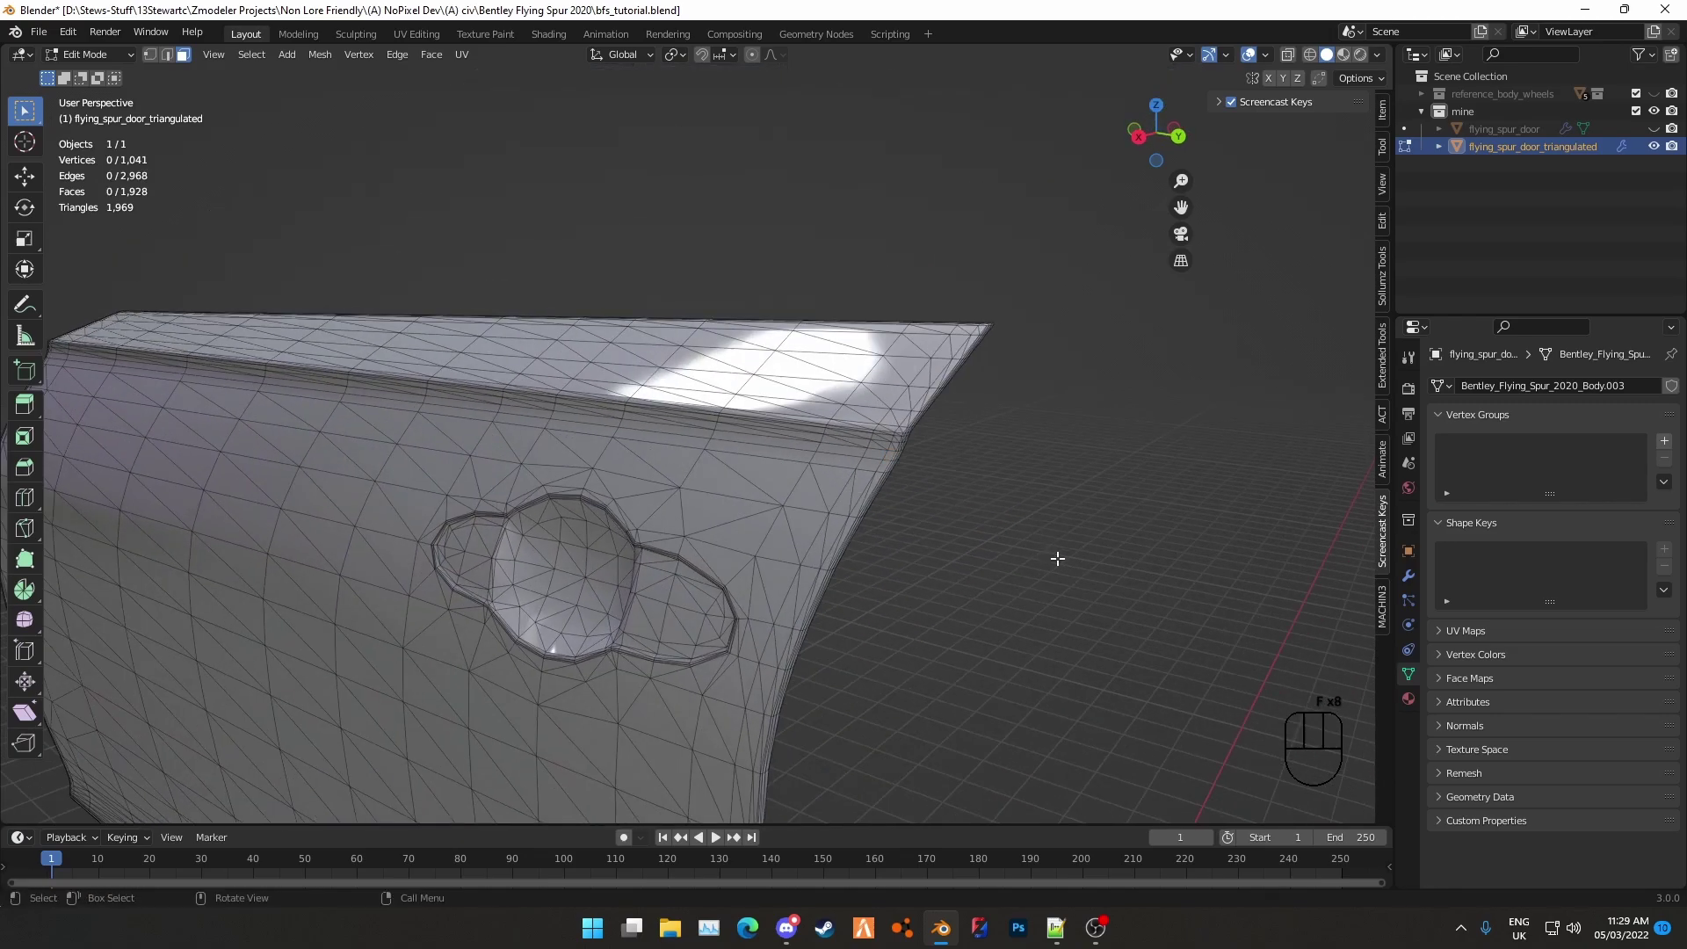
scroll(1057, 559, "down", 4)
middle_click_drag(615, 446, 702, 416)
scroll(704, 422, "up", 4)
middle_click_drag(493, 422, 791, 404, "shift")
scroll(814, 455, "up", 6)
middle_click_drag(967, 413, 804, 455, "shift")
scroll(793, 464, "down", 4)
scroll(721, 448, "up", 4)
scroll(755, 448, "down", 4)
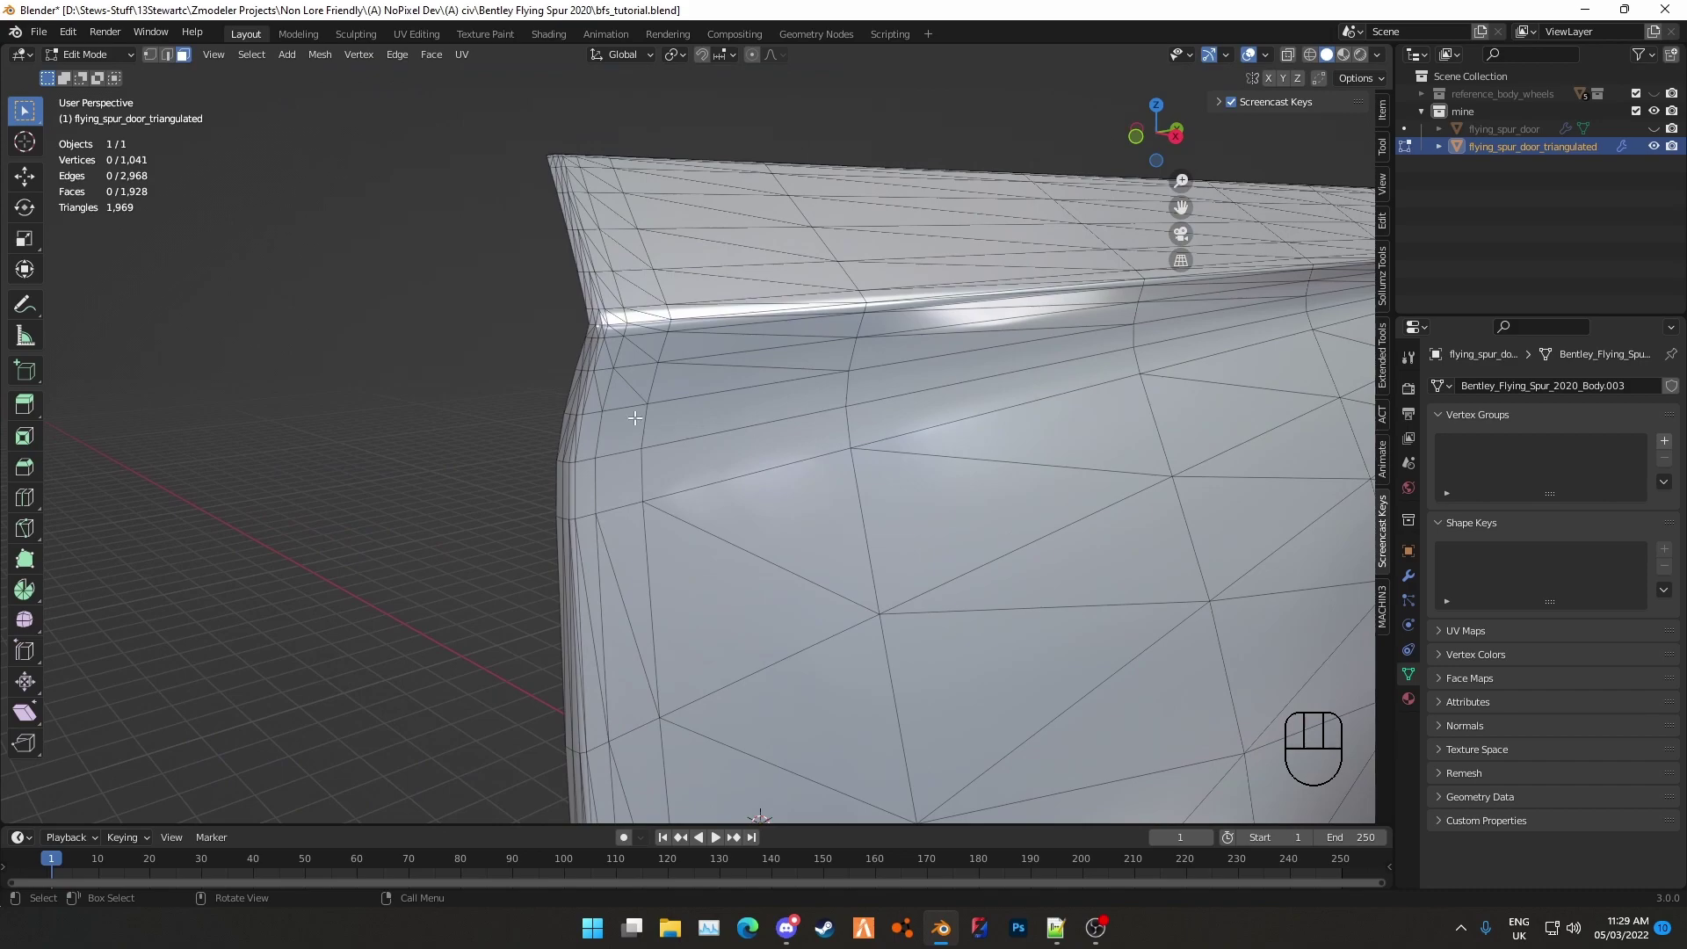
middle_click_drag(563, 429, 605, 433)
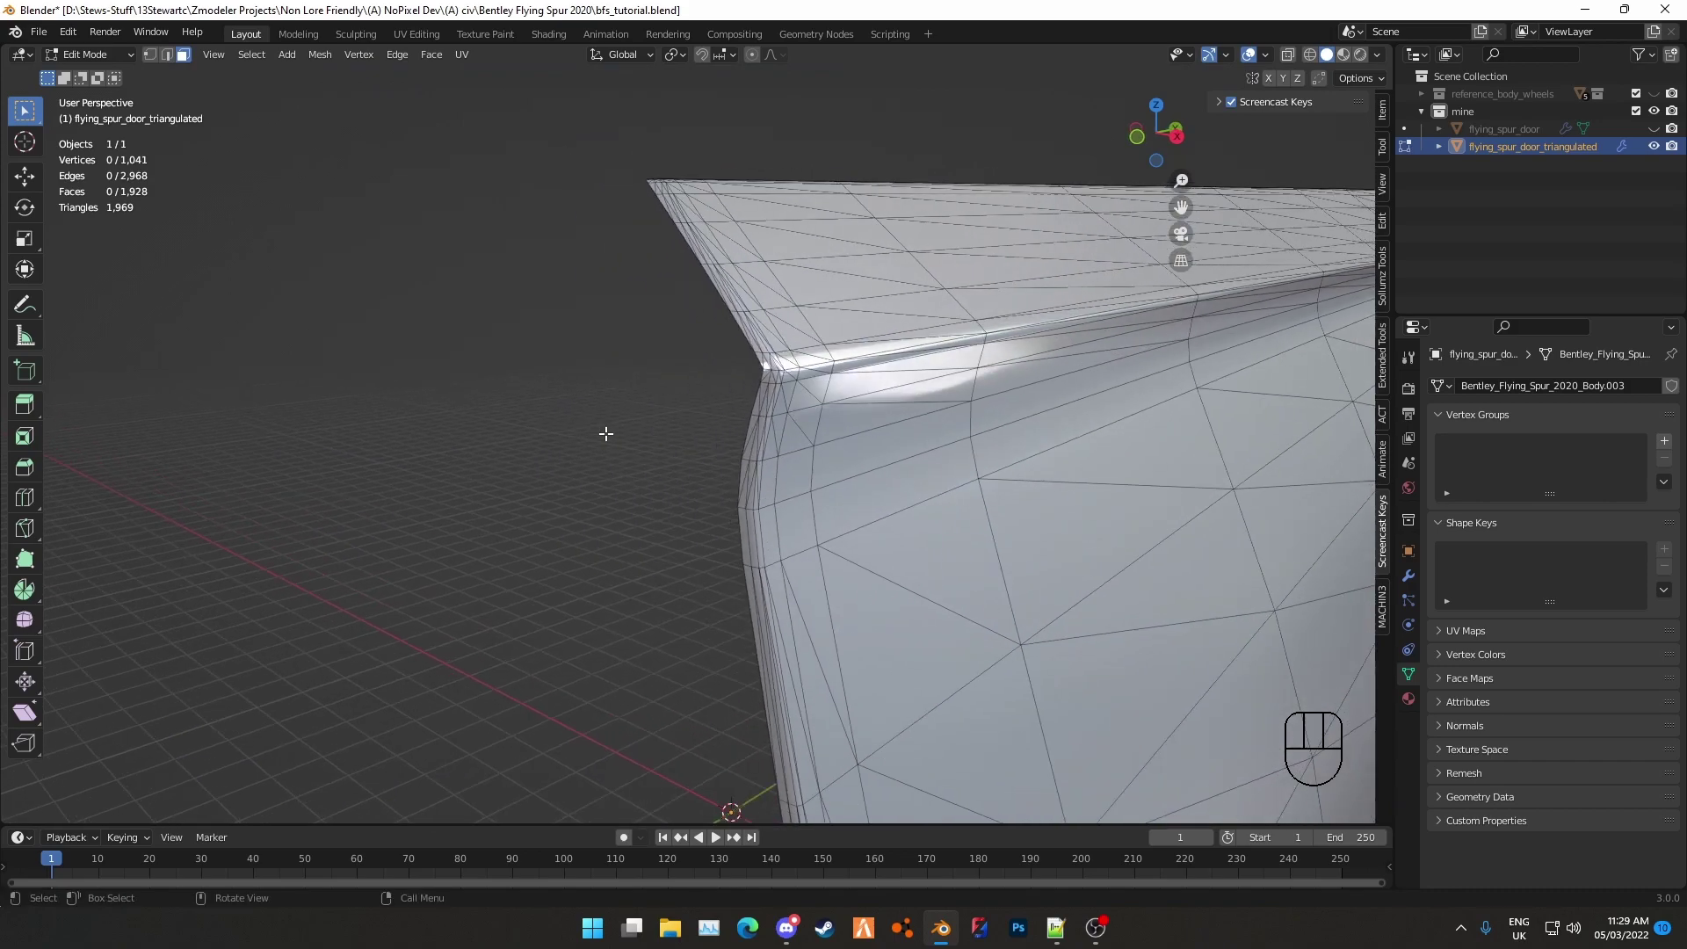
In orthographic view, join three triangle pairs on the door's end edge into quads
left_click(1182, 261)
scroll(839, 488, "up", 7)
middle_click_drag(836, 490, 562, 395, "shift")
scroll(527, 396, "up", 3)
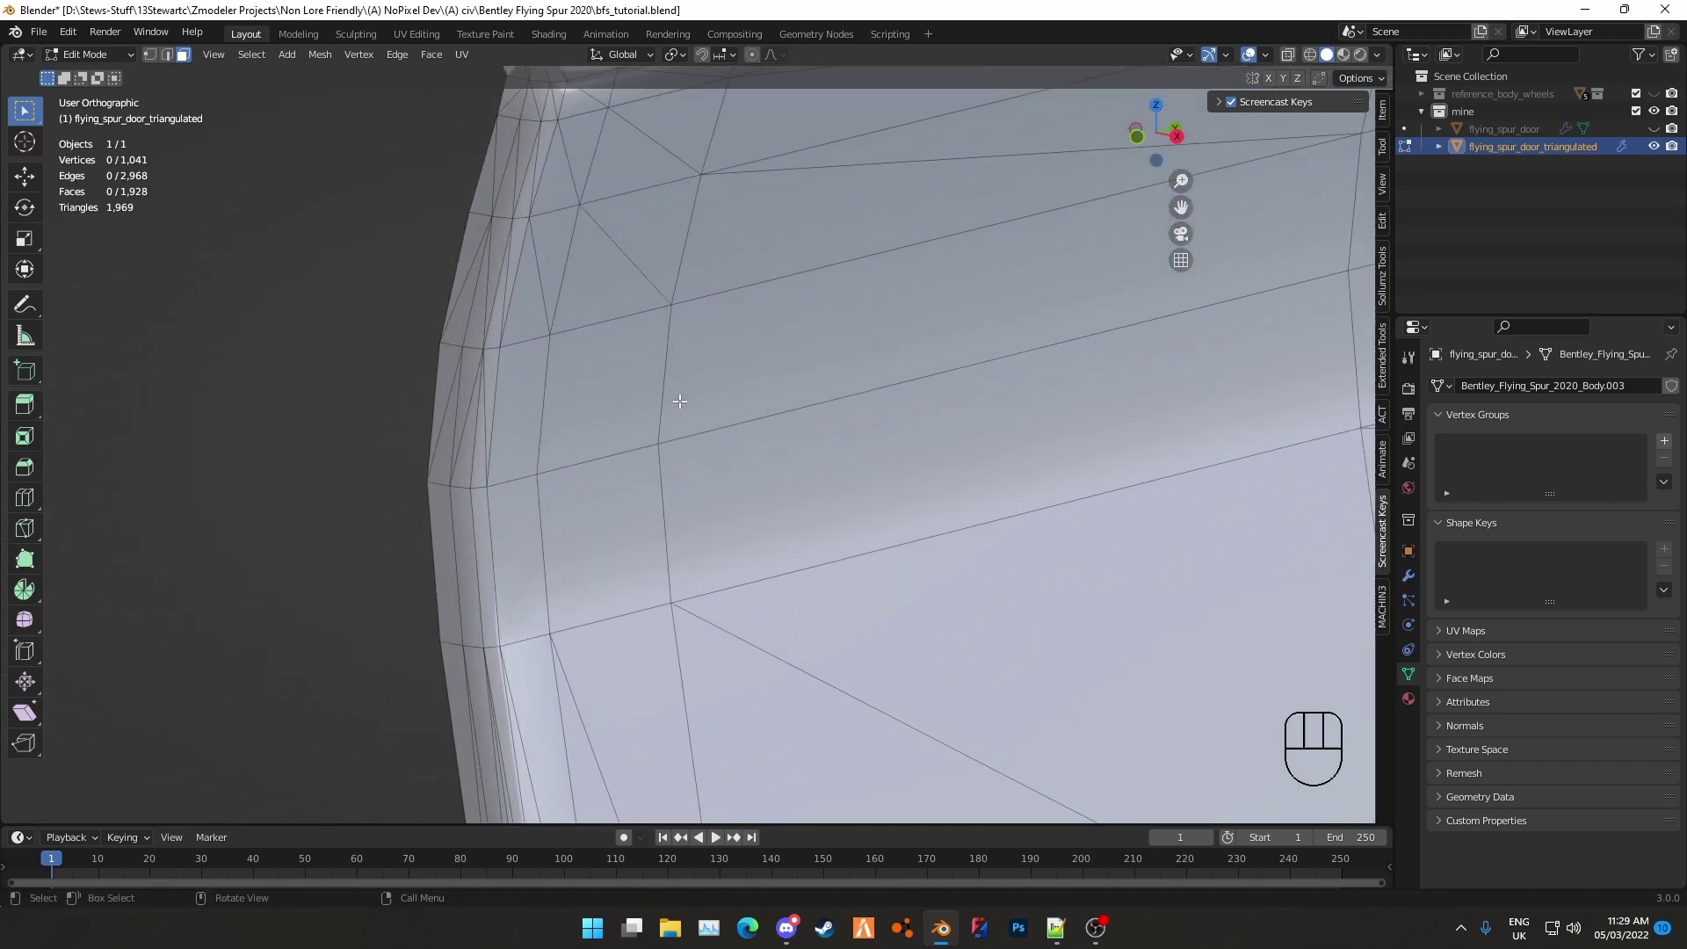
left_click(390, 373)
left_click(394, 443, "shift")
key("f")
left_click(422, 381)
left_click(421, 447, "shift")
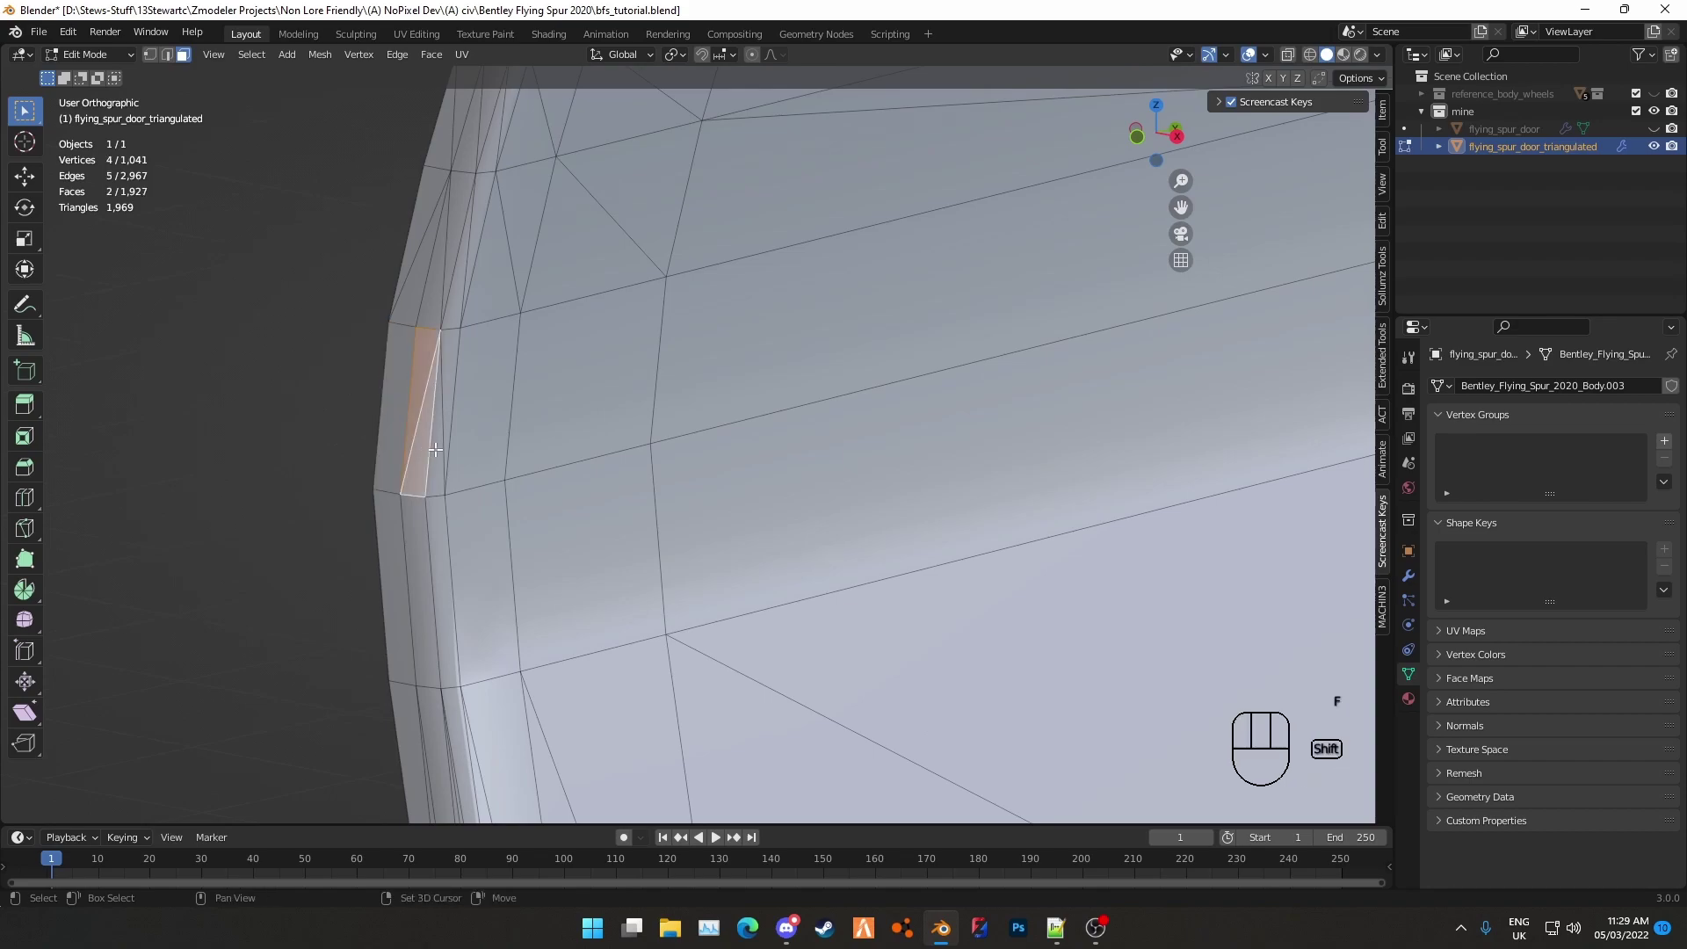
key("f")
left_click(448, 385)
left_click(444, 431, "shift")
key("f")
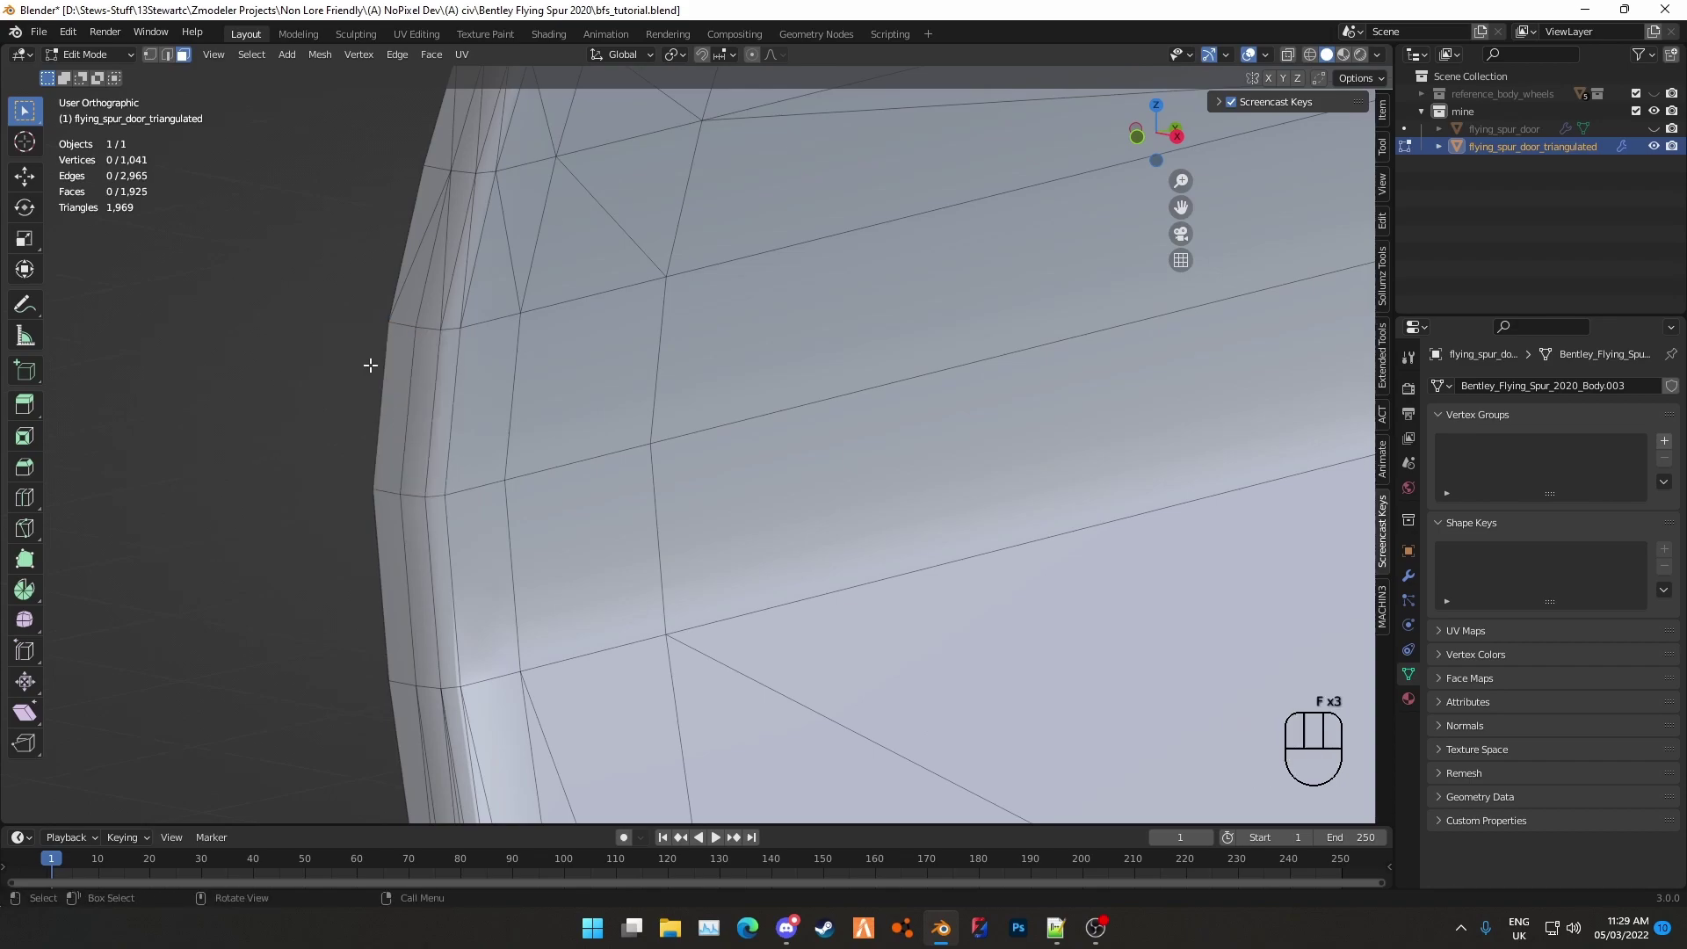
Orbit around to the door's upper panel and switch to edge selection
middle_click_drag(369, 366, 650, 452, "shift")
scroll(672, 454, "down", 8)
middle_click_drag(938, 467, 587, 590, "shift")
scroll(650, 536, "down", 5)
middle_click_drag(835, 497, 623, 479)
scroll(730, 475, "up", 6)
middle_click_drag(818, 535, 644, 459)
scroll(648, 464, "up", 4)
scroll(655, 447, "down", 3)
scroll(615, 435, "up", 1)
middle_click_drag(580, 407, 595, 418)
scroll(595, 418, "up", 2)
key("2")
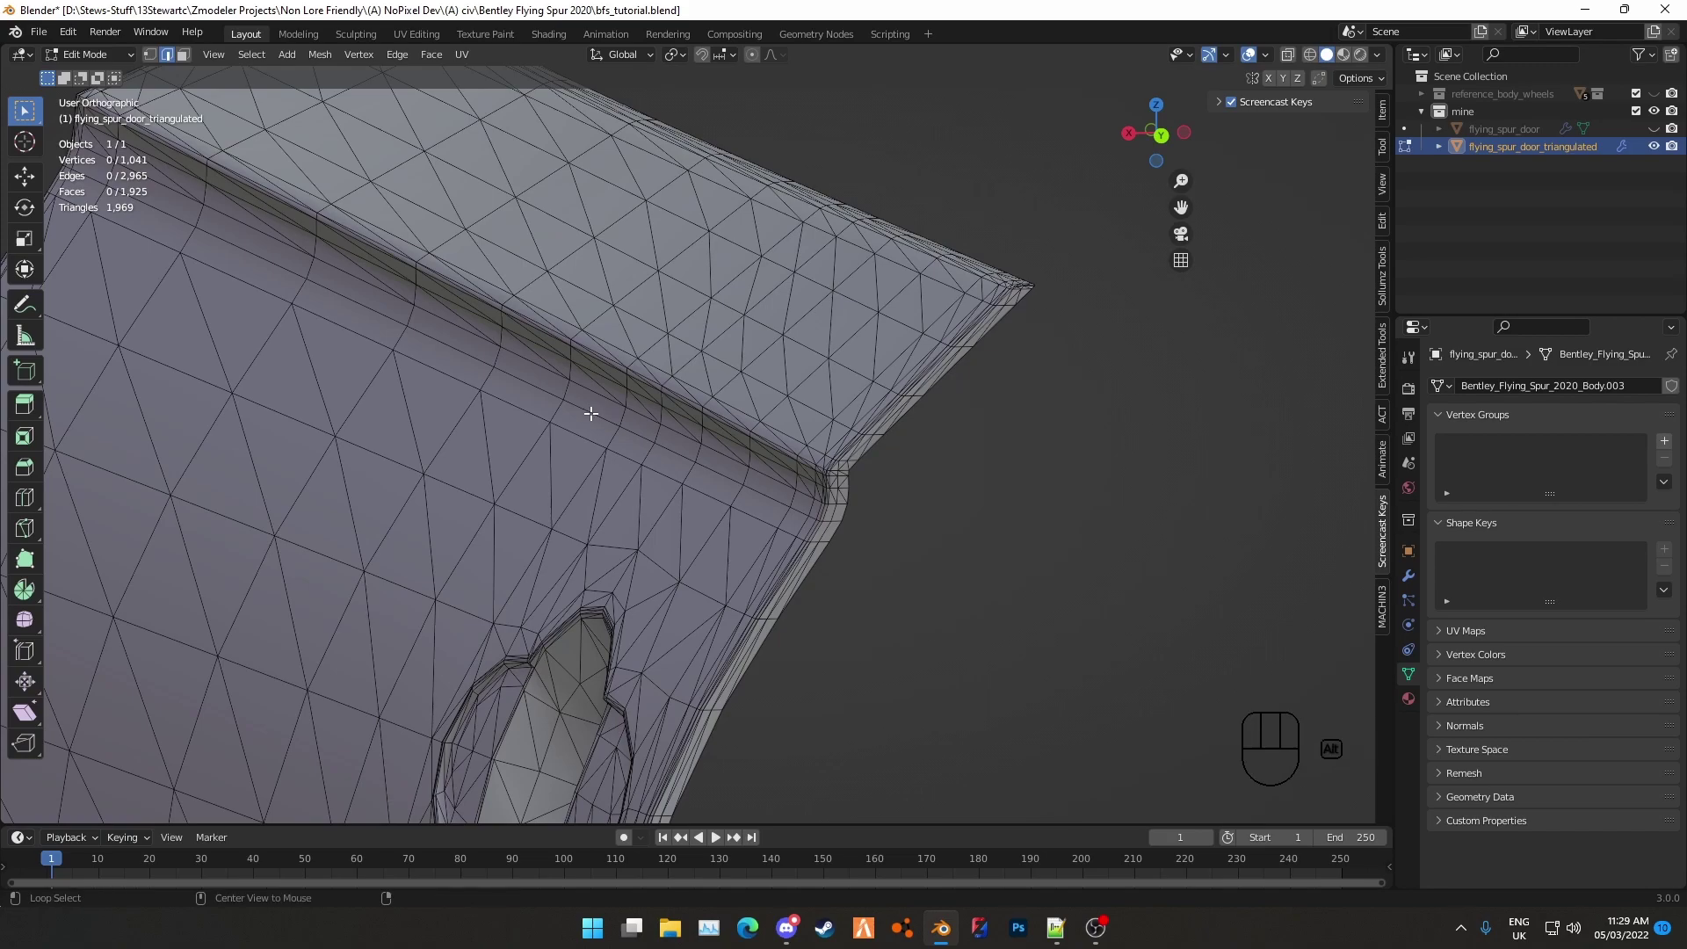
Delete the upper panel edge loop with X › Edge Loops and inspect the result
left_click(591, 414, "alt")
middle_click_drag(592, 414, 524, 398)
key("x")
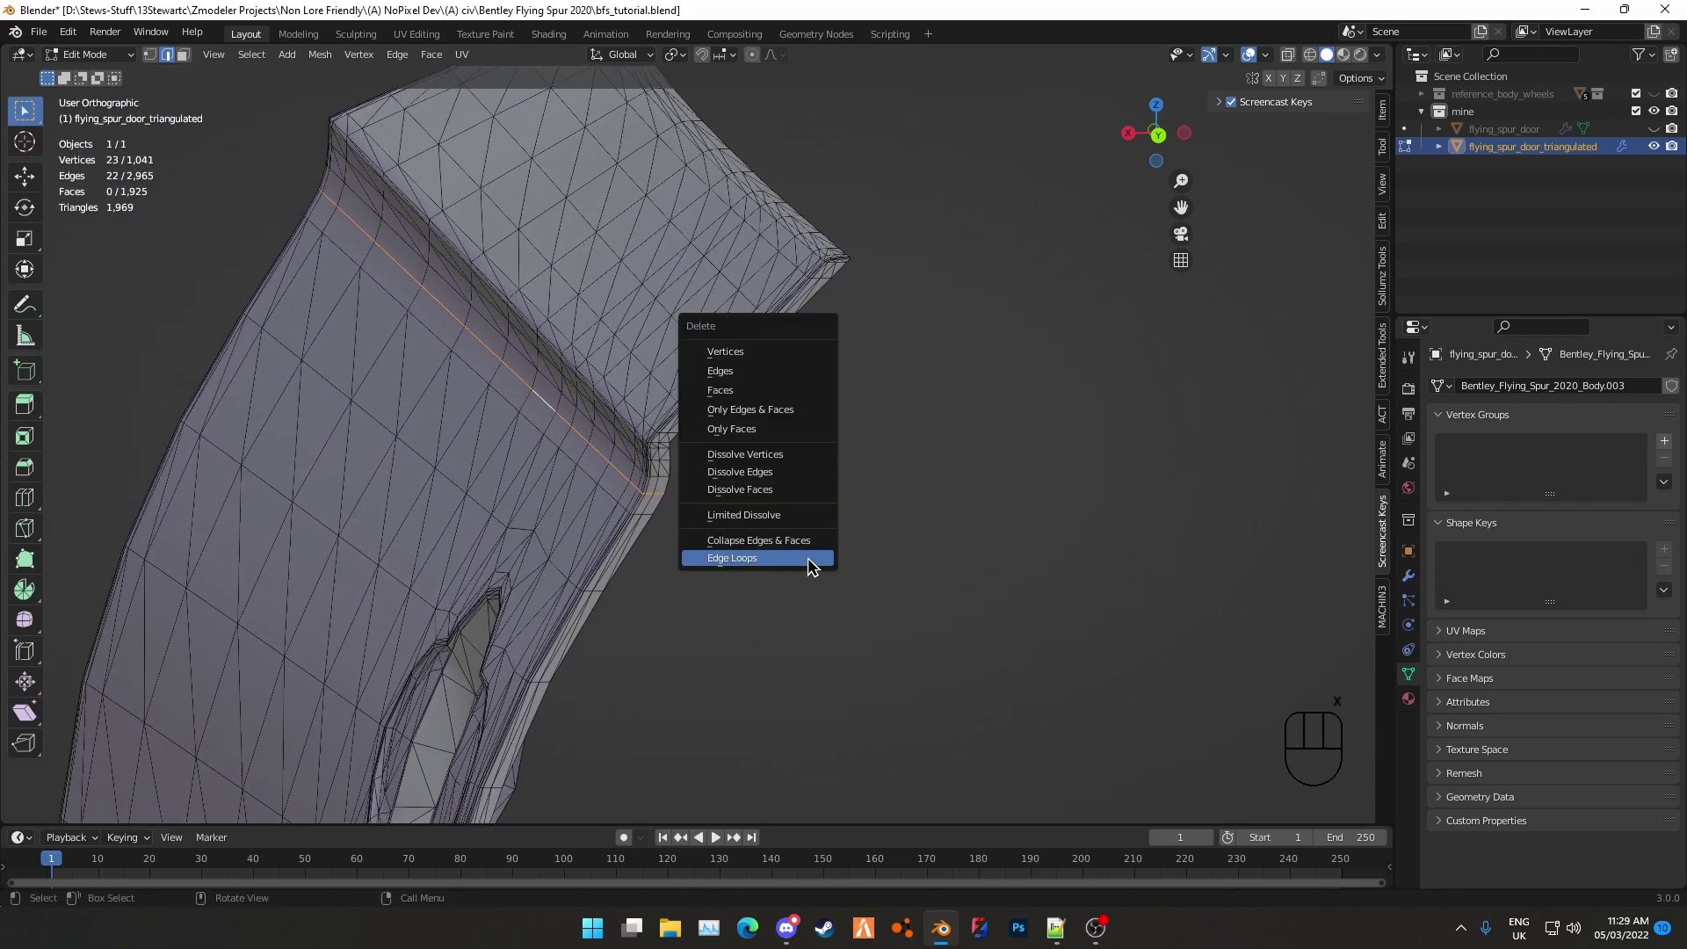
left_click(807, 557)
left_click(714, 591)
scroll(655, 545, "down", 6)
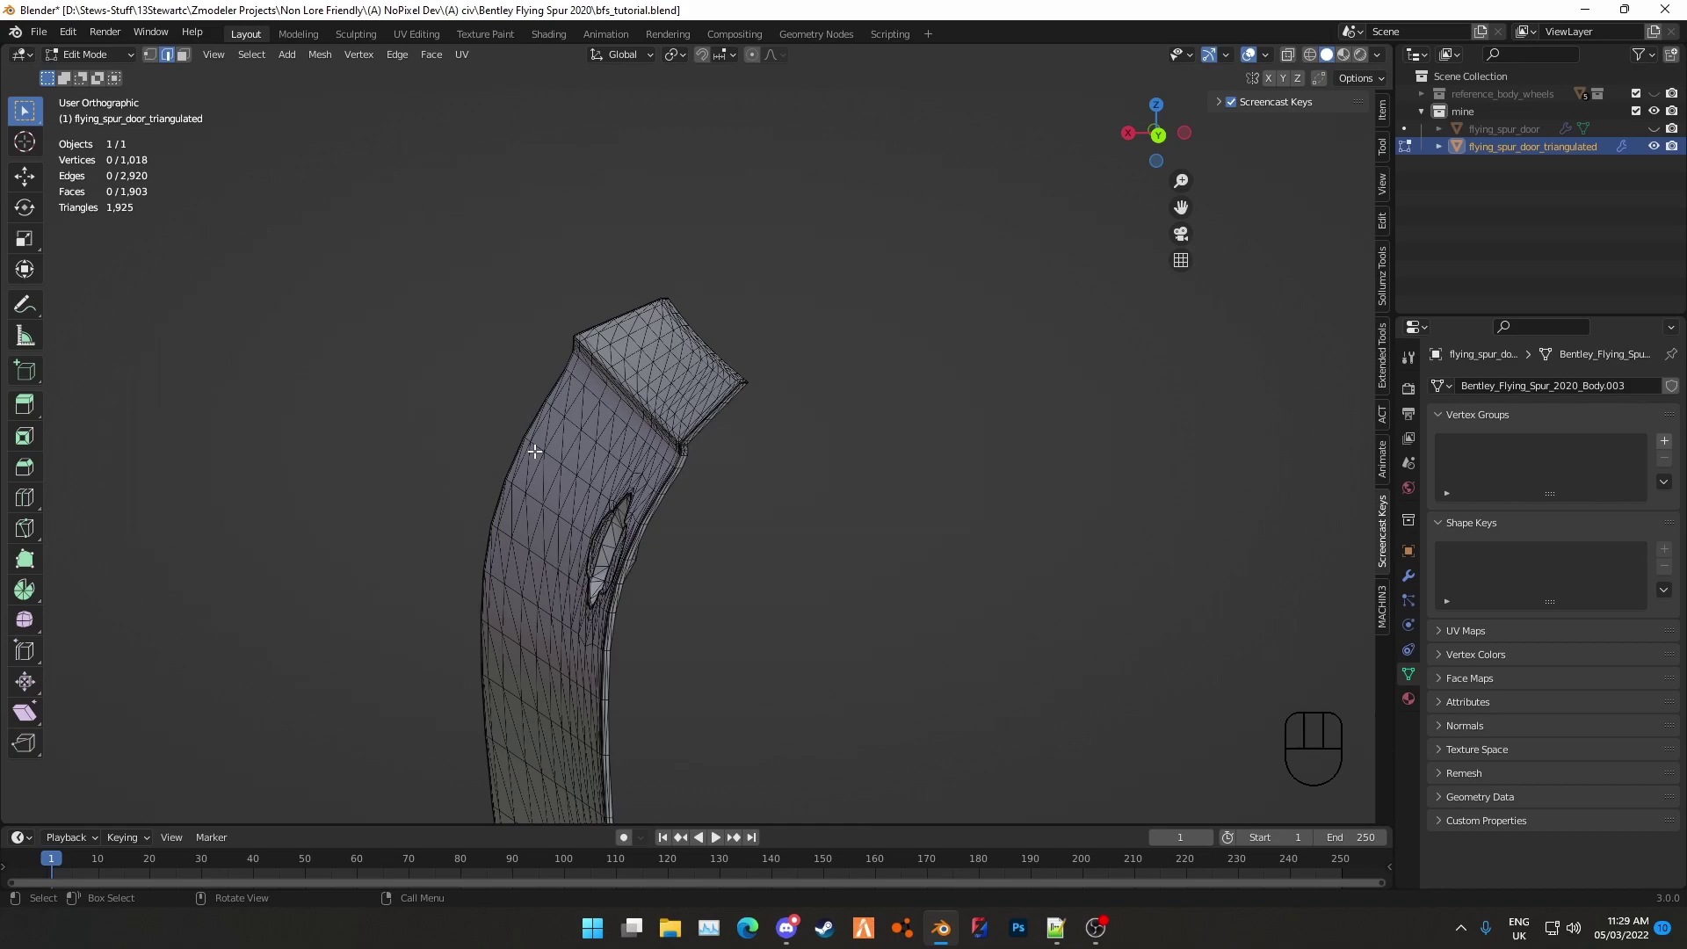
mouse_move(530, 451)
middle_mouse_down()
mouse_move(670, 446)
mouse_move(585, 448)
mouse_move(635, 495)
mouse_move(648, 480)
middle_mouse_up()
scroll(669, 445, "down", 4)
scroll(634, 495, "up", 1)
scroll(634, 492, "down", 1)
middle_click_drag(648, 295, 868, 480, "shift")
scroll(722, 462, "up", 3)
Check the door's face and top edge in vertex mode, then return to Object Mode
key("3")
key("Tab")
key("Tab")
scroll(868, 484, "up", 2)
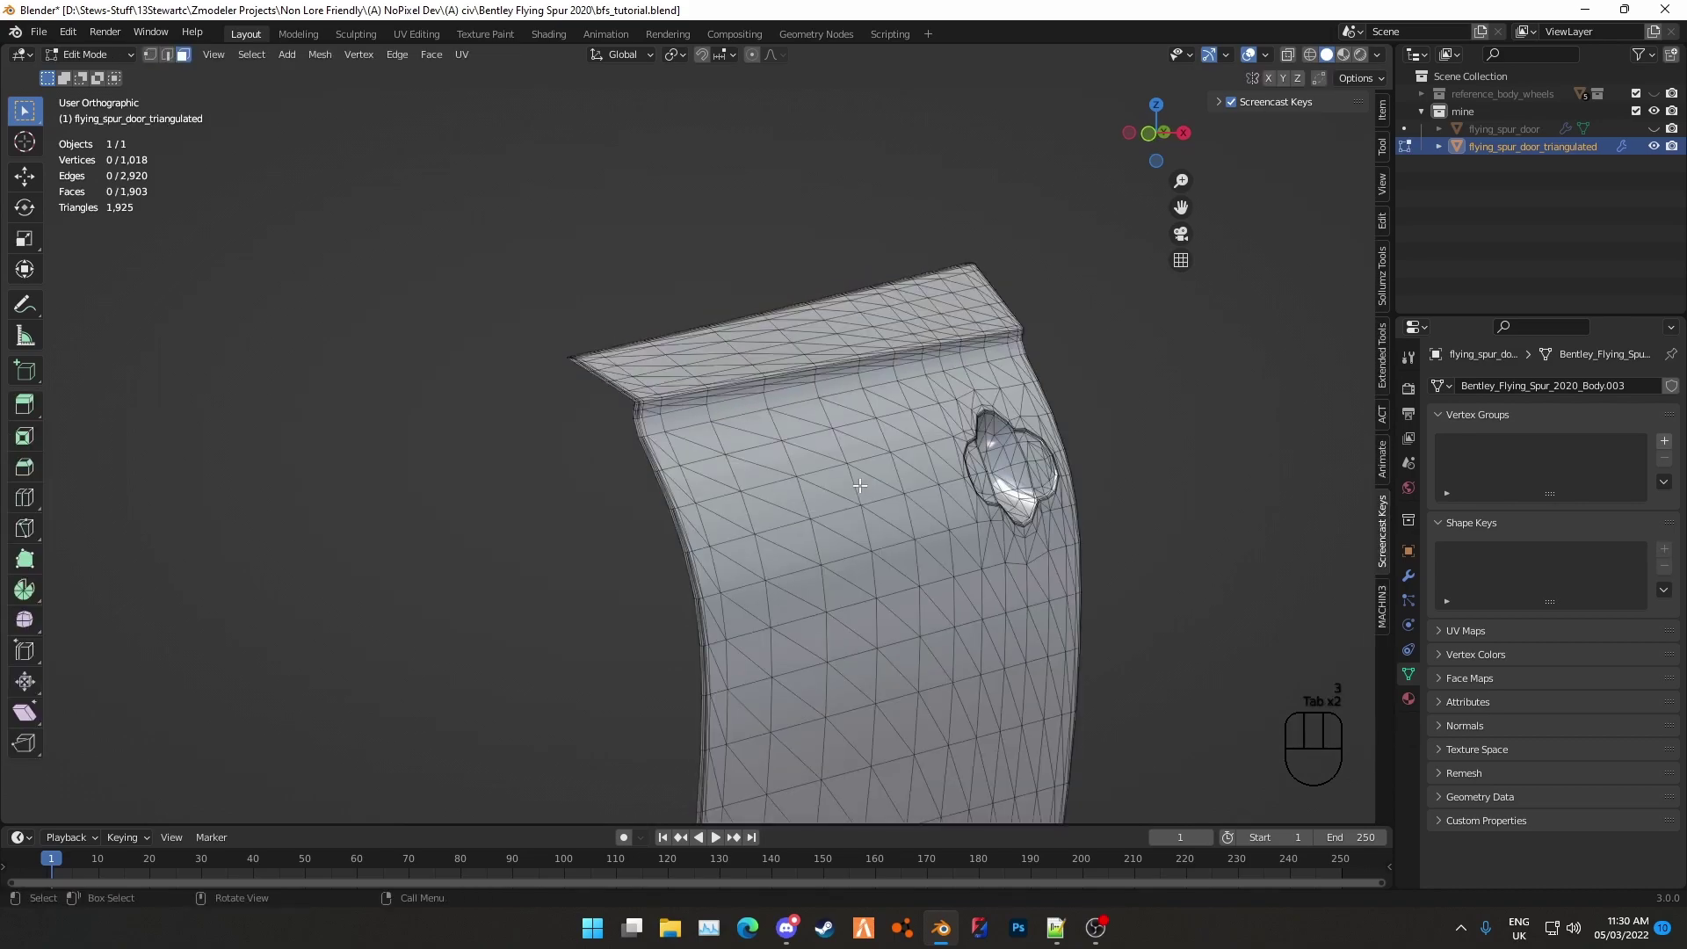
key("1")
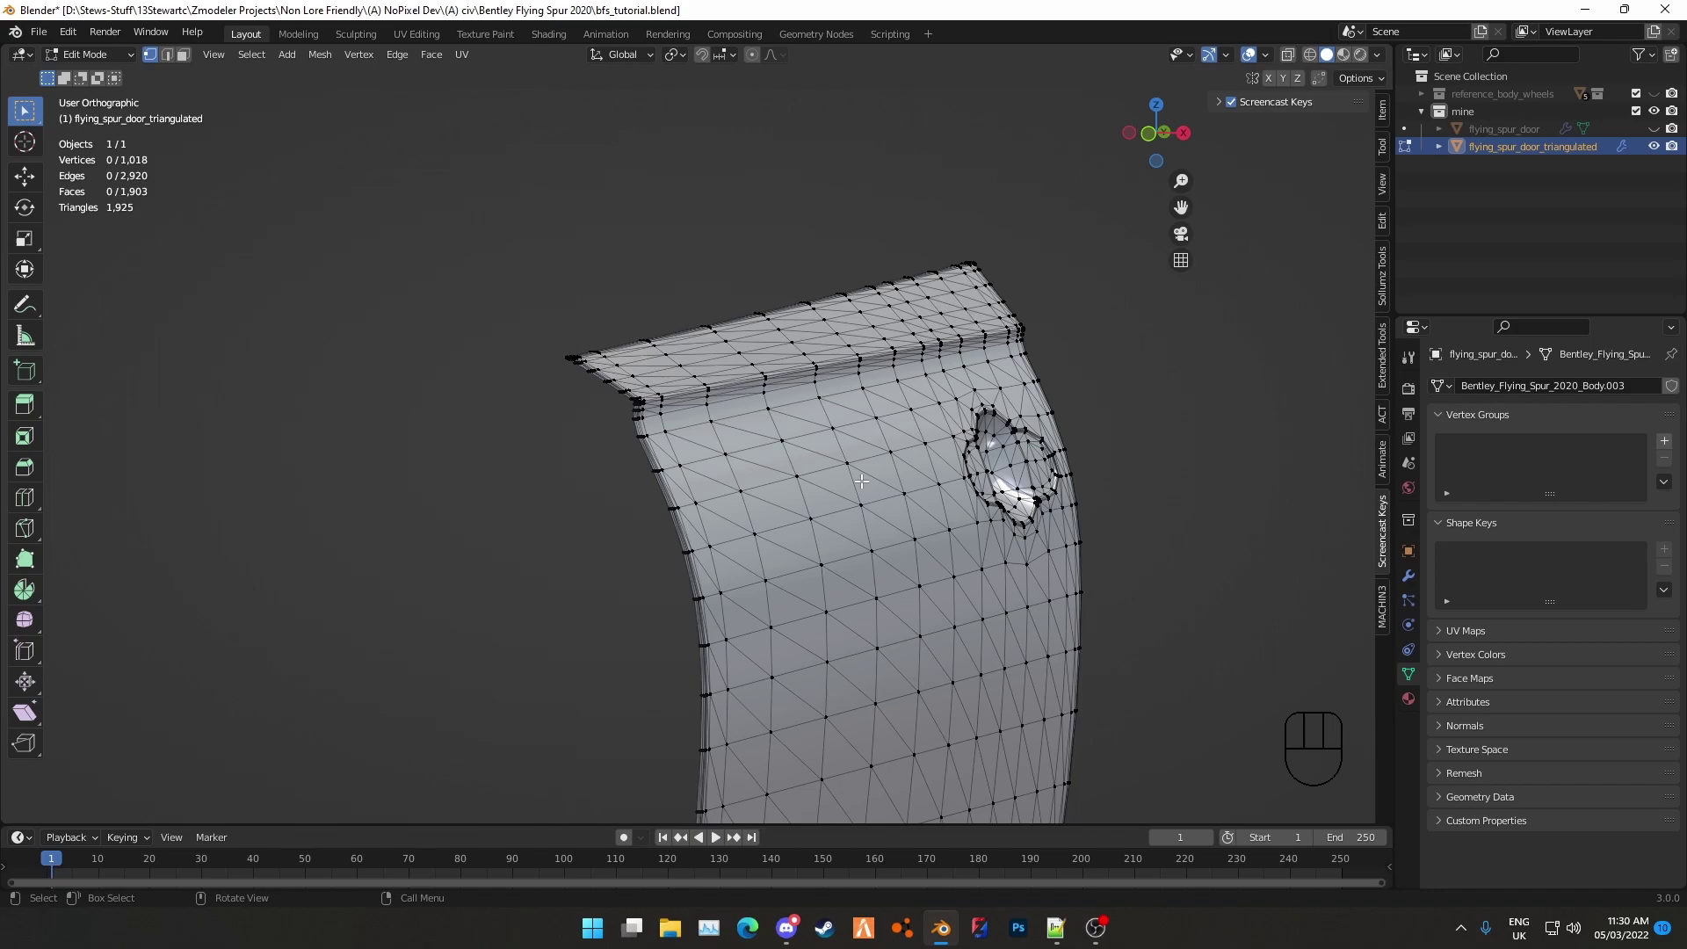
middle_click_drag(861, 481, 744, 389)
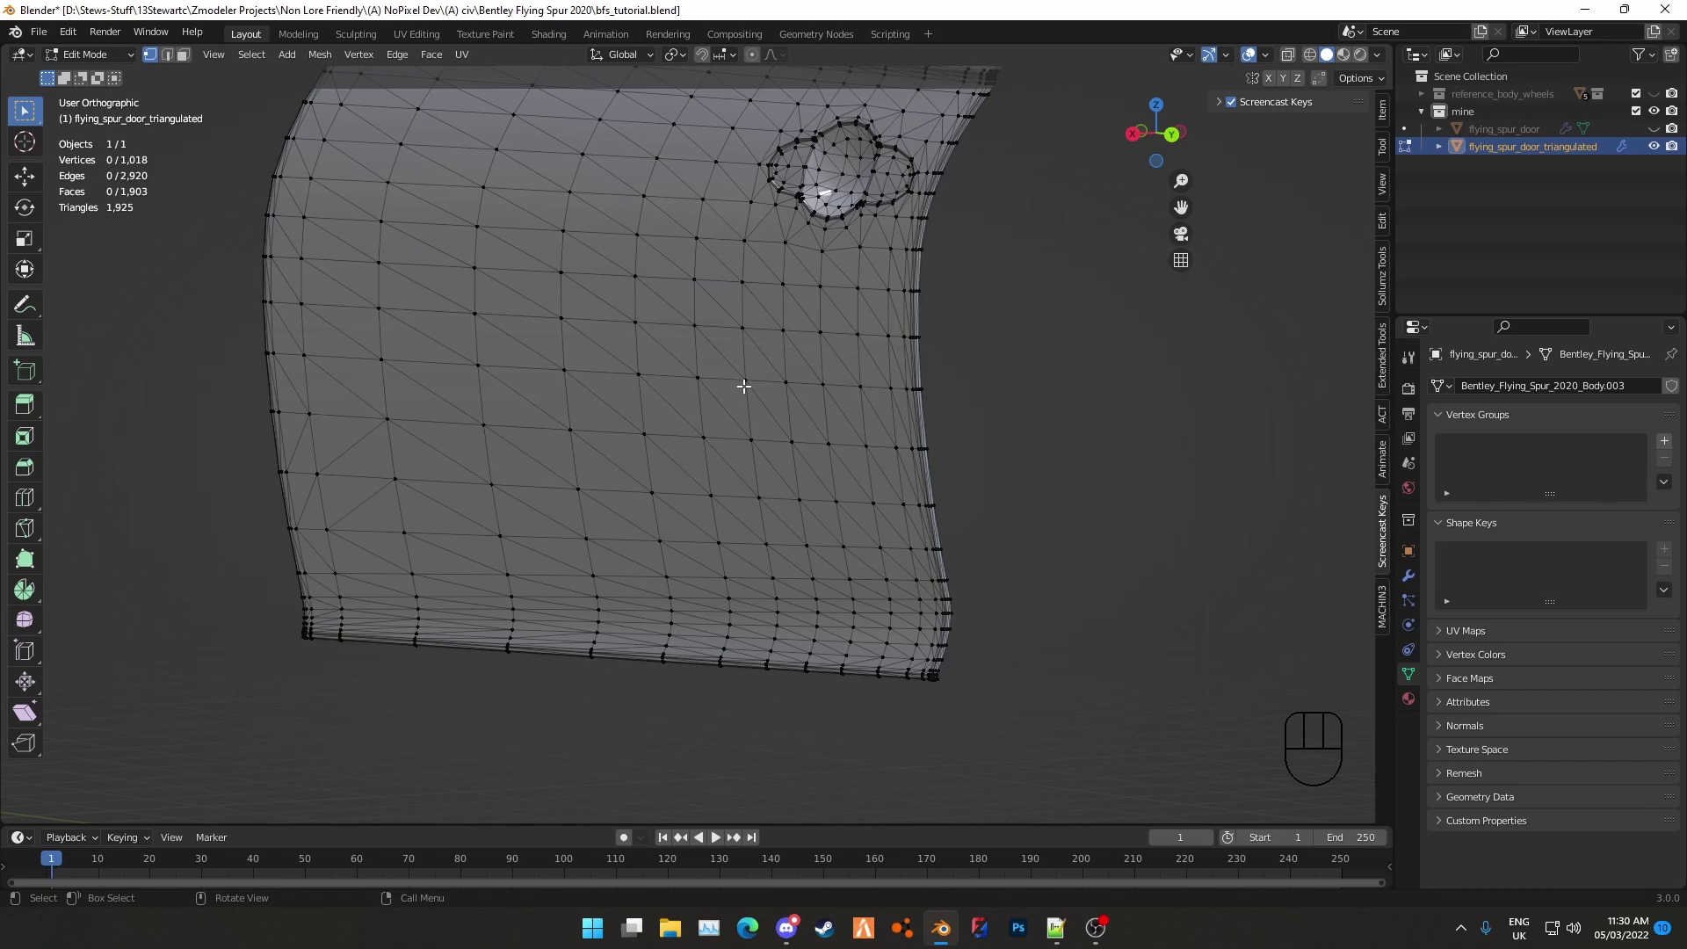
middle_click_drag(743, 386, 649, 343)
key("Tab")
middle_click_drag(741, 380, 1178, 428)
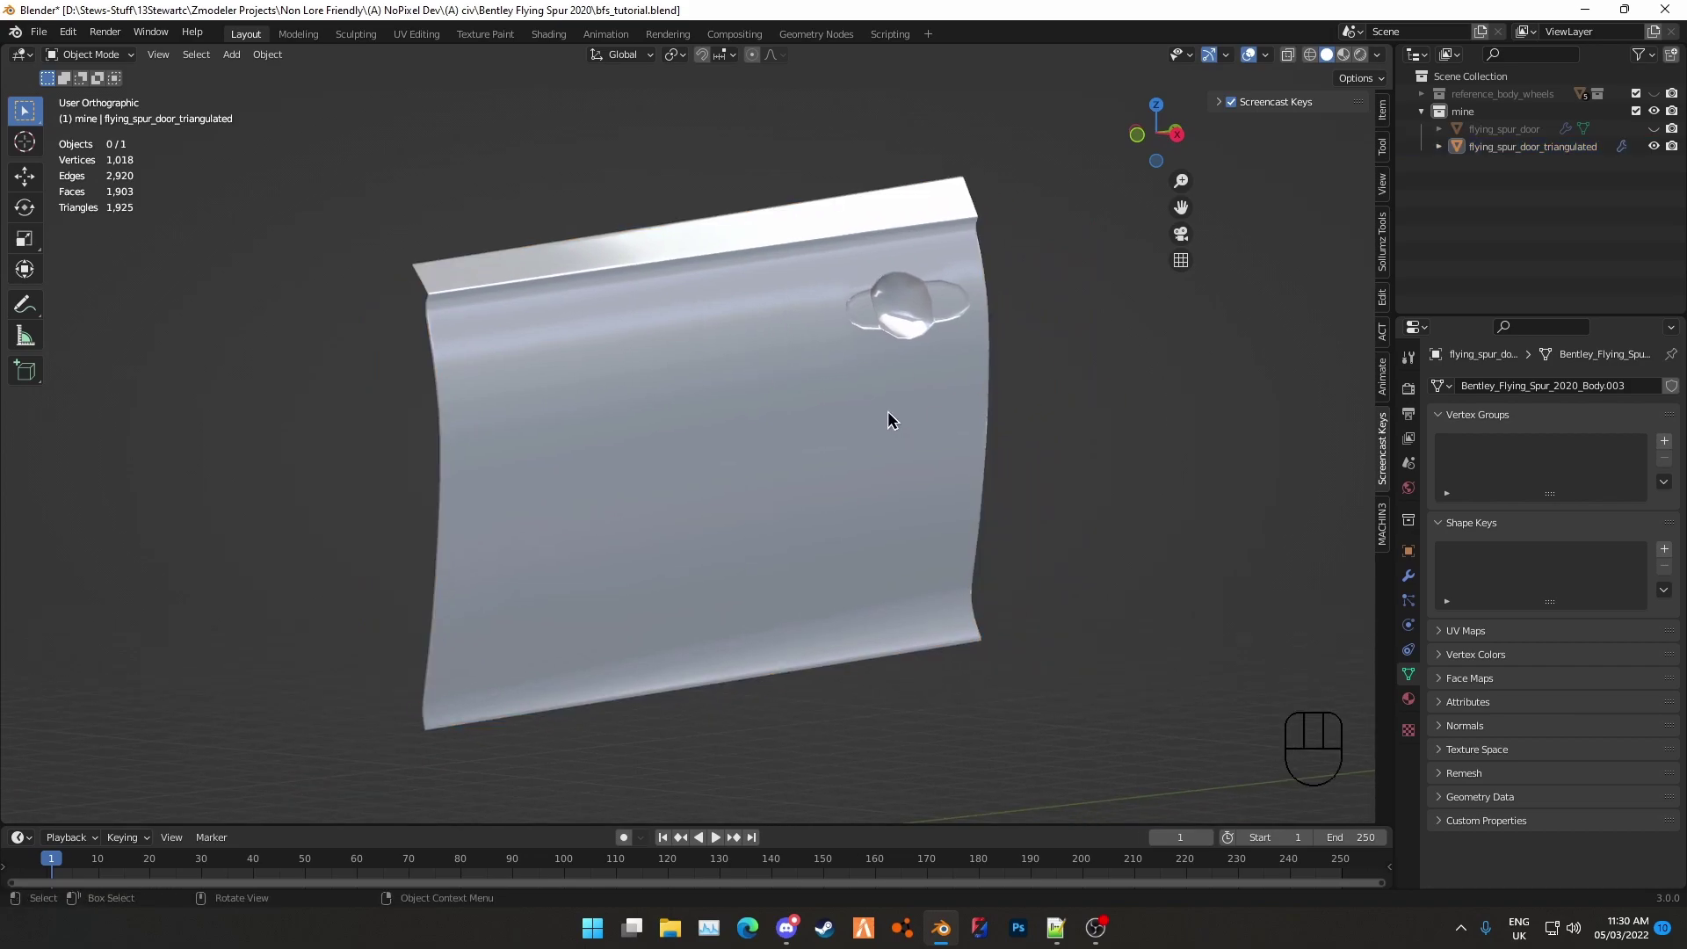
Hide the 'mine' collection with the door copies and unhide reference_body_wheels
left_click(724, 441)
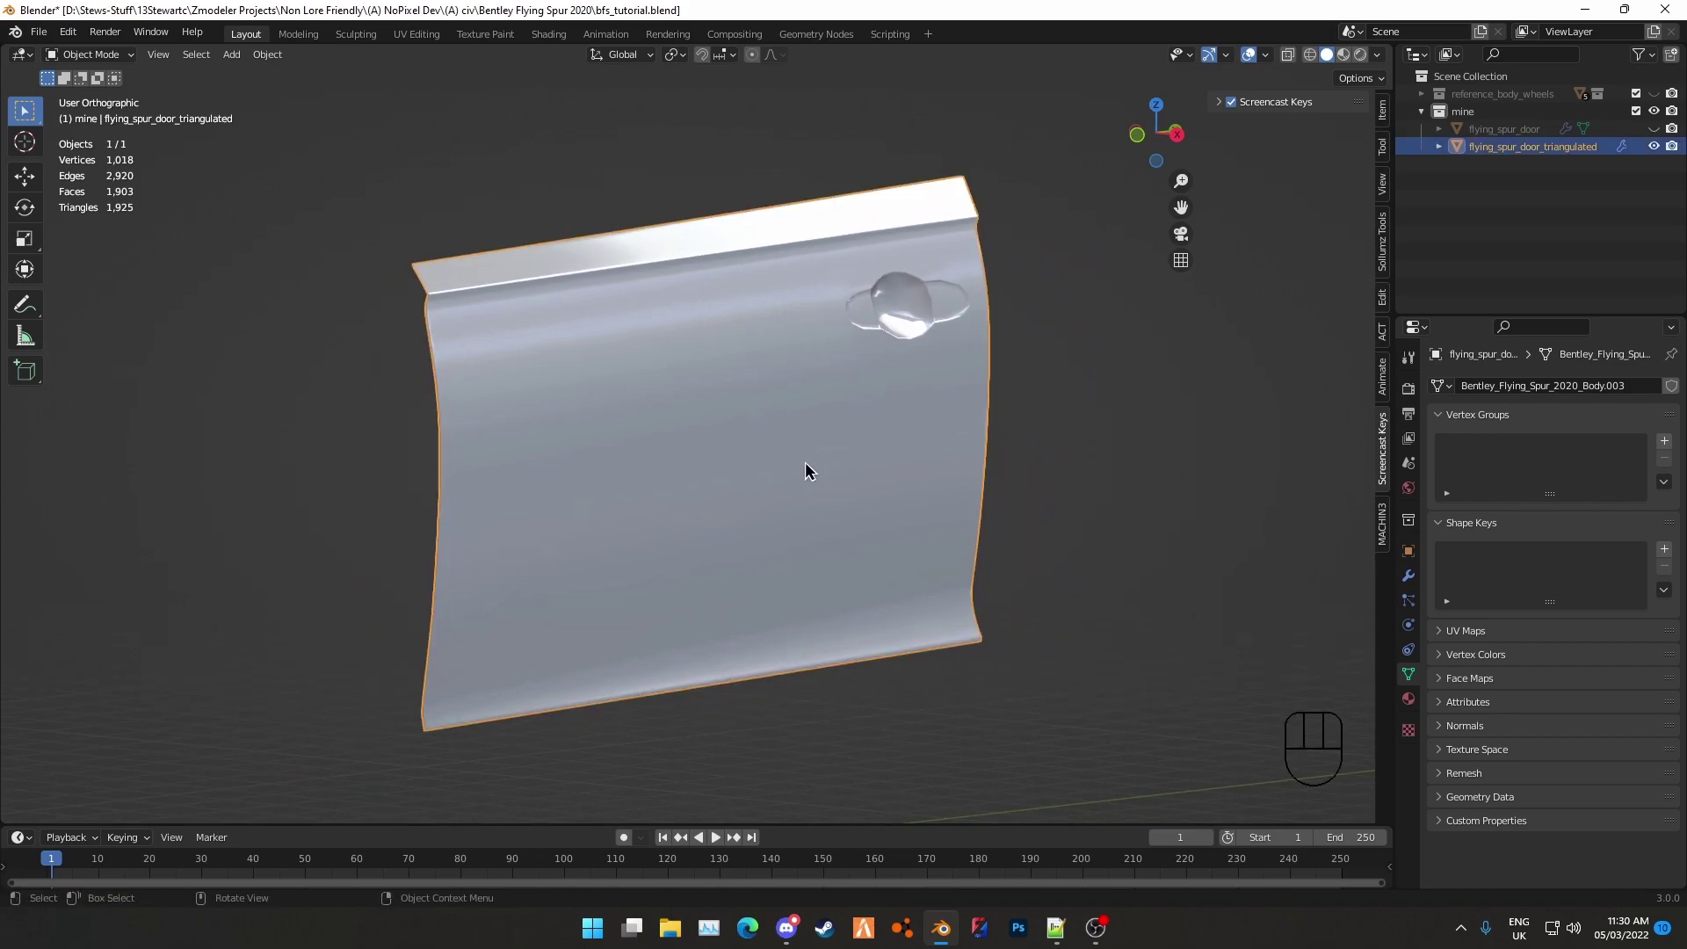
left_click(1654, 111)
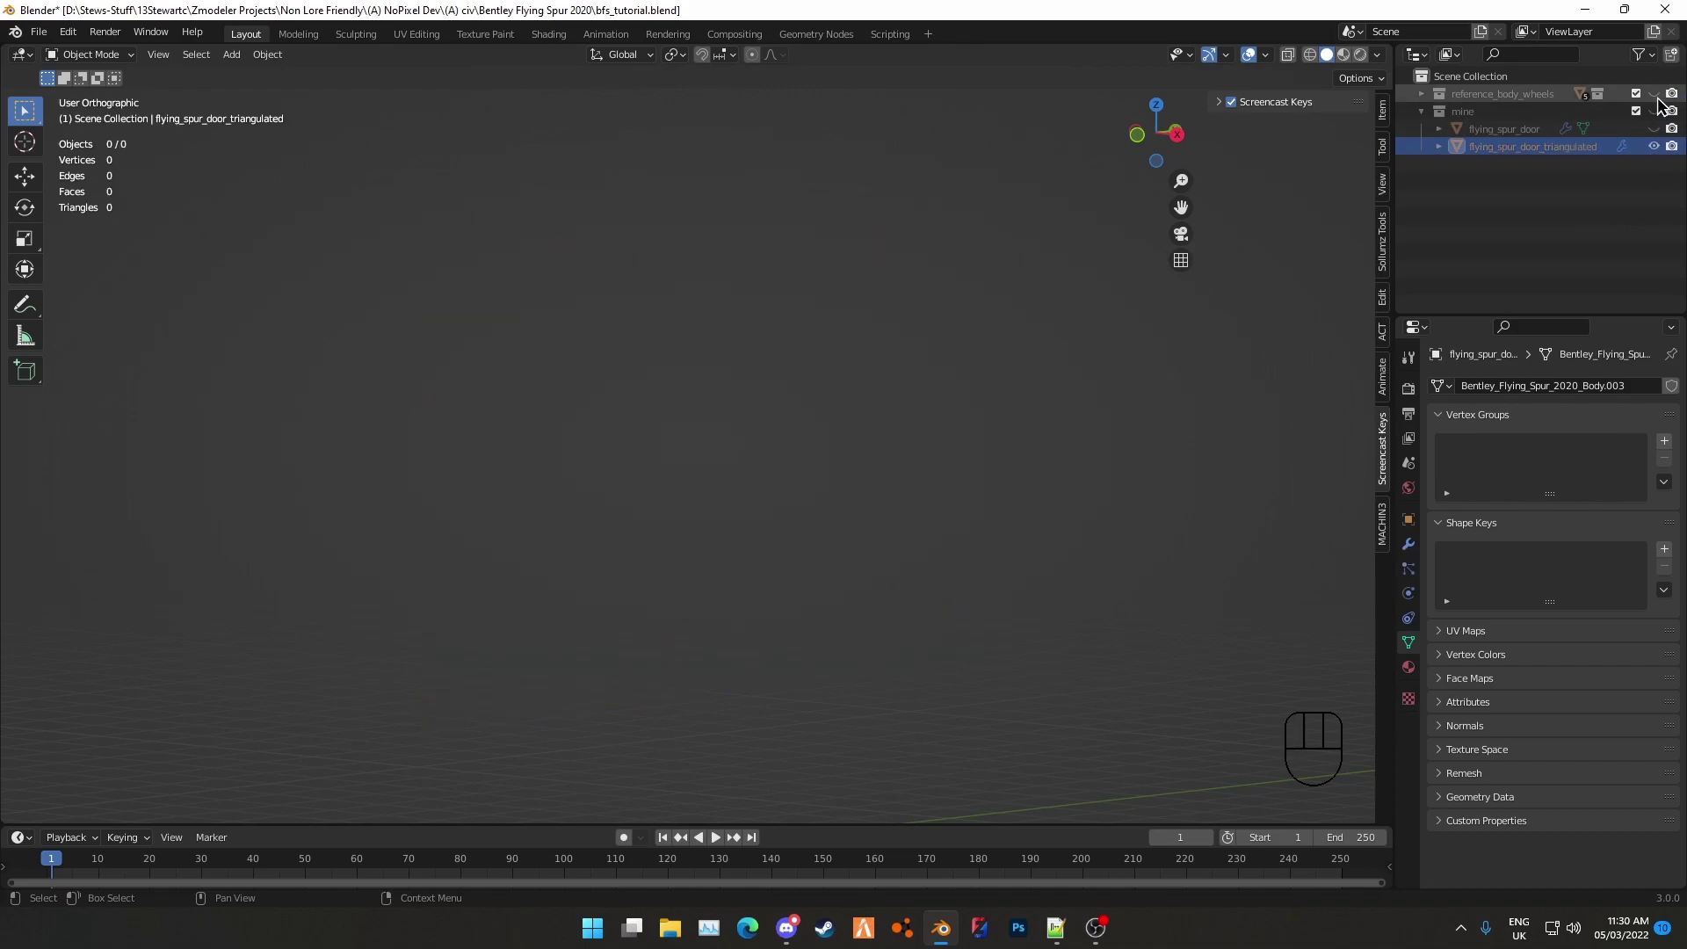
left_click(1654, 93)
scroll(736, 362, "down", 5)
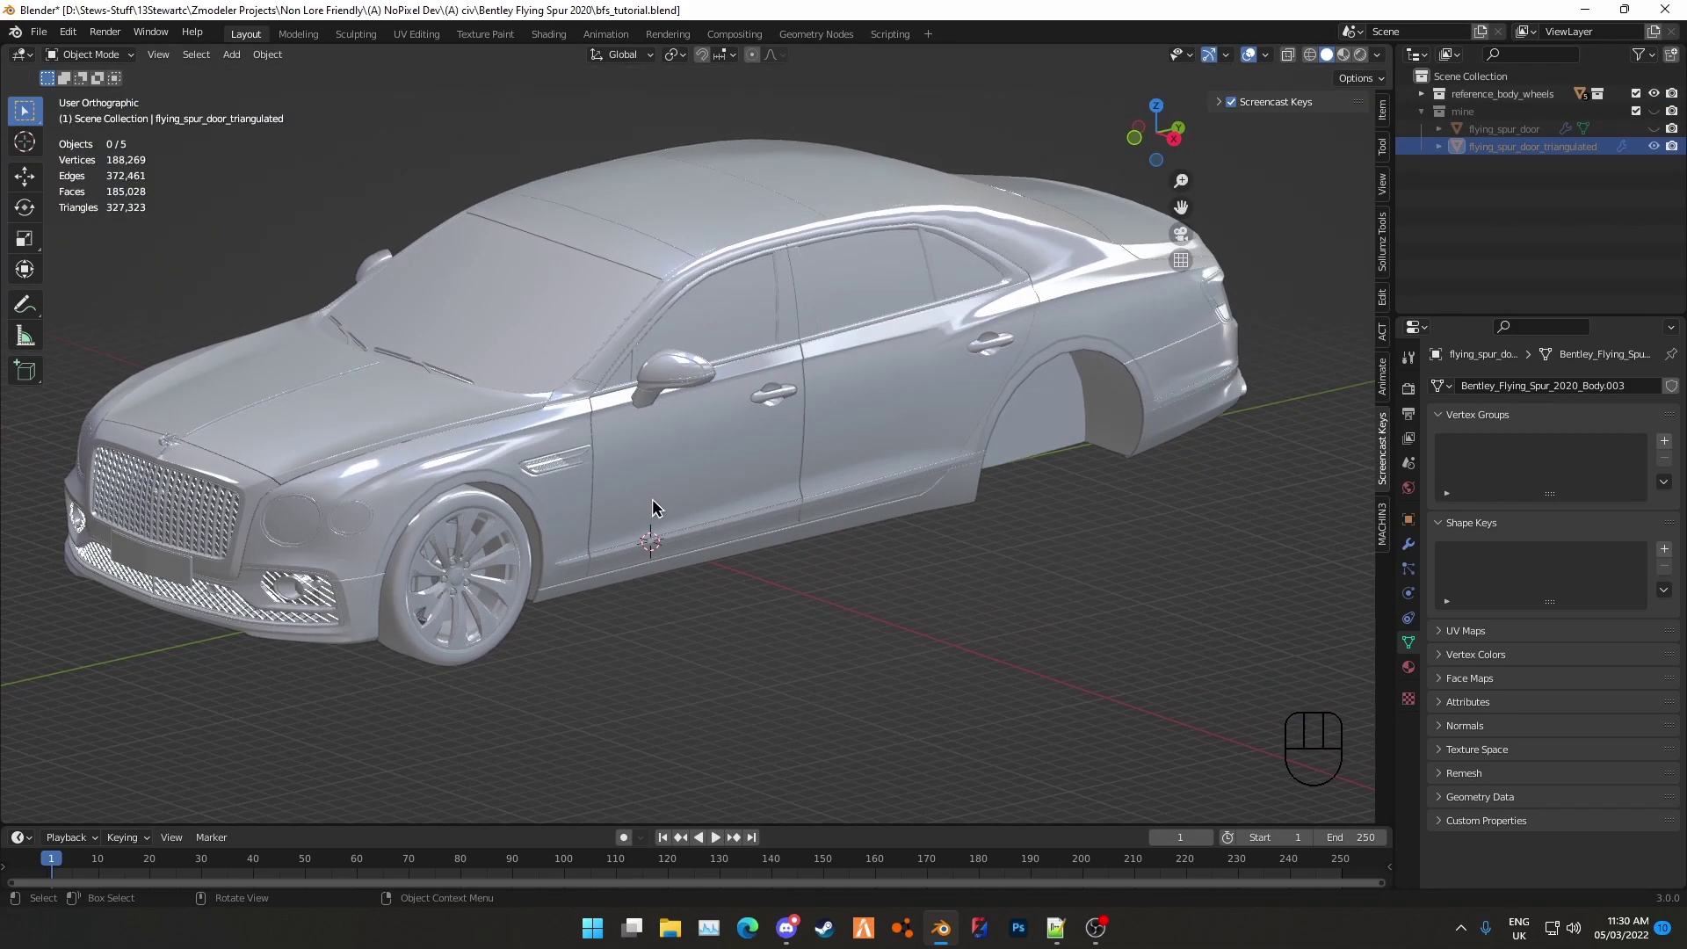
Inspect the reference car's door panel mesh in Edit Mode, checking vertex and face selection
left_click(661, 505)
key("Tab")
key("1")
left_click(773, 677)
key("3")
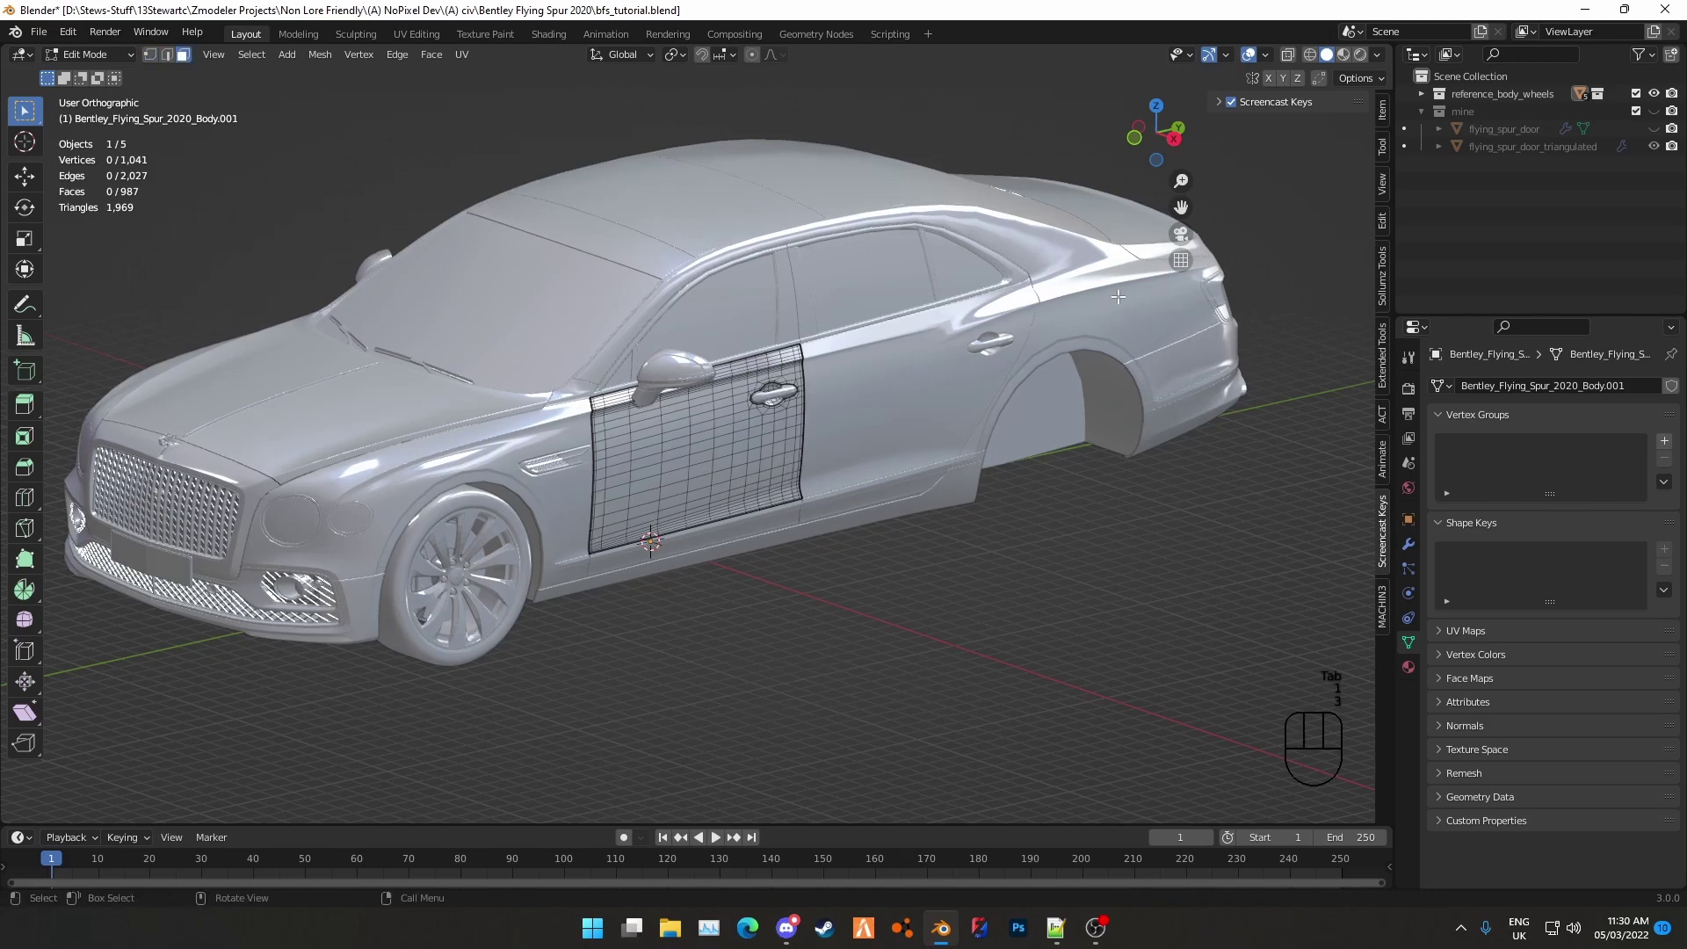
key("Tab")
Switch to Wireframe shading and orbit around the full Bentley from front and rear three-quarter views
left_click(1310, 54)
left_click(877, 684)
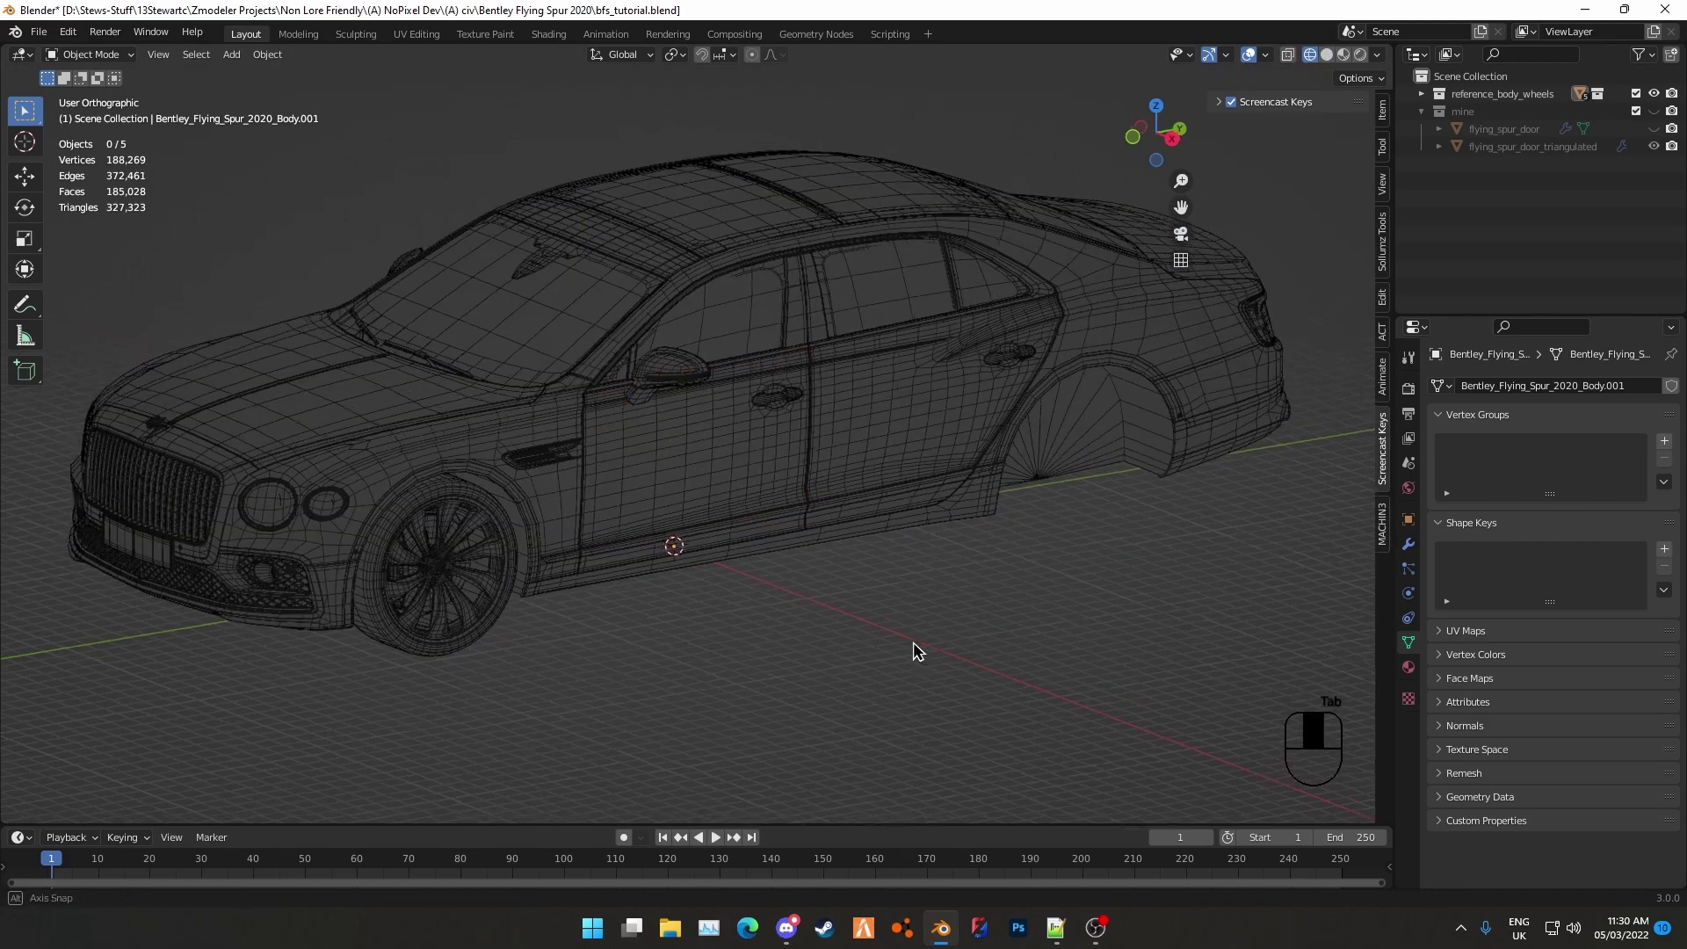
mouse_move(913, 652)
middle_mouse_down()
mouse_move(862, 644)
mouse_move(888, 650)
middle_mouse_up()
middle_click_drag(497, 579, 573, 582, "shift")
scroll(527, 585, "up", 2)
middle_click_drag(459, 587, 526, 601)
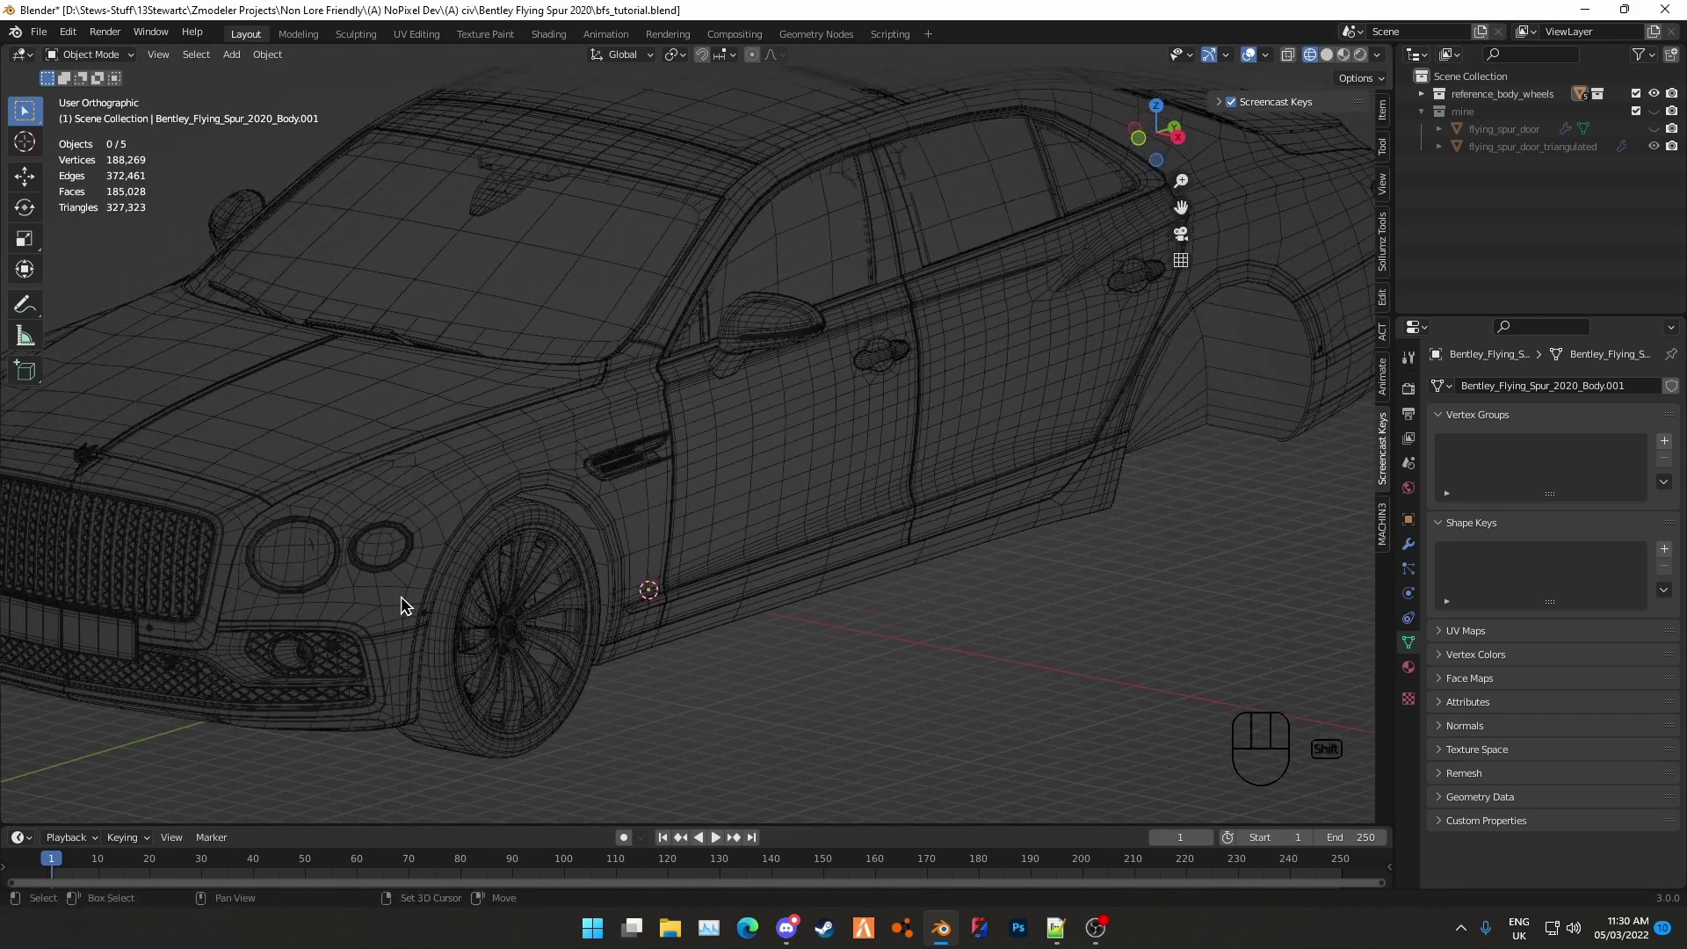
scroll(402, 607, "down", 4)
middle_click_drag(401, 606, 955, 580)
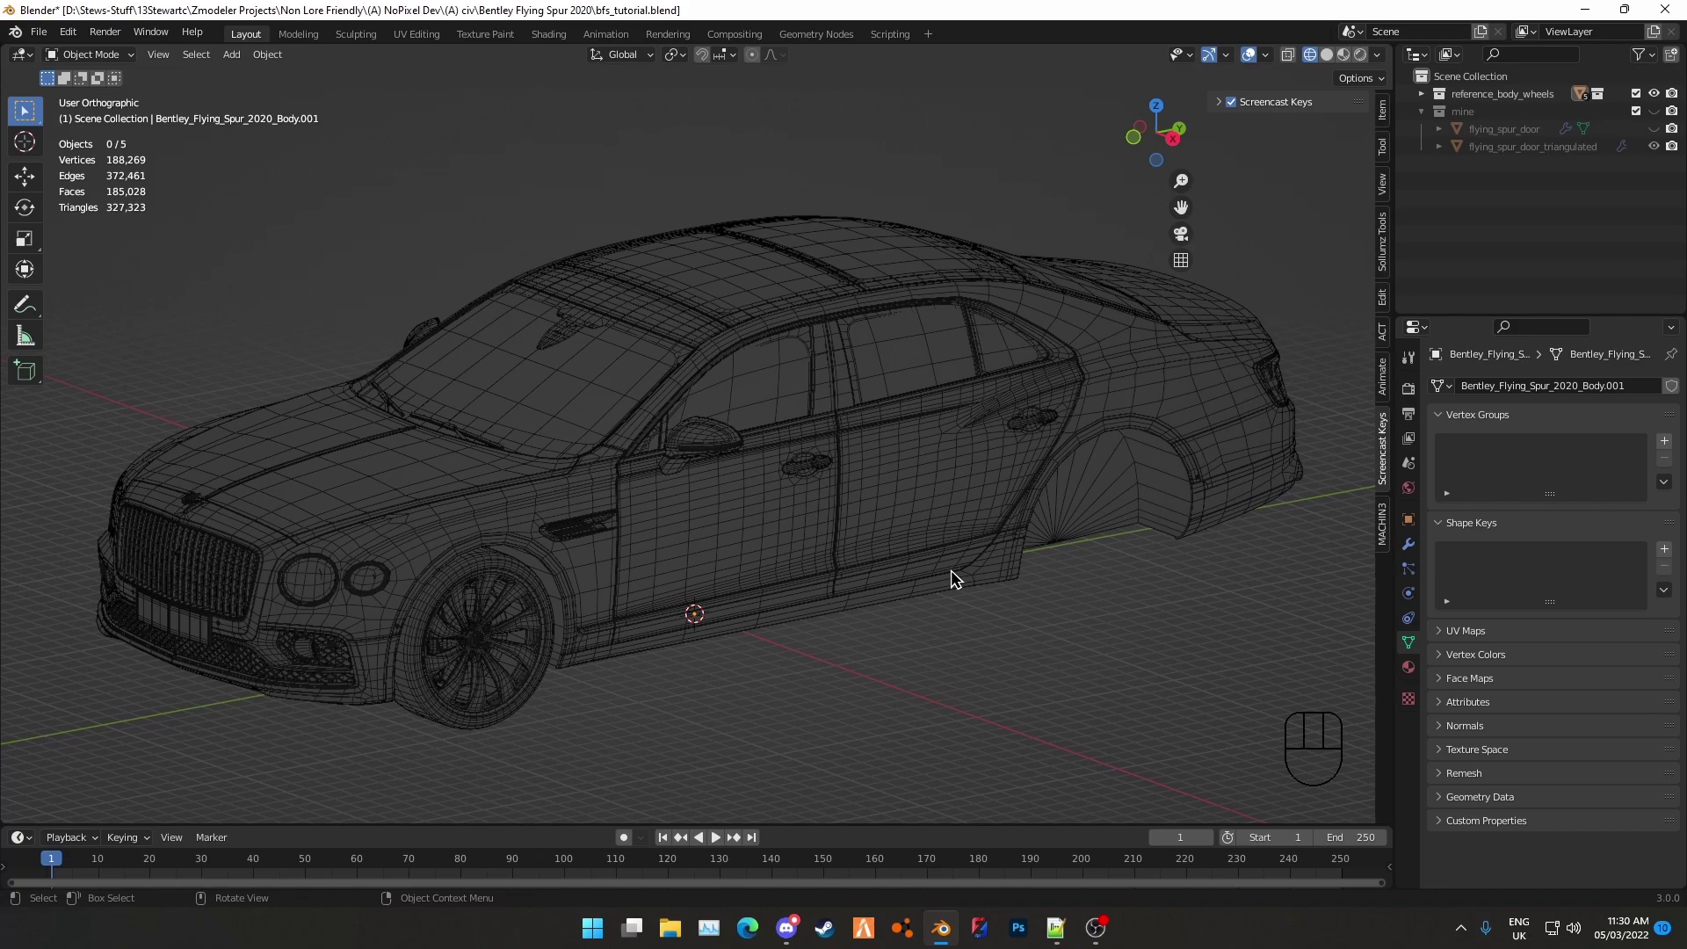